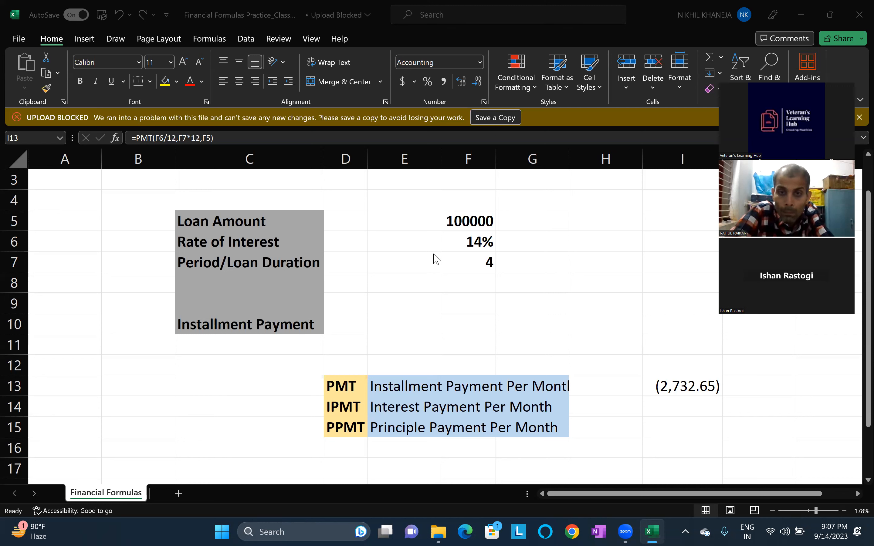
Step: Replace the formula in I13 with =PMT(F6/12,F7*12,F5) for the monthly installment and apply comma style to the result
{"action": "left_click", "coordinate": [703, 388]}
{"action": "key", "text": "Delete"}
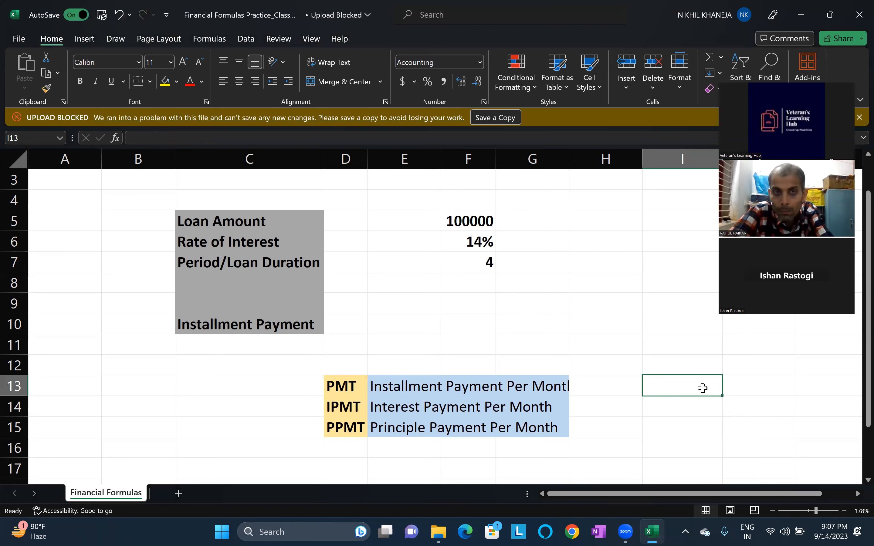
{"action": "type", "text": "=pm"}
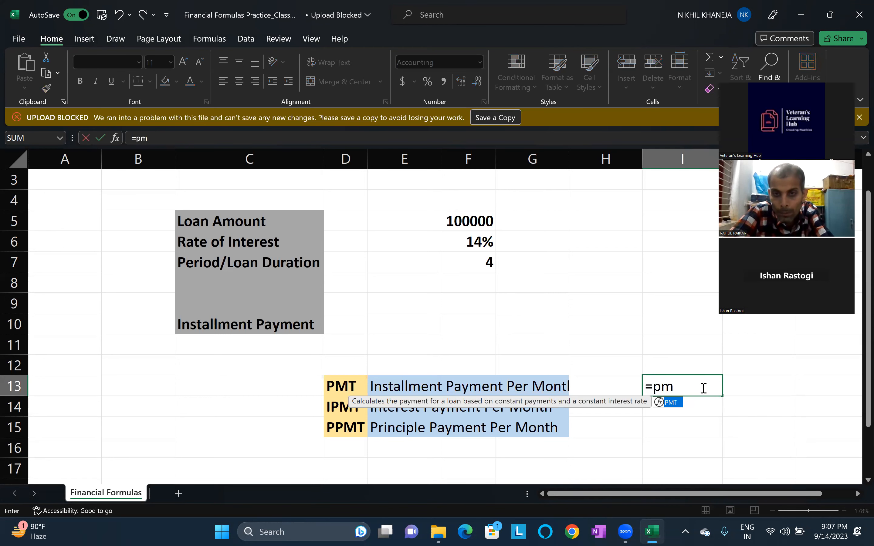
{"action": "key", "text": "Tab"}
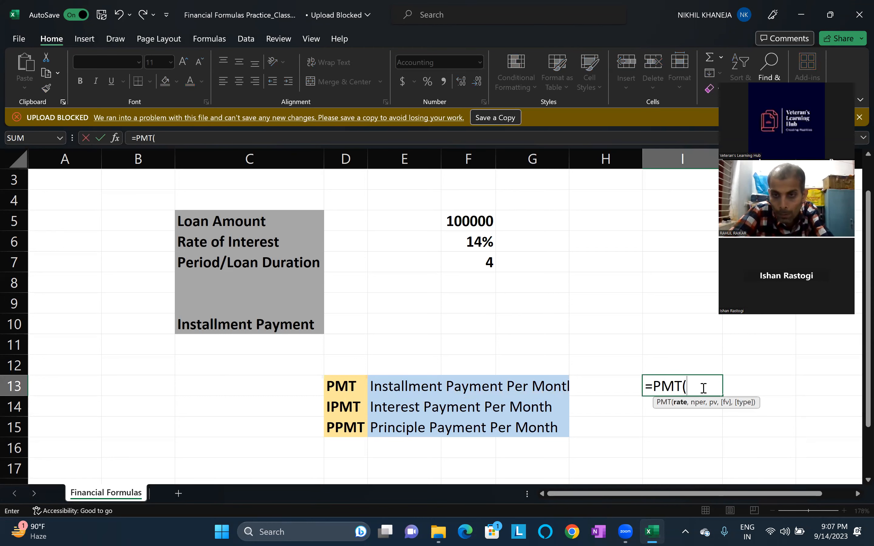
{"action": "left_click", "coordinate": [481, 239]}
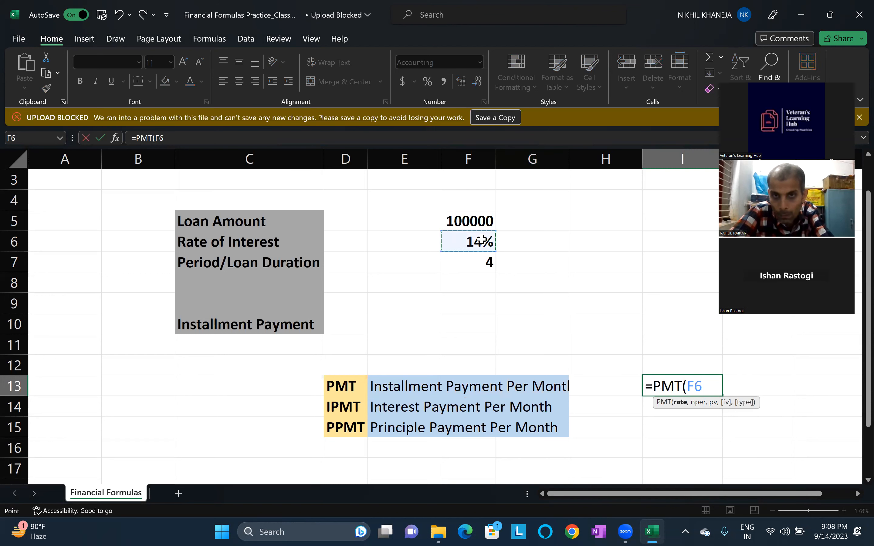
{"action": "type", "text": "/12"}
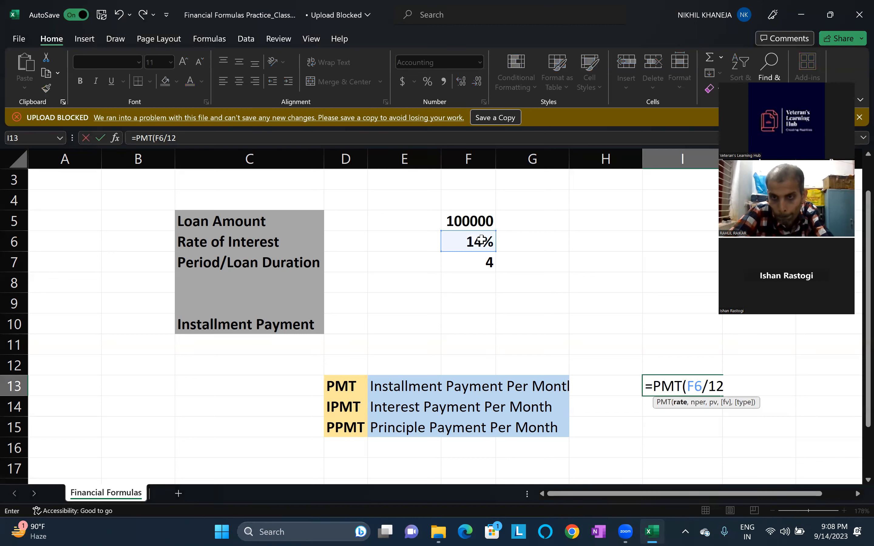
{"action": "type", "text": ","}
{"action": "left_click", "coordinate": [477, 266]}
{"action": "type", "text": "*12"}
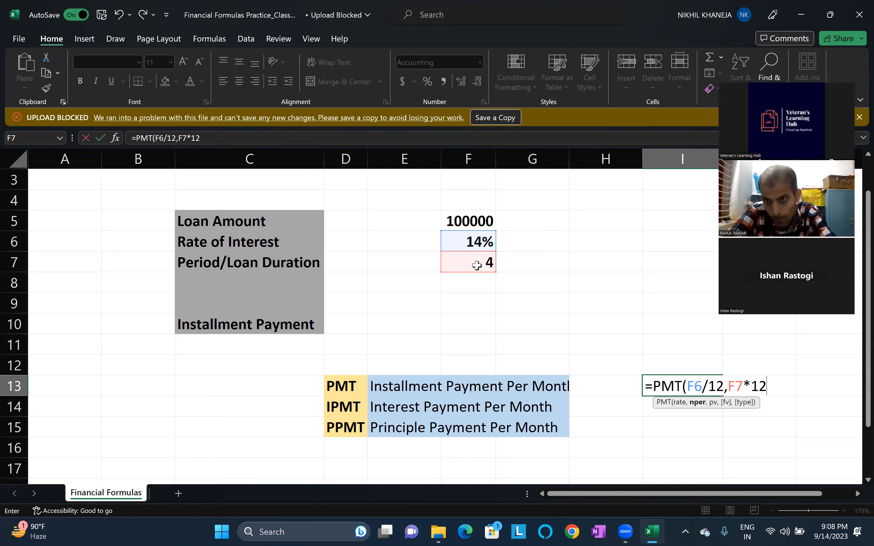
{"action": "type", "text": ","}
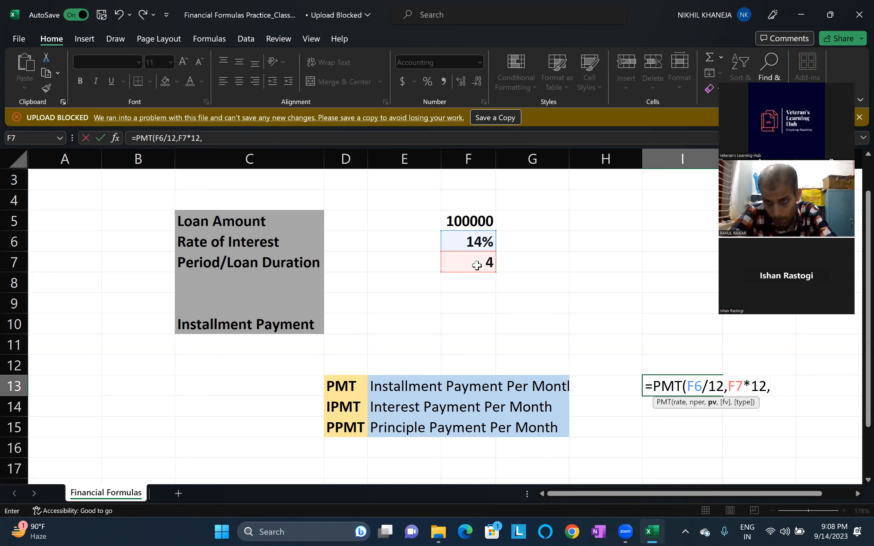
{"action": "left_click", "coordinate": [459, 220]}
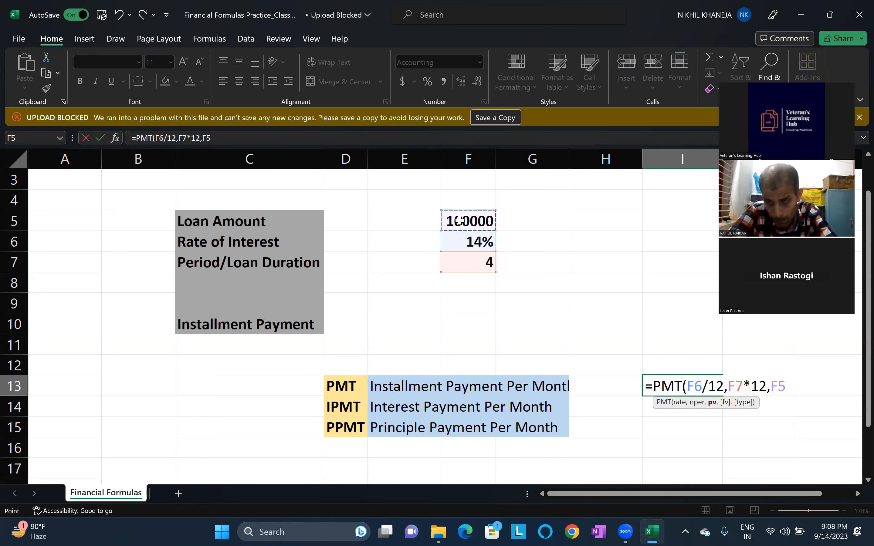
{"action": "type", "text": ")"}
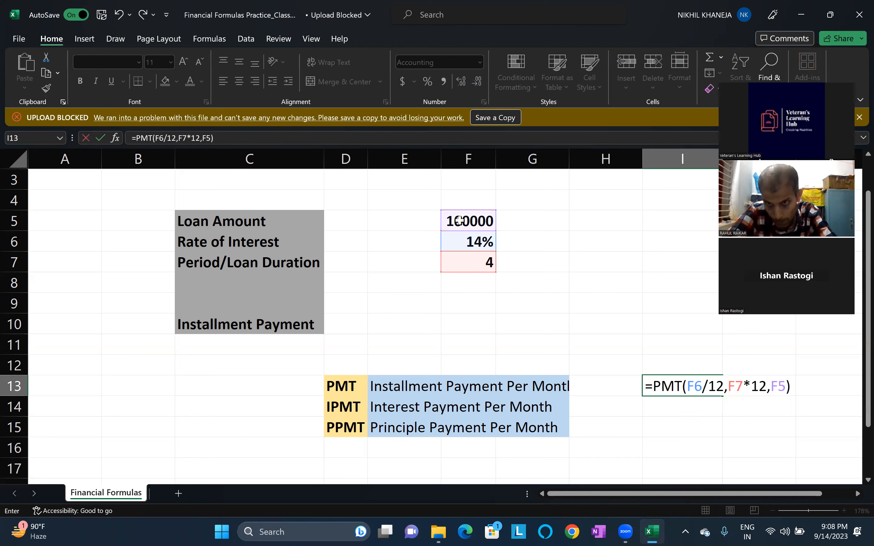
{"action": "key", "text": "Return"}
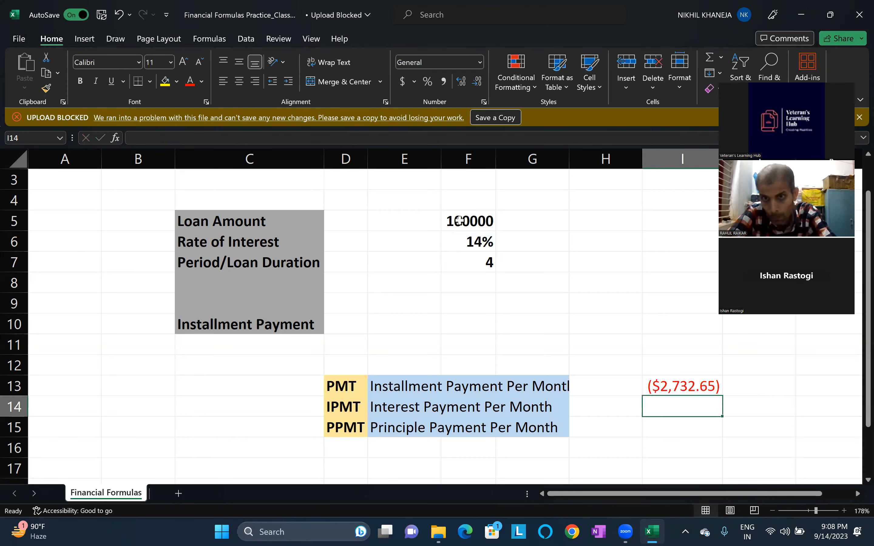
{"action": "key", "text": "Up"}
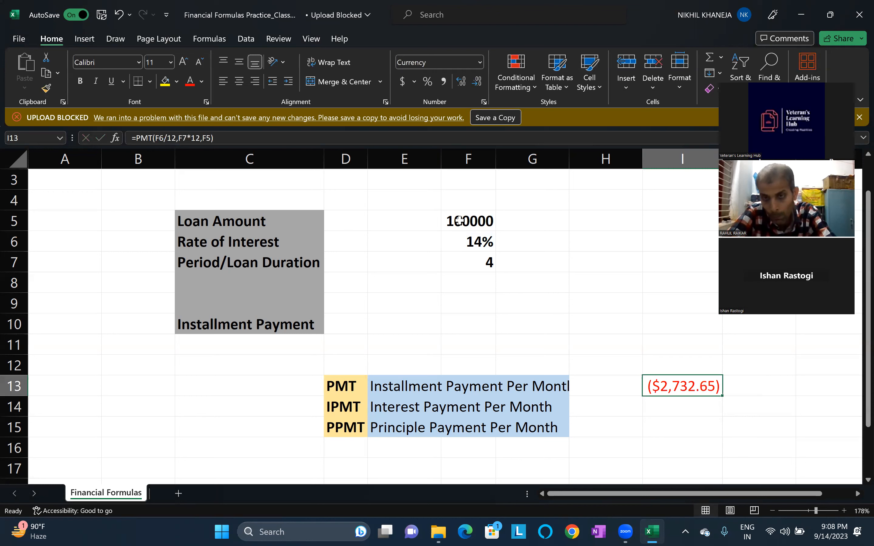
{"action": "left_click", "coordinate": [446, 76]}
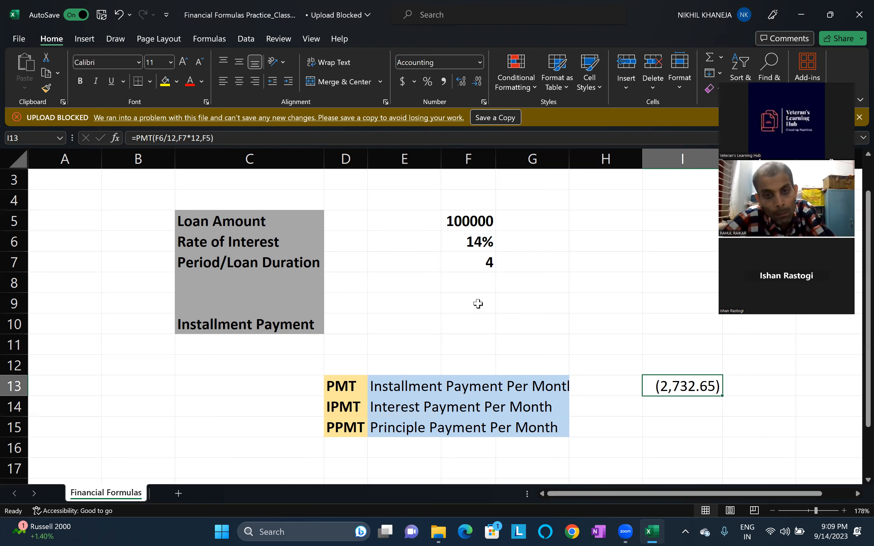
Step: Enter =IPMT(F6/12,1,F7*12,F5) in I14 to calculate the interest part of the first month's payment
{"action": "key", "text": "Down"}
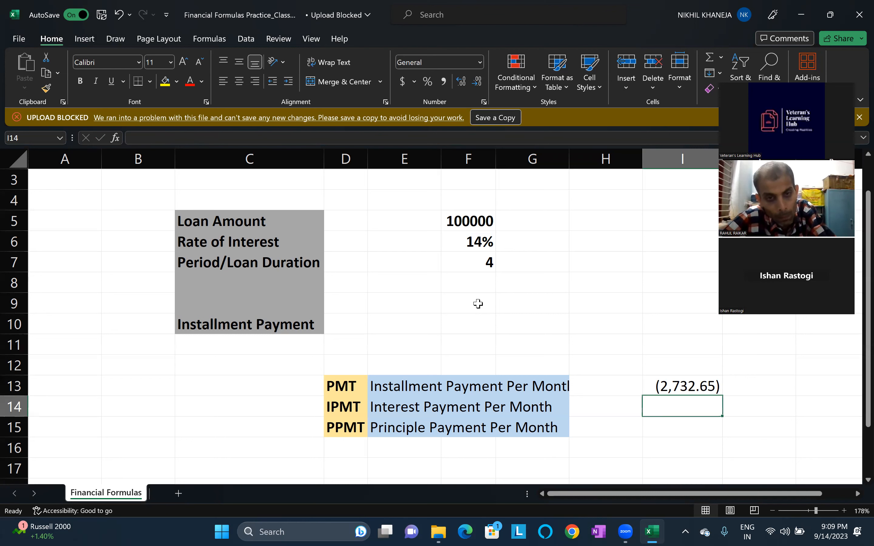
{"action": "type", "text": "="}
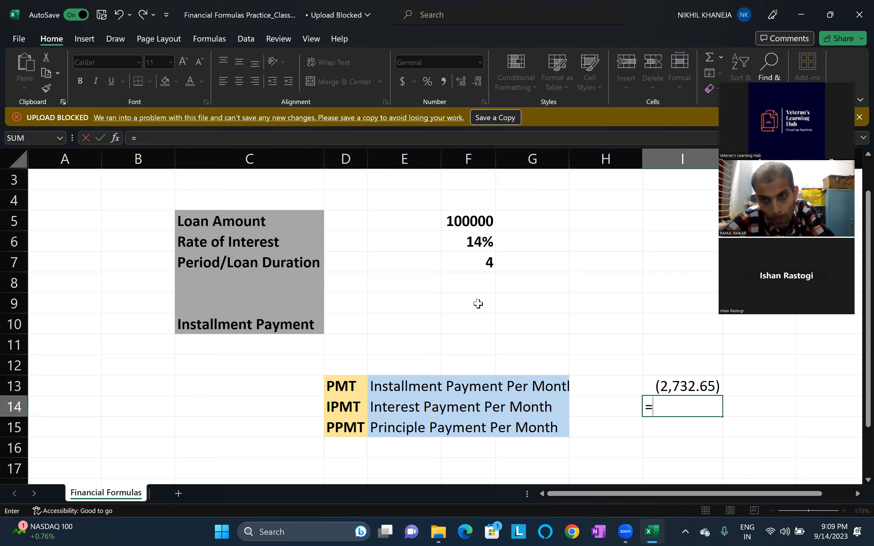
{"action": "type", "text": "ipm"}
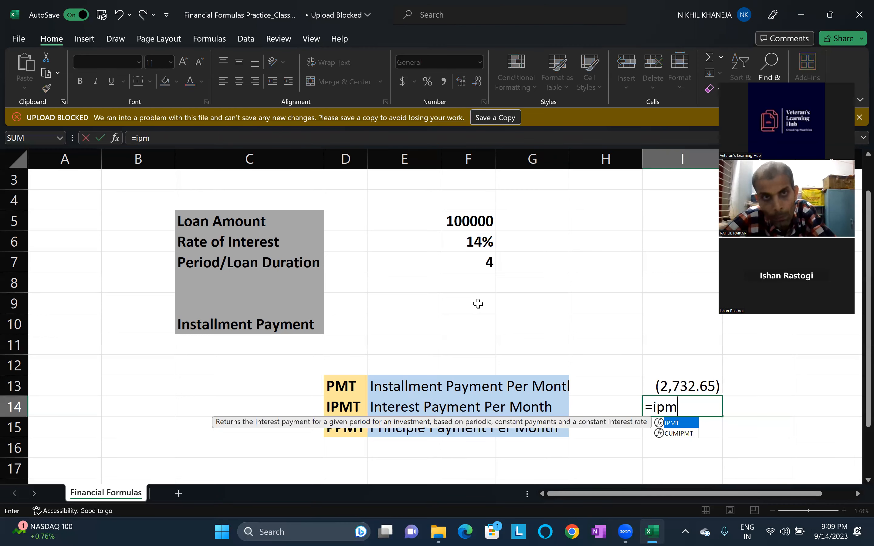
{"action": "key", "text": "Tab"}
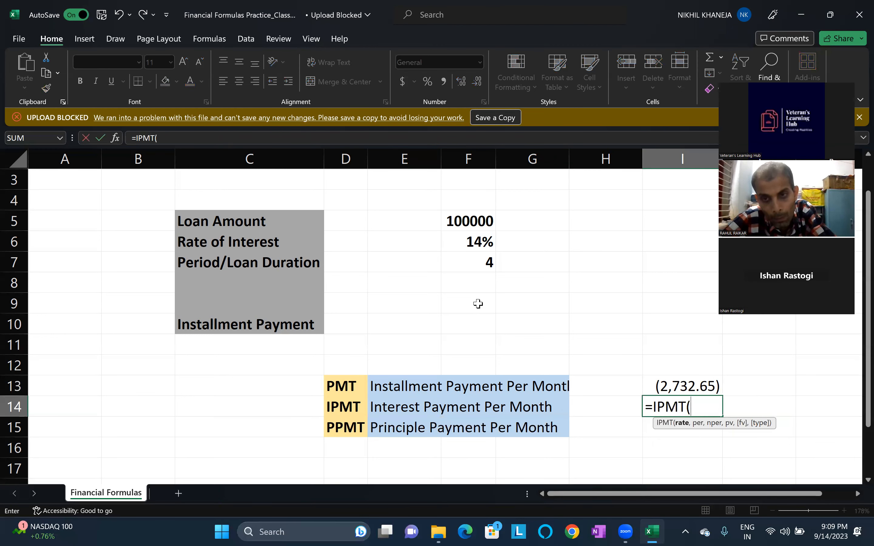
{"action": "left_click", "coordinate": [469, 242]}
{"action": "type", "text": "/12"}
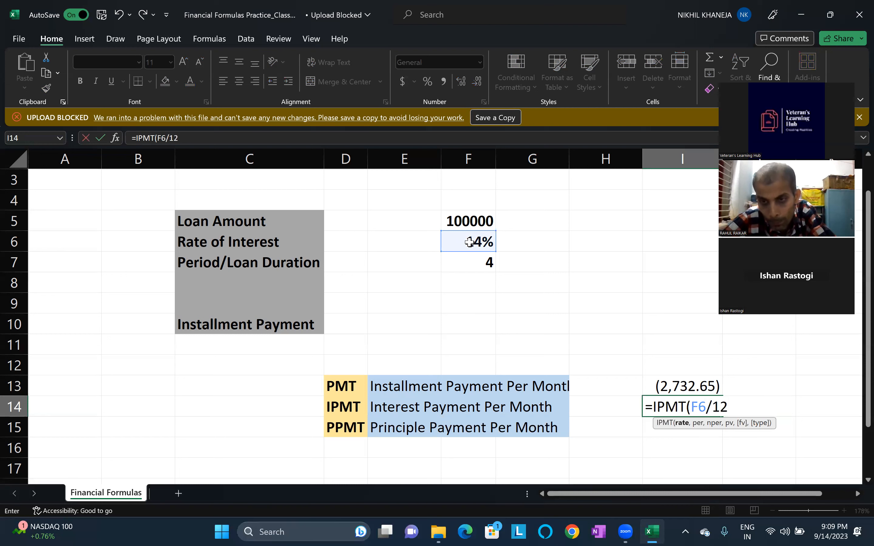
{"action": "type", "text": ","}
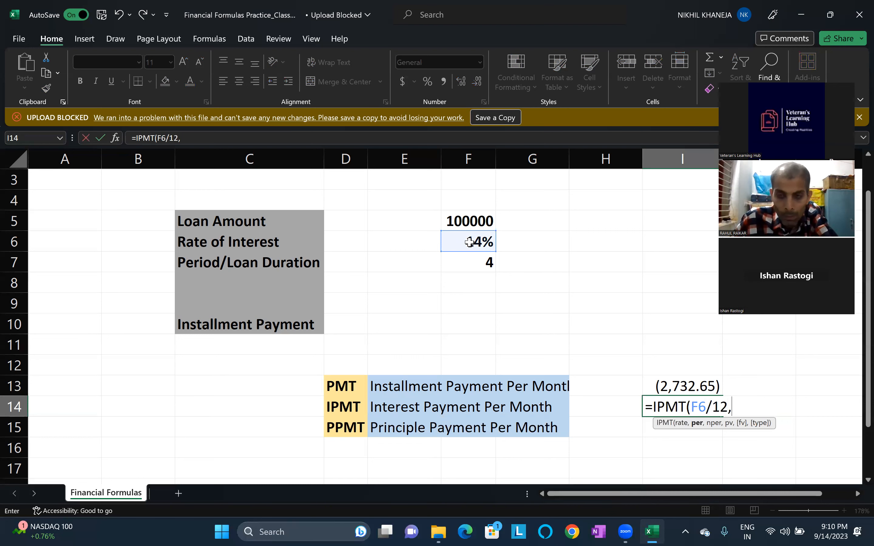
{"action": "type", "text": "1"}
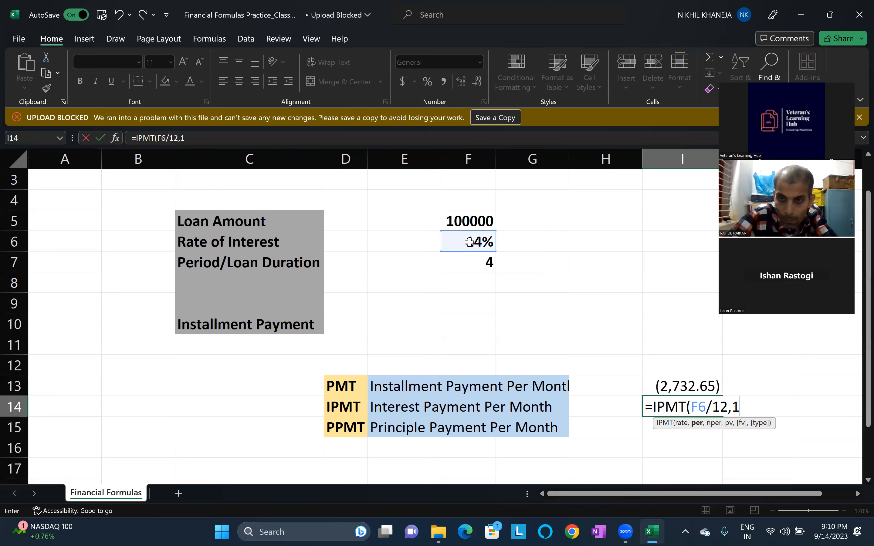
{"action": "type", "text": ","}
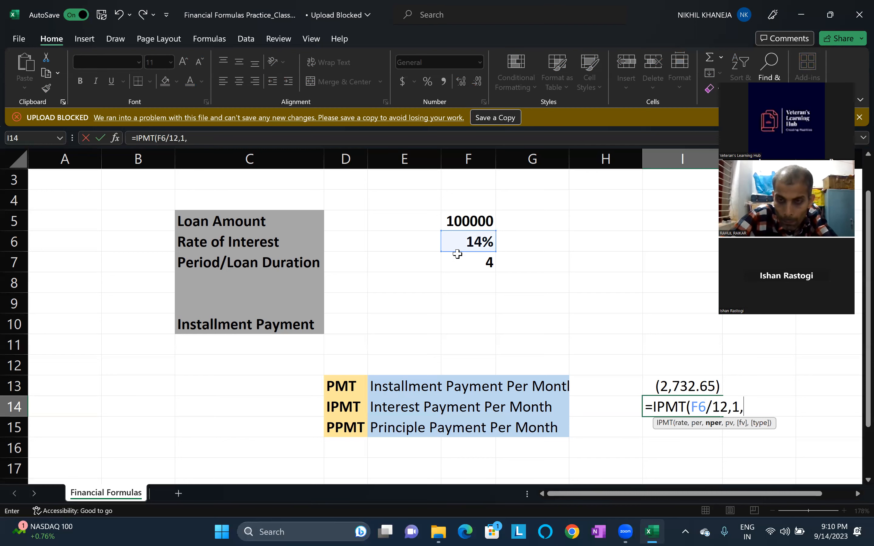
{"action": "left_click", "coordinate": [460, 261]}
{"action": "type", "text": "*12"}
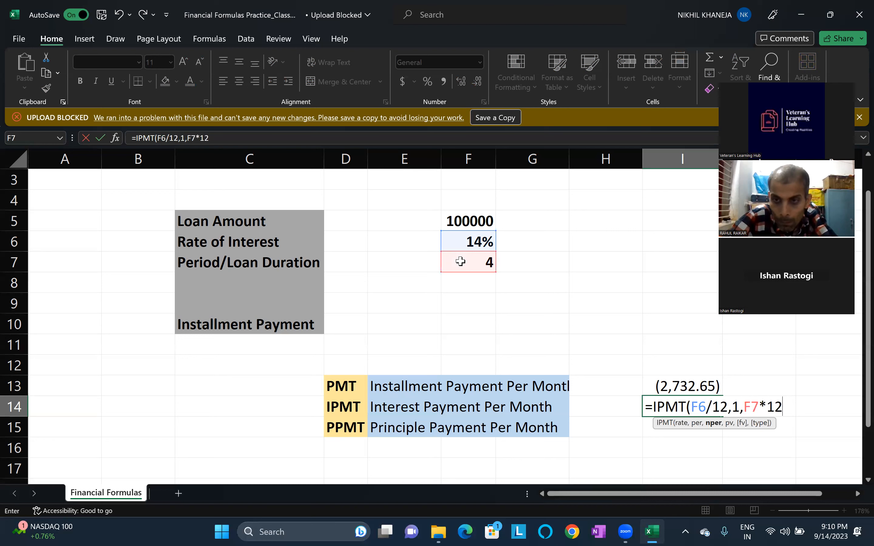
{"action": "type", "text": ","}
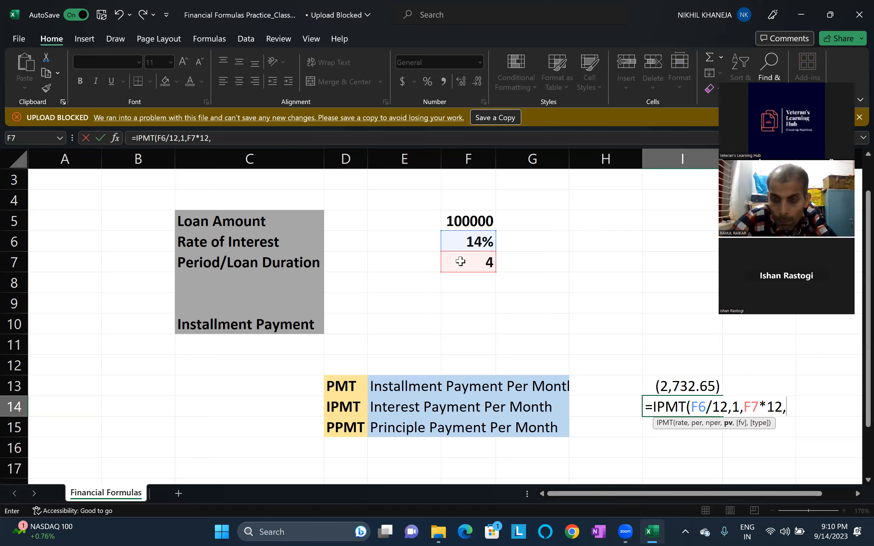
{"action": "left_click", "coordinate": [480, 226]}
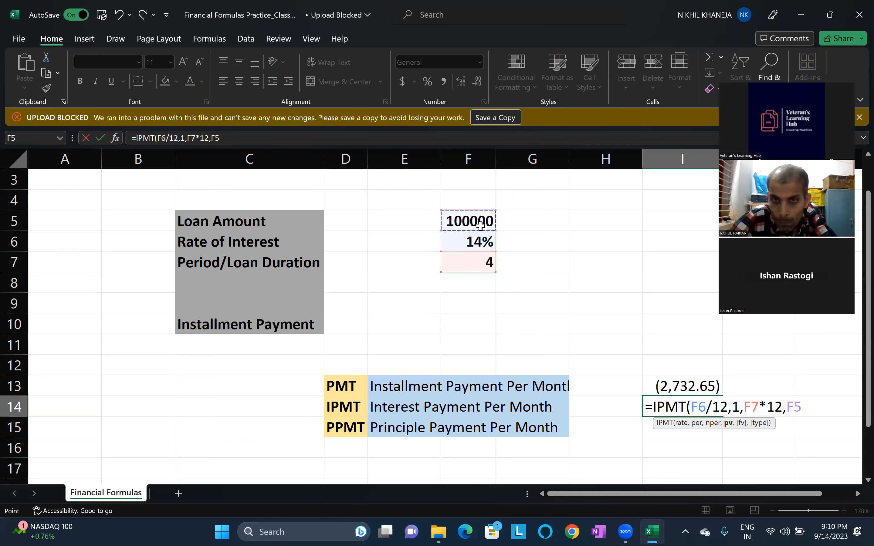
{"action": "type", "text": ")"}
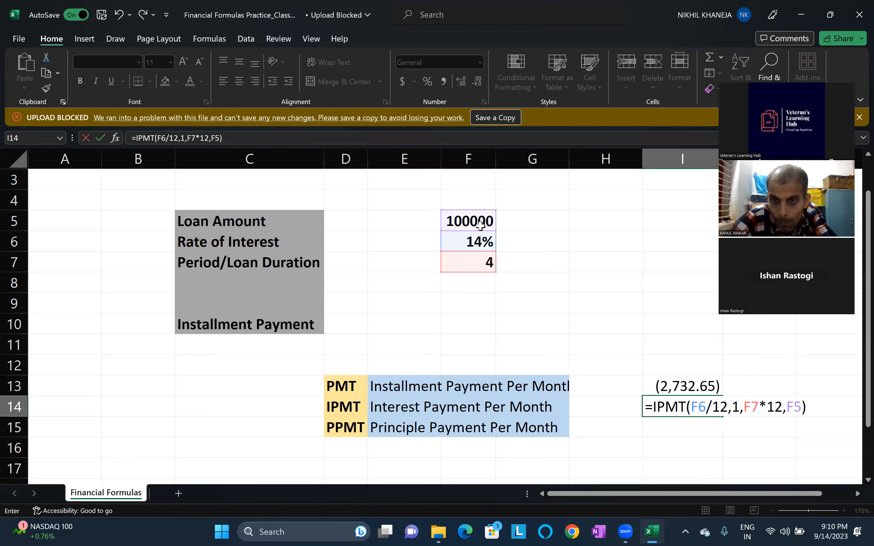
{"action": "key", "text": "Return"}
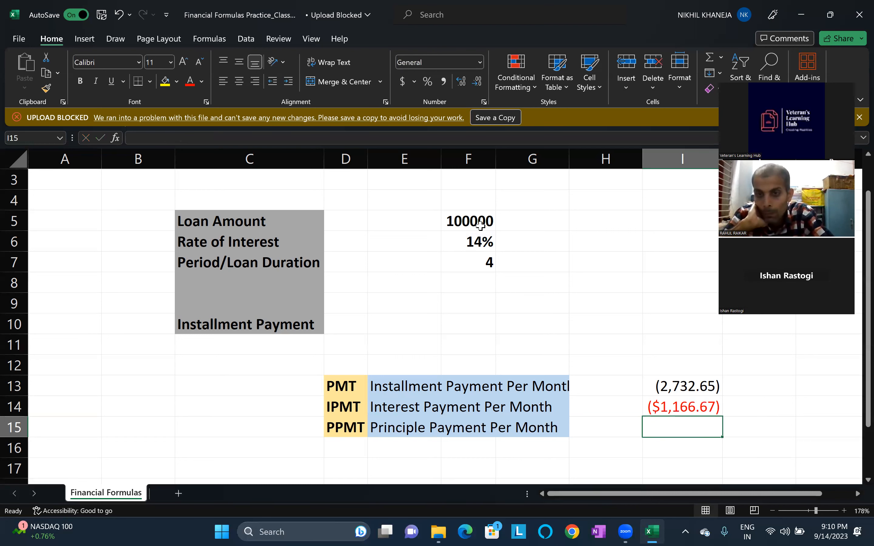
Step: Apply comma style to the interest payment result in I14
{"action": "key", "text": "Up"}
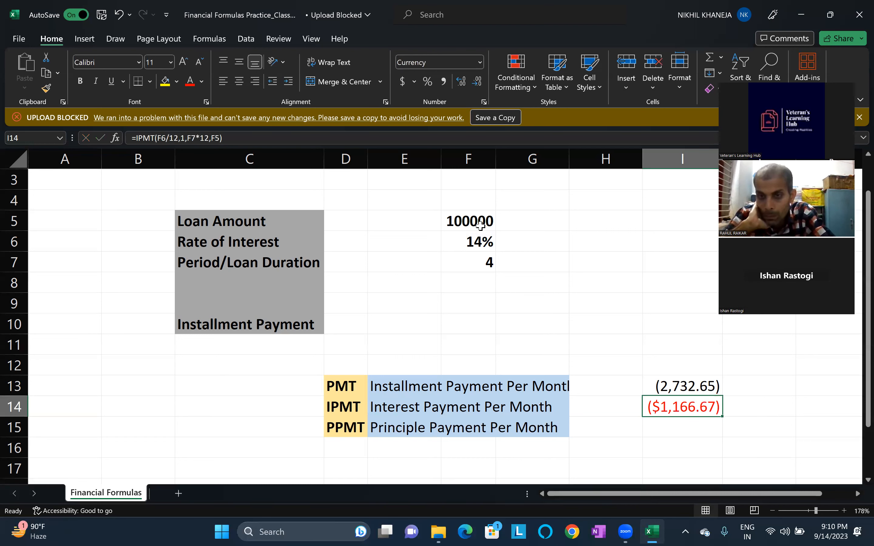
{"action": "key", "text": "Up"}
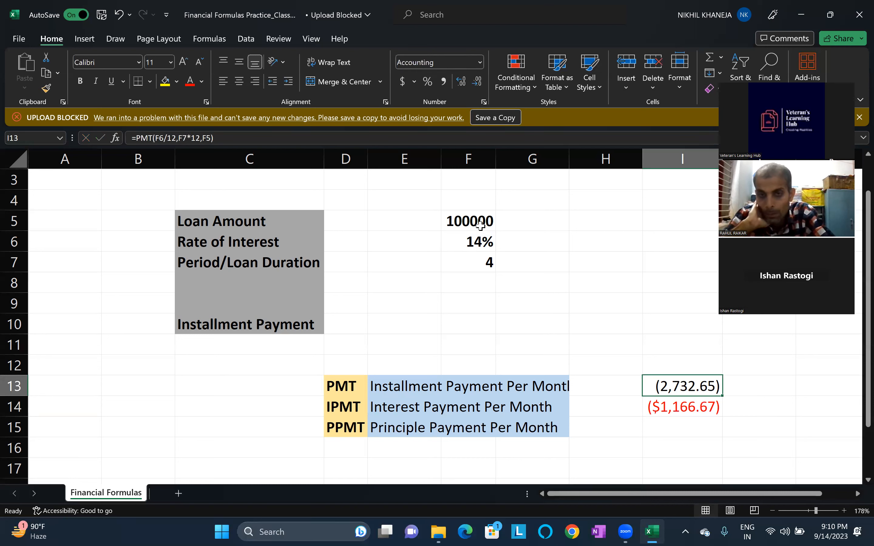
{"action": "key", "text": "Down"}
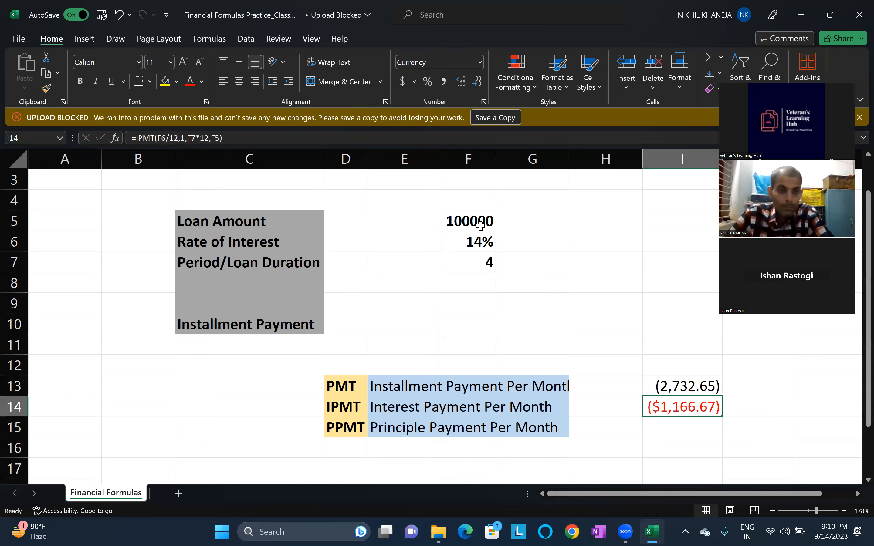
{"action": "left_click", "coordinate": [445, 78]}
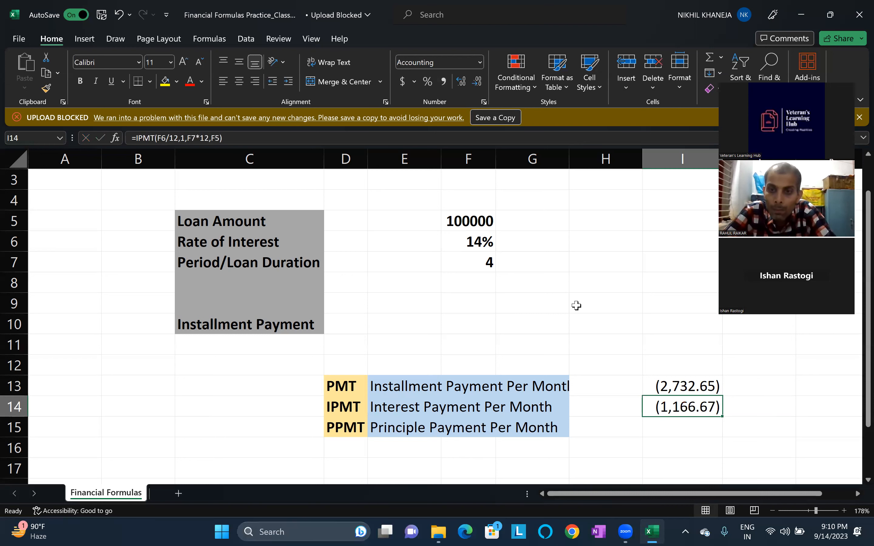
Step: Enter a formula in J14 that subtracts the interest payment in I14 from the installment in I13
{"action": "key", "text": "Down"}
{"action": "key", "text": "Right"}
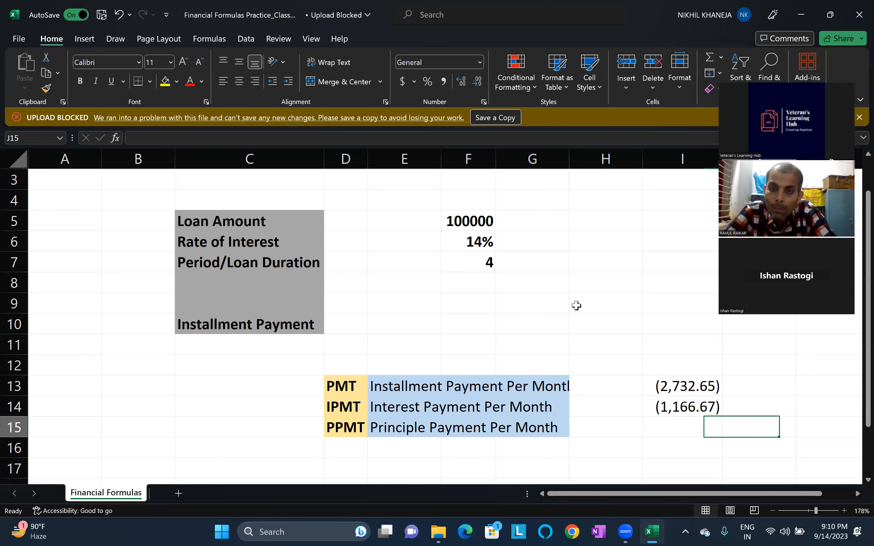
{"action": "key", "text": "Up"}
{"action": "type", "text": "="}
{"action": "key", "text": "Up"}
{"action": "key", "text": "Left"}
{"action": "type", "text": "-"}
{"action": "key", "text": "Left"}
{"action": "key", "text": "Return"}
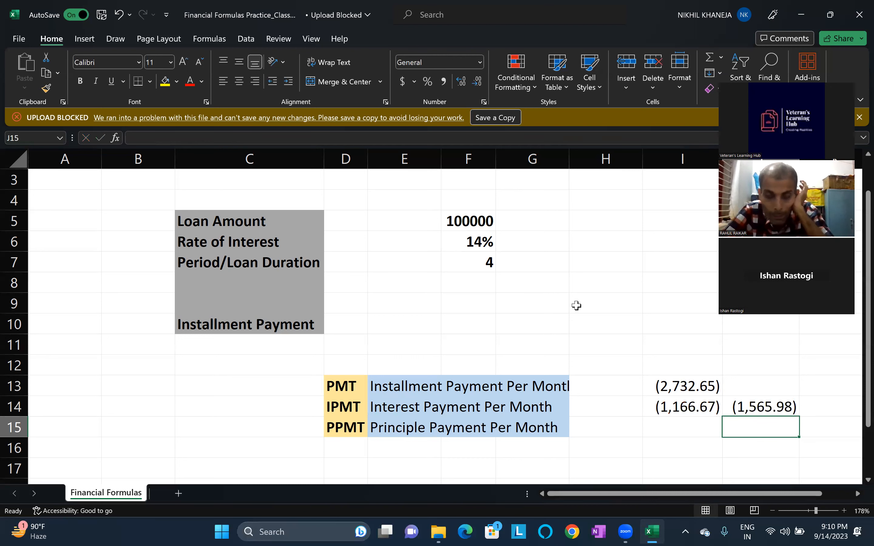
Step: Enter =PPMT(F6/12,1,F7*12,F5) in I15 for the first month's principal payment and apply comma style to the result
{"action": "key", "text": "Left"}
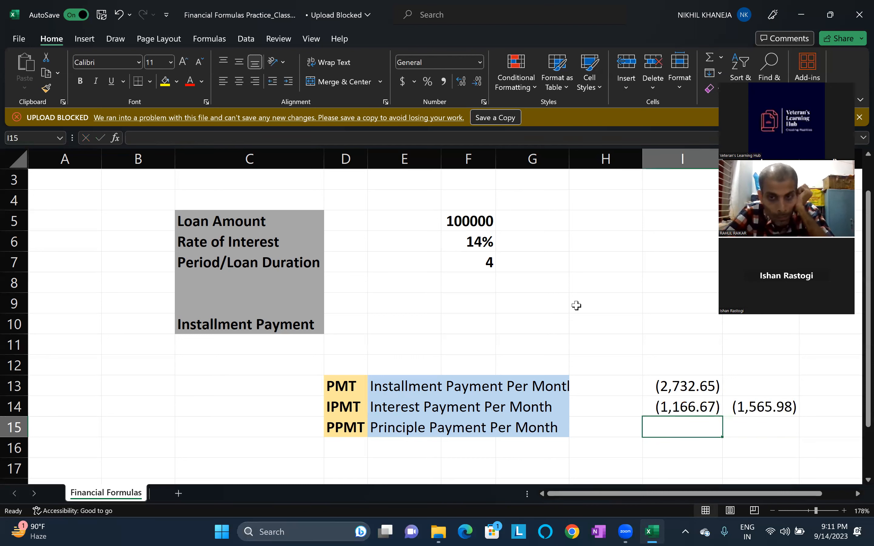
{"action": "type", "text": "="}
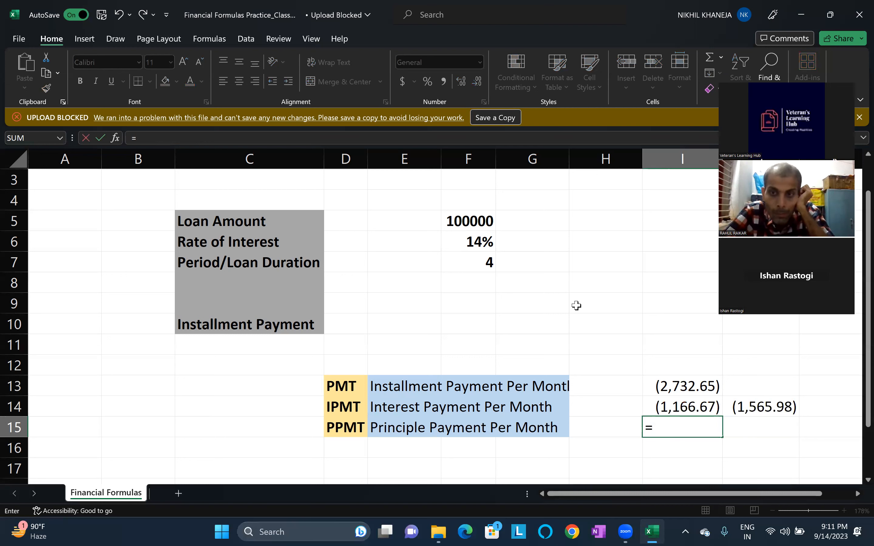
{"action": "type", "text": "p"}
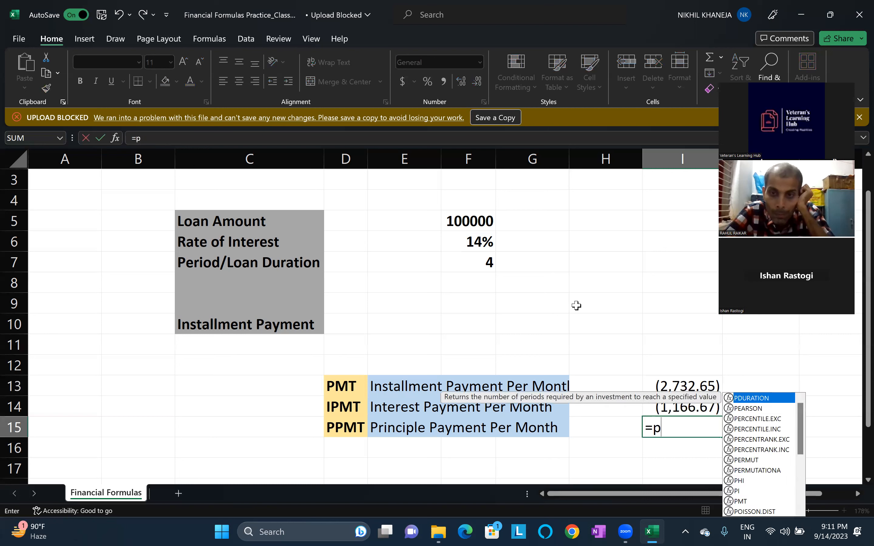
{"action": "type", "text": "p"}
{"action": "key", "text": "Tab"}
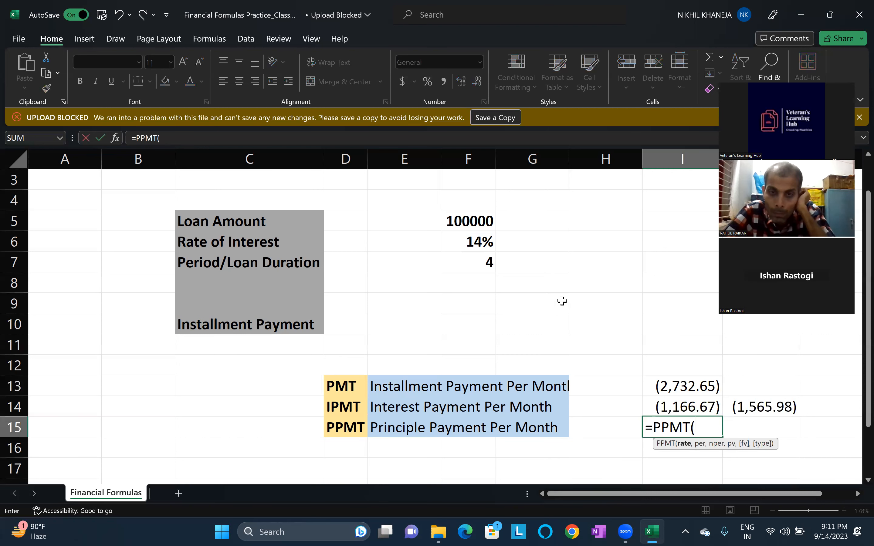
{"action": "left_click", "coordinate": [477, 244]}
{"action": "type", "text": "/12,"}
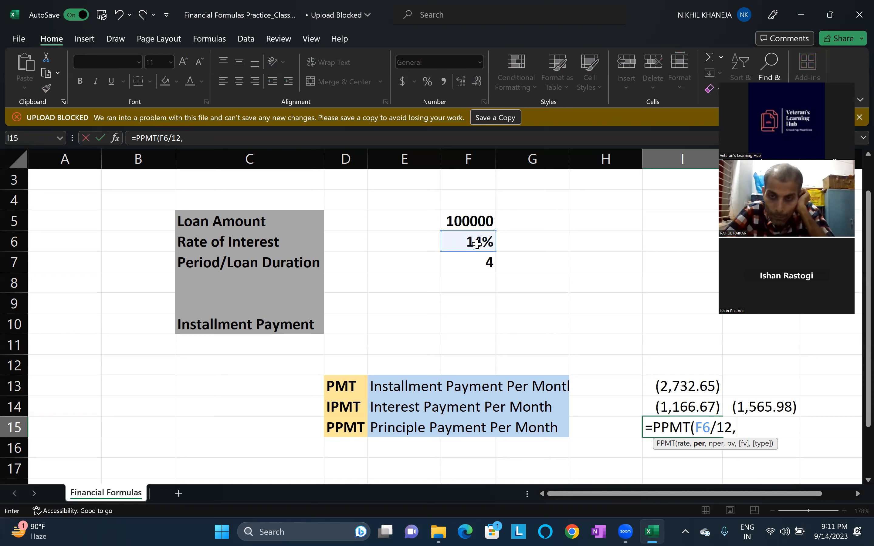
{"action": "type", "text": "1,"}
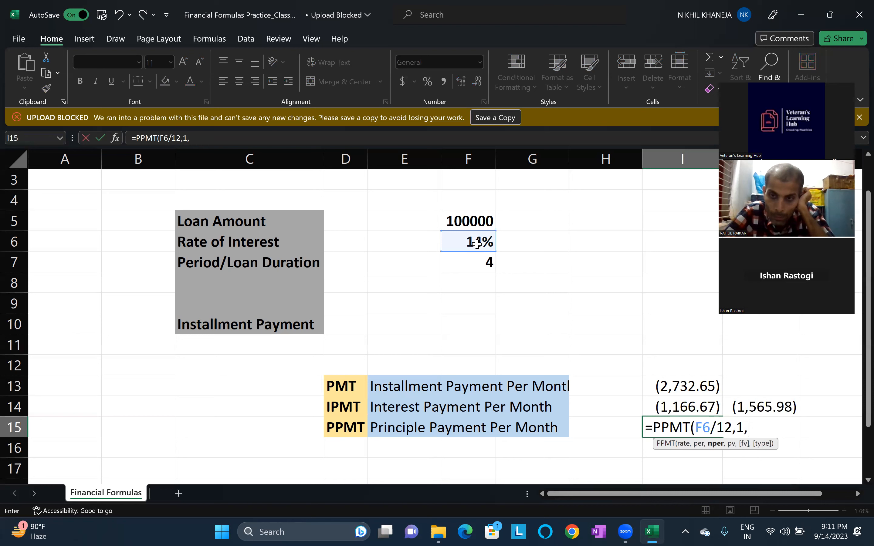
{"action": "left_click", "coordinate": [481, 262]}
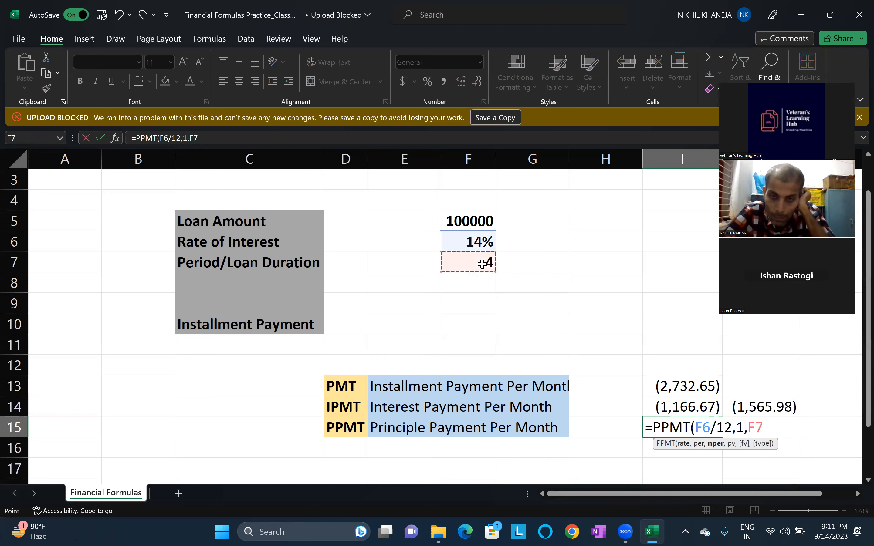
{"action": "type", "text": "*12,"}
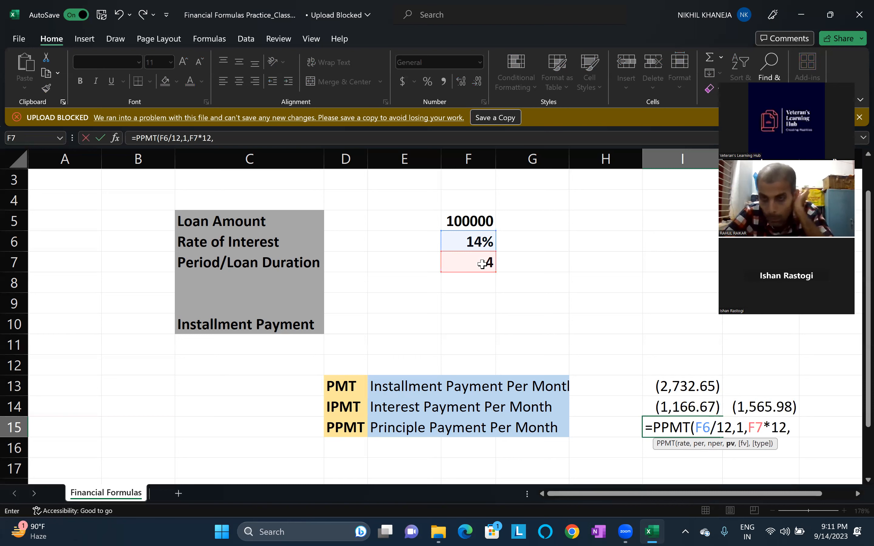
{"action": "left_click", "coordinate": [480, 221]}
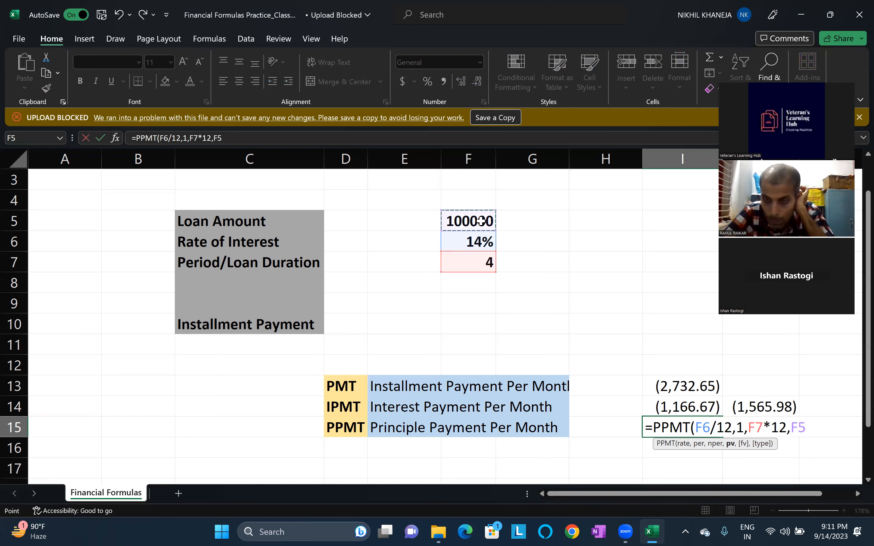
{"action": "type", "text": ")"}
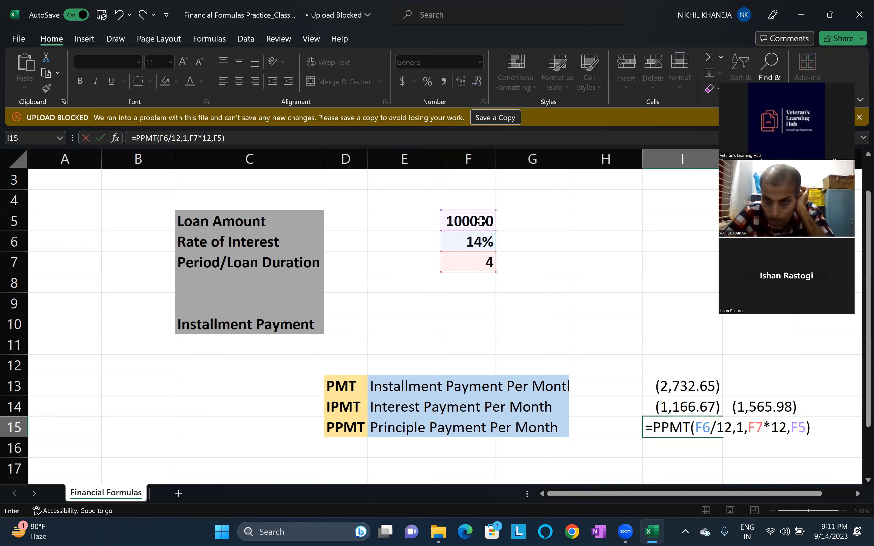
{"action": "key", "text": "Return"}
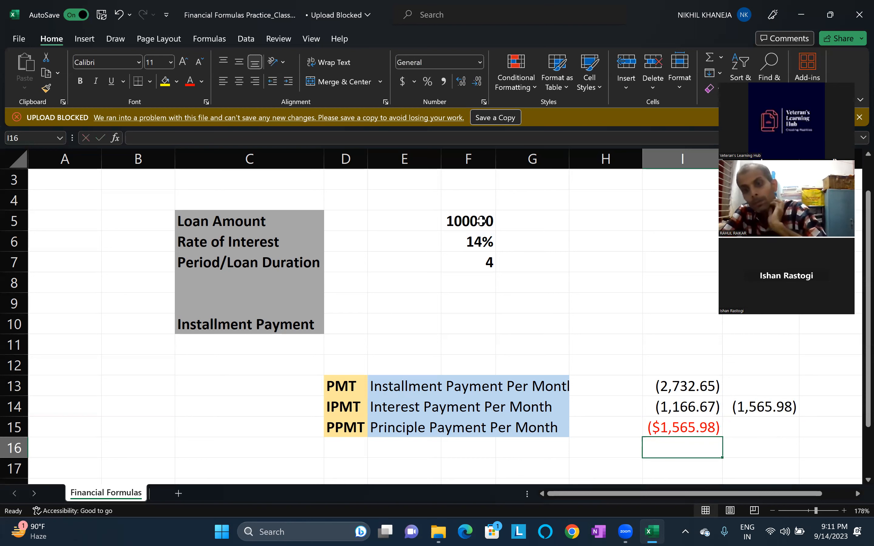
{"action": "key", "text": "Up"}
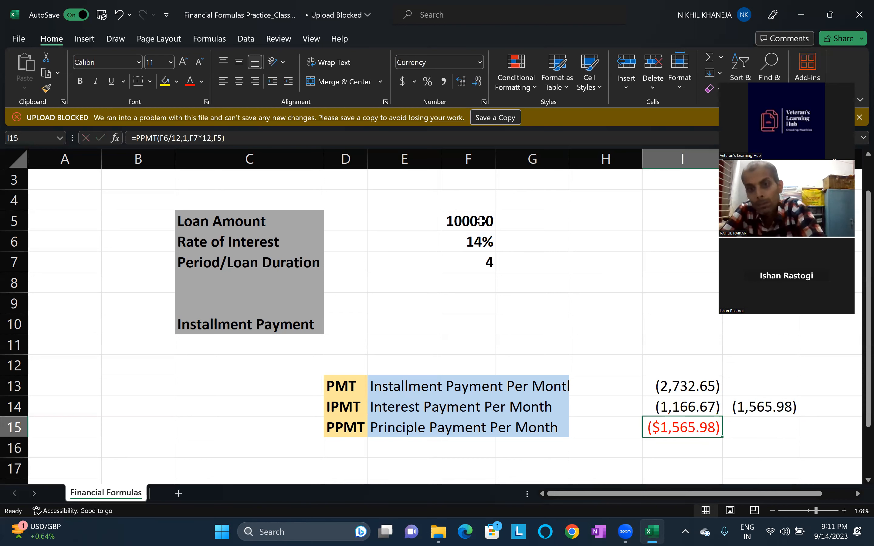
{"action": "left_click", "coordinate": [444, 81]}
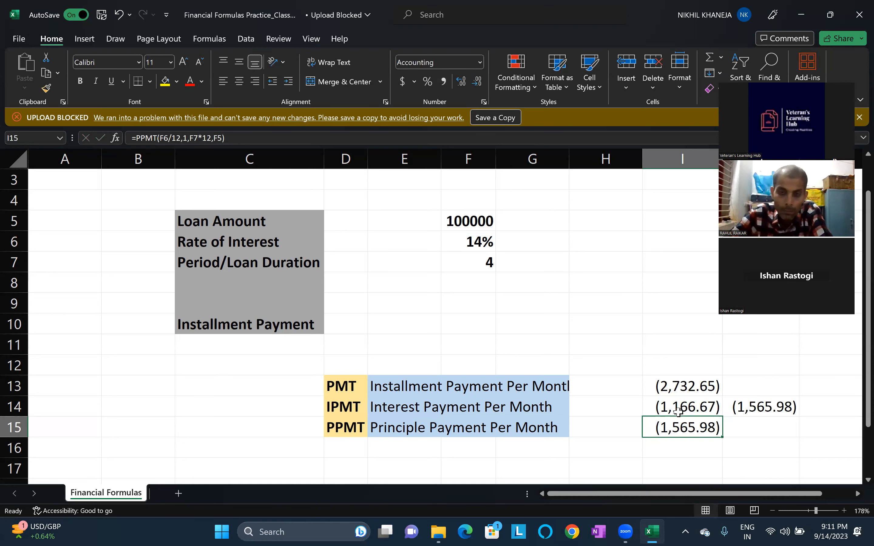
Step: Compare the sum of the payments in I14:I15 with the installment in I13, and check the subtraction in J14
{"action": "left_click_drag", "start_coordinate": [678, 412], "coordinate": [678, 424]}
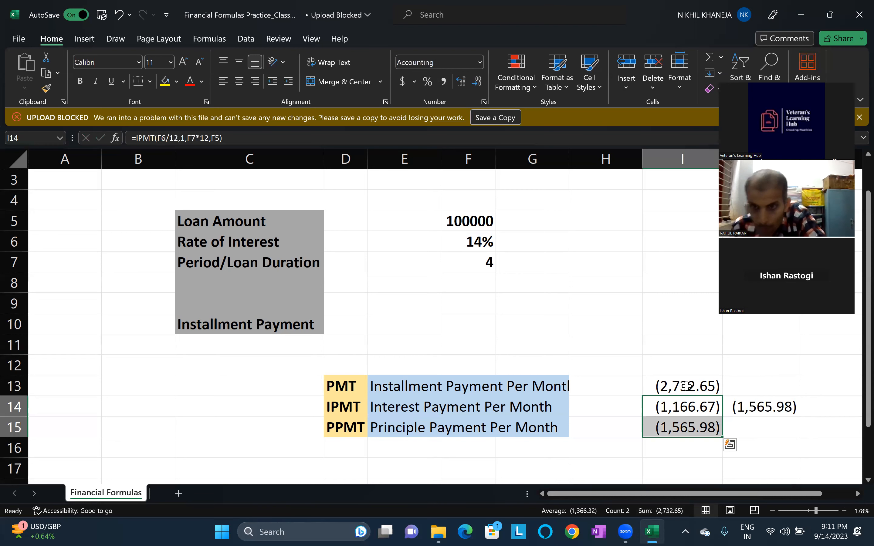
{"action": "left_click", "coordinate": [693, 379]}
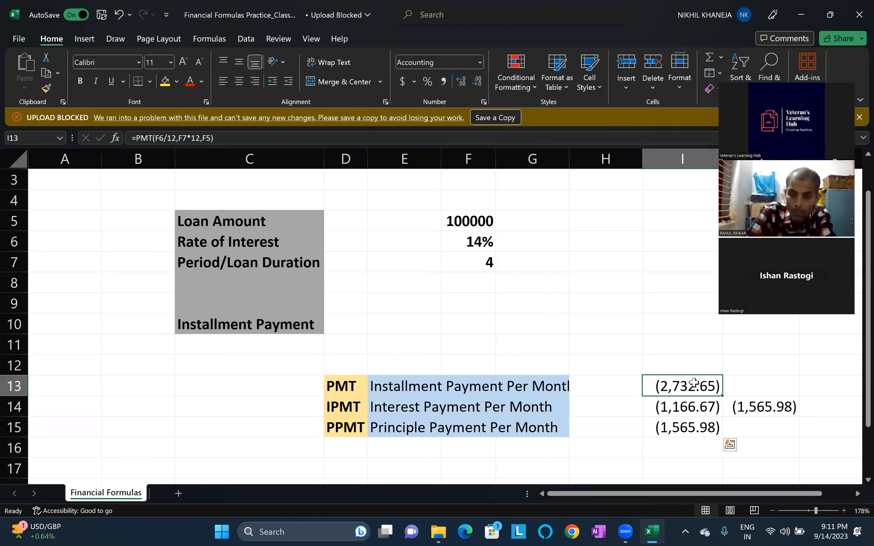
{"action": "left_click", "coordinate": [762, 407]}
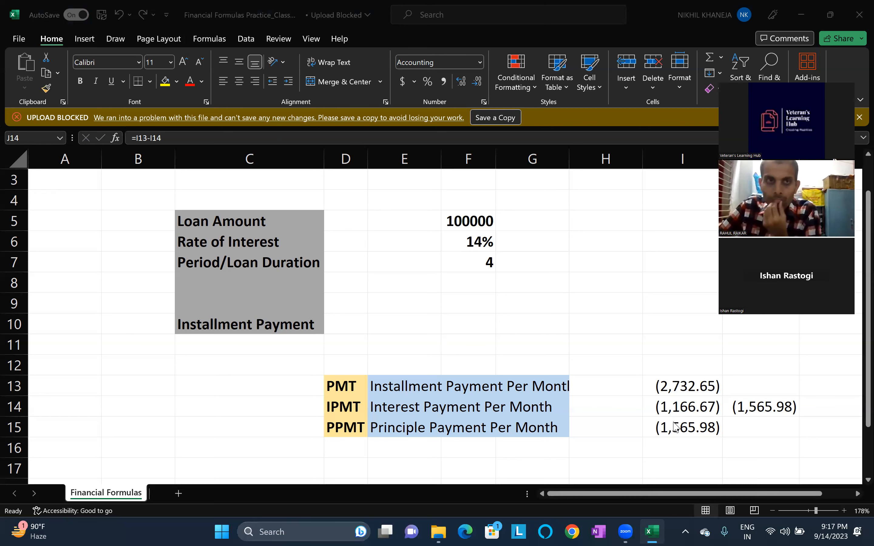
Step: Review the IPMT formula in I14, re-enter it as it stands and reapply comma style to the result
{"action": "left_click", "coordinate": [686, 399]}
{"action": "double_click", "coordinate": [687, 399]}
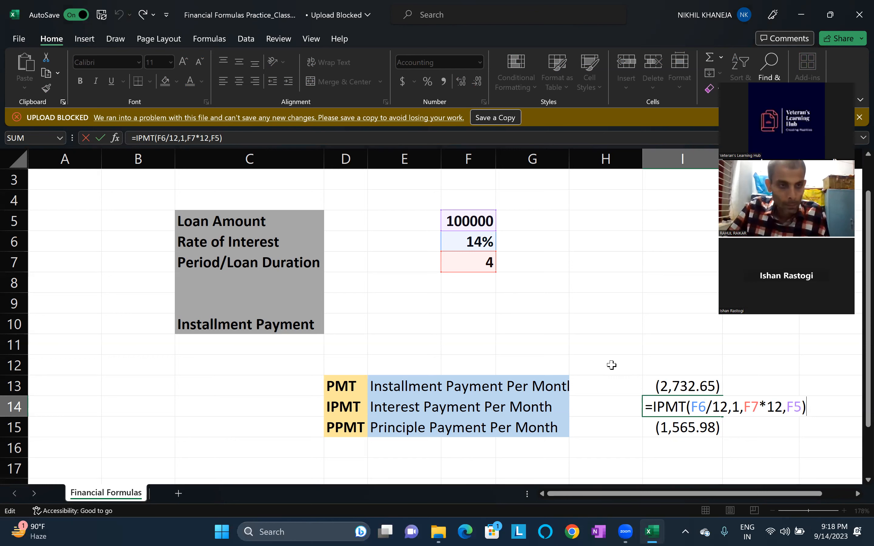
{"action": "key", "text": "Return"}
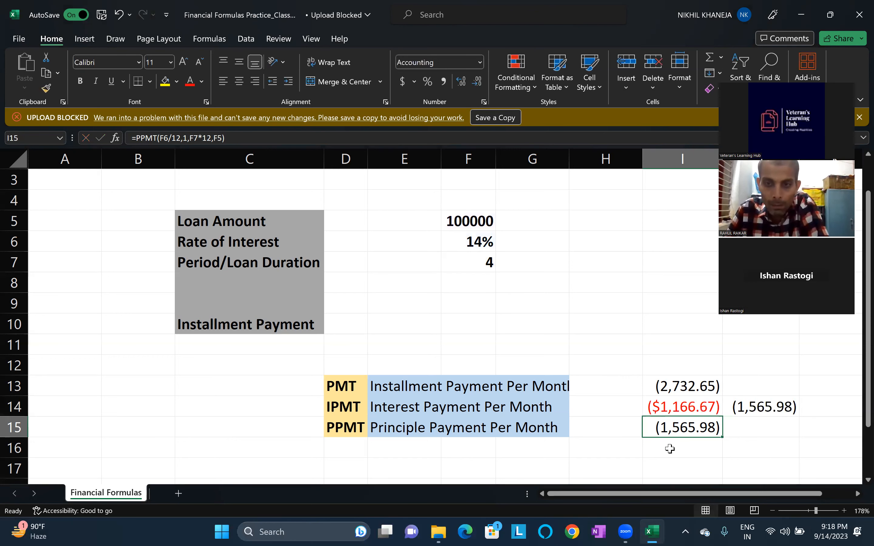
{"action": "key", "text": "Up"}
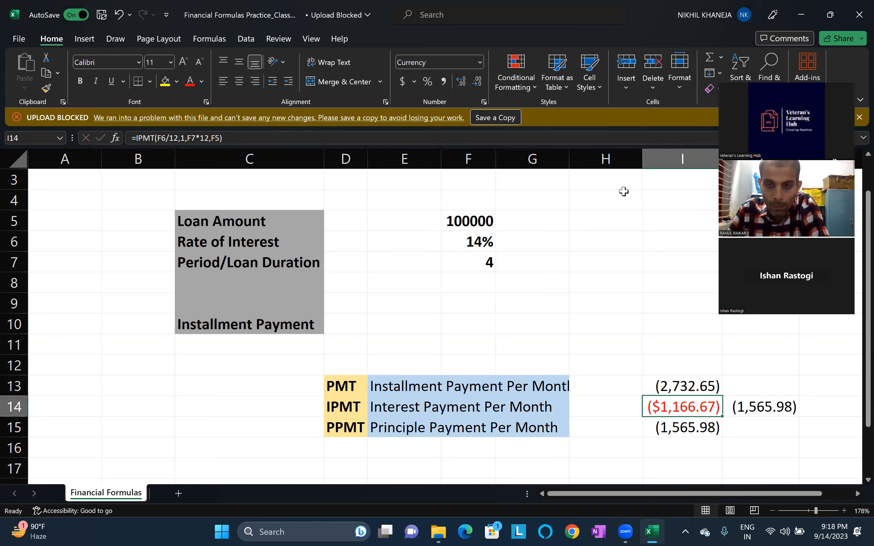
{"action": "left_click", "coordinate": [444, 80]}
{"action": "left_click", "coordinate": [305, 444]}
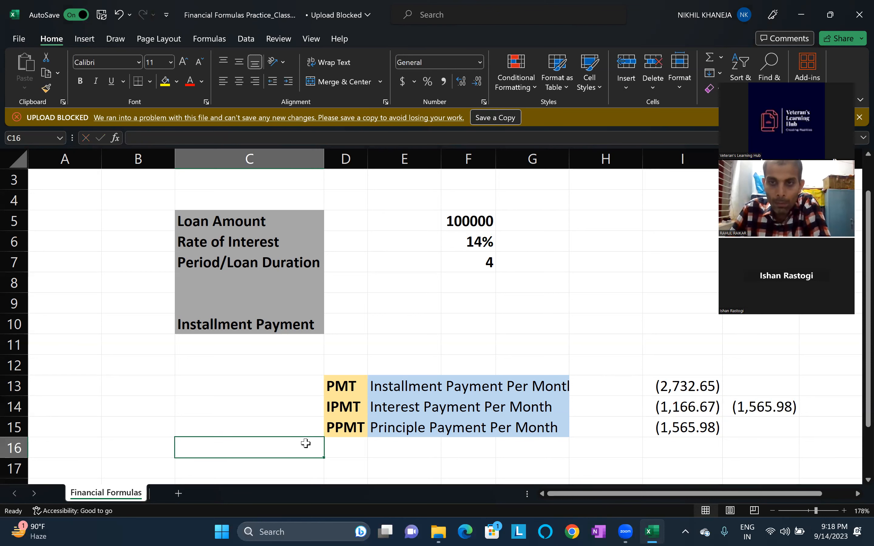
{"action": "key", "text": "Down"}
{"action": "key", "text": "Down"}
{"action": "key", "text": "Right"}
{"action": "key", "text": "Right"}
{"action": "key", "text": "Right"}
{"action": "key", "text": "Right"}
{"action": "key", "text": "Right"}
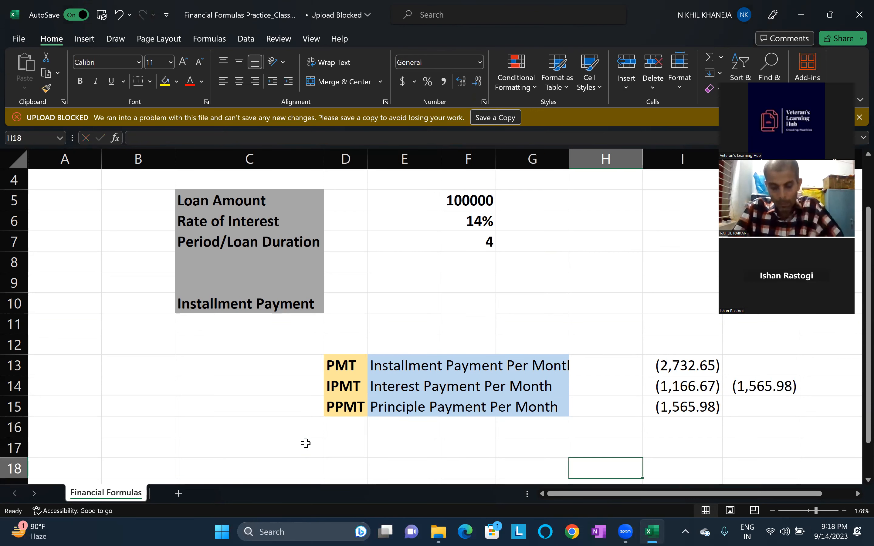
{"action": "key", "text": "Up"}
{"action": "key", "text": "Up"}
{"action": "key", "text": "Up"}
{"action": "key", "text": "Up"}
{"action": "key", "text": "Up"}
{"action": "key", "text": "Right"}
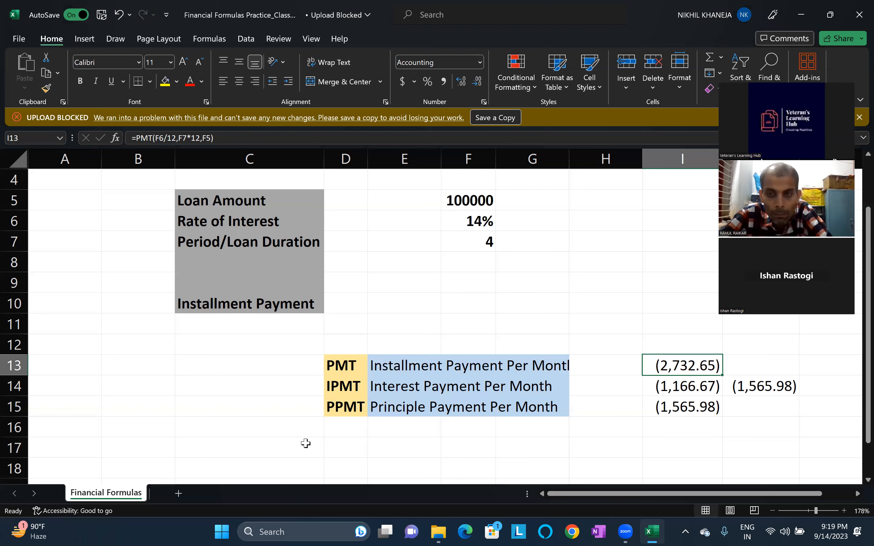
{"action": "key", "text": "Down"}
{"action": "key", "text": "Down"}
{"action": "key", "text": "Down"}
{"action": "key", "text": "Down"}
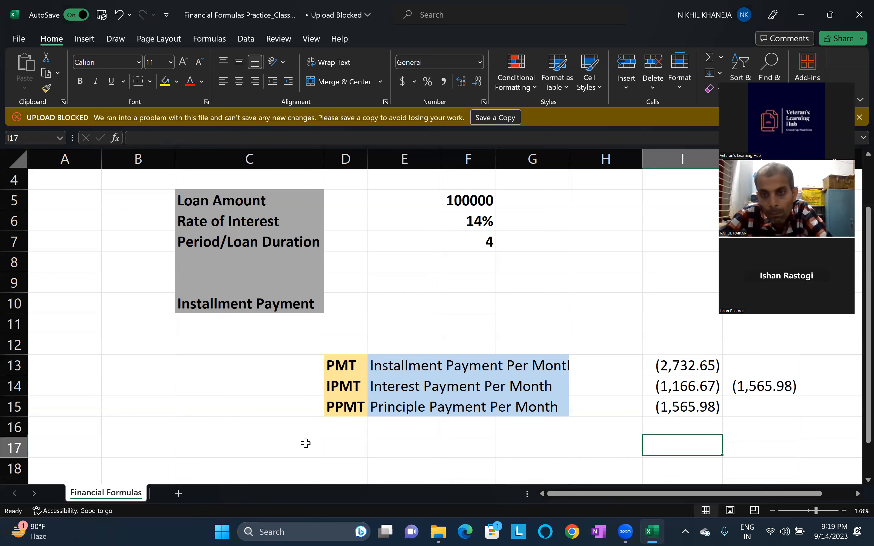
{"action": "key", "text": "Down"}
{"action": "key", "text": "Left"}
{"action": "key", "text": "Left"}
{"action": "key", "text": "Left"}
{"action": "key", "text": "Left"}
{"action": "key", "text": "Left"}
{"action": "key", "text": "Left"}
{"action": "key", "text": "Left"}
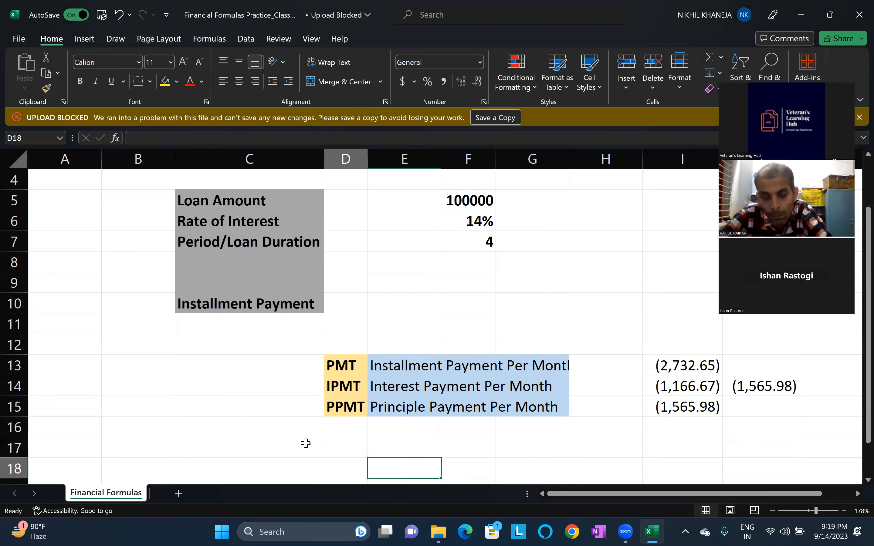
Step: Enter the column header "Installment No." in C17, below the payment results
{"action": "key", "text": "Down"}
{"action": "key", "text": "Down"}
{"action": "key", "text": "Down"}
{"action": "key", "text": "Right"}
{"action": "key", "text": "Right"}
{"action": "key", "text": "Left"}
{"action": "key", "text": "Up"}
{"action": "key", "text": "Up"}
{"action": "key", "text": "Up"}
{"action": "key", "text": "Up"}
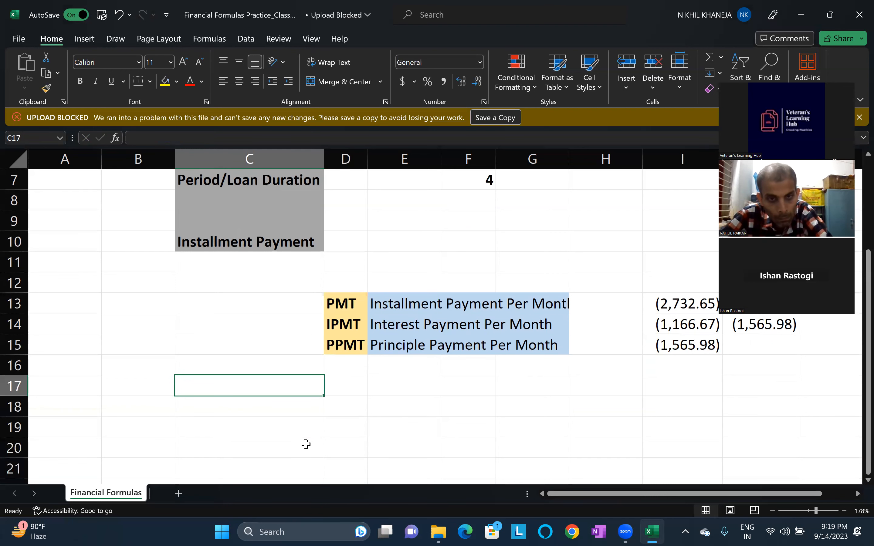
{"action": "type", "text": "Ins"}
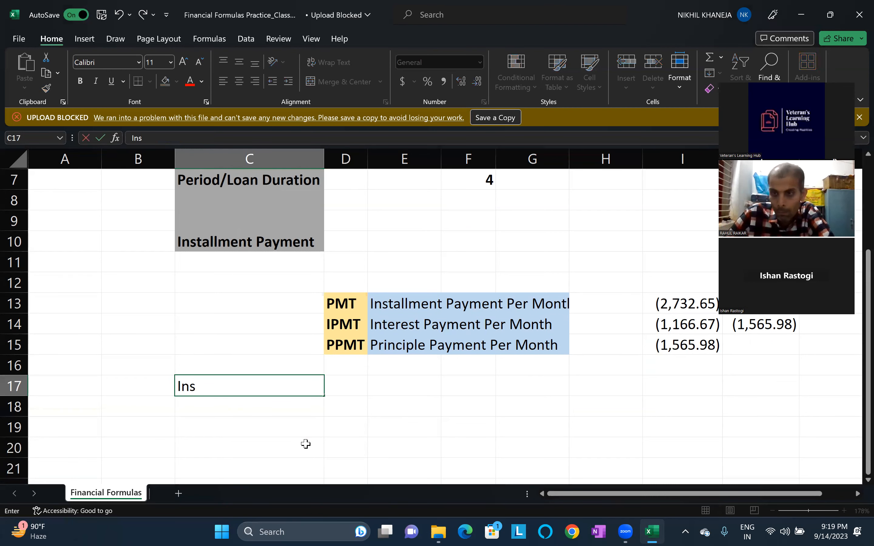
{"action": "type", "text": "tallments"}
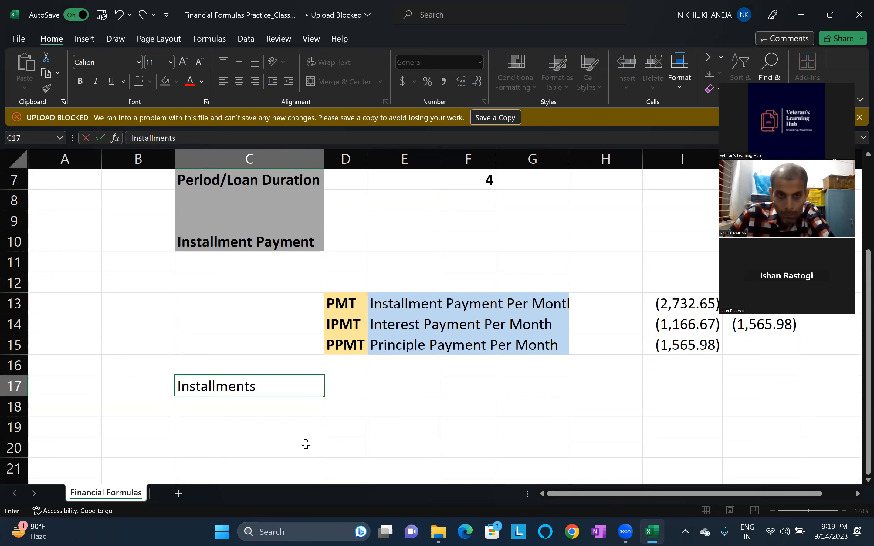
{"action": "key", "text": "BackSpace"}
{"action": "type", "text": "No."}
{"action": "key", "text": "Tab"}
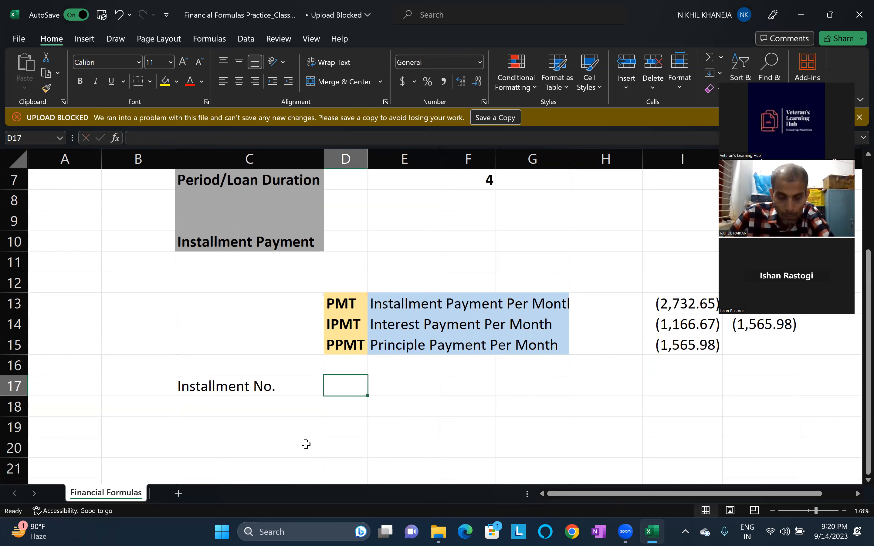
Step: Enter the headers "Interest Payment", "Principle Payment" and "Installment Amount" in D17, E17 and F17
{"action": "type", "text": "Interest Payment"}
{"action": "key", "text": "Tab"}
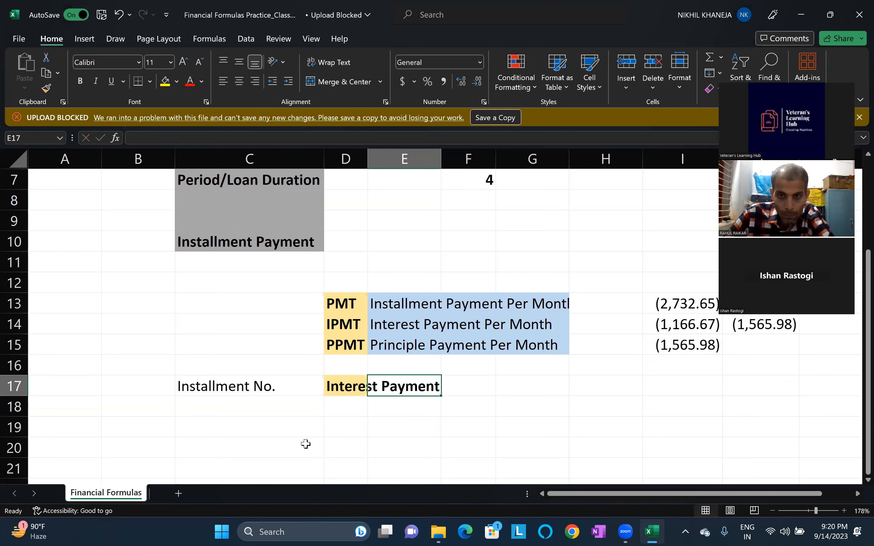
{"action": "type", "text": "Princ"}
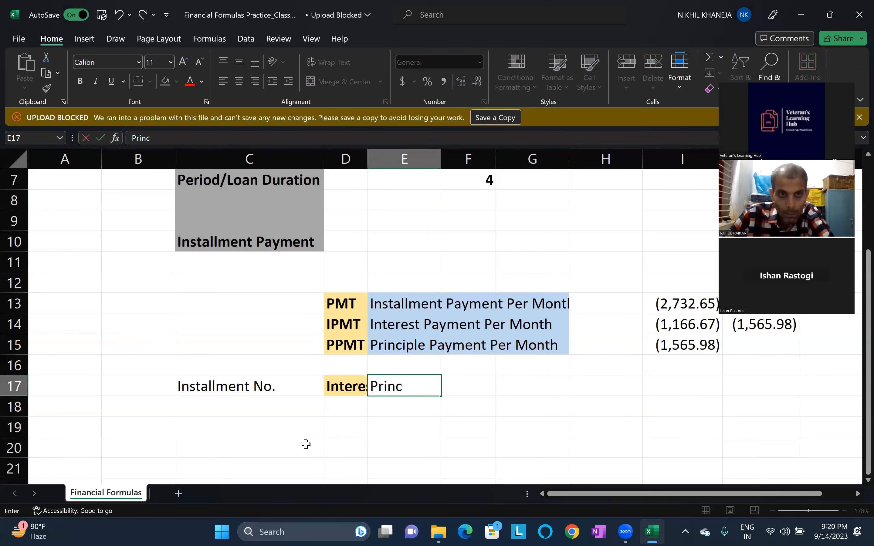
{"action": "type", "text": "iple P"}
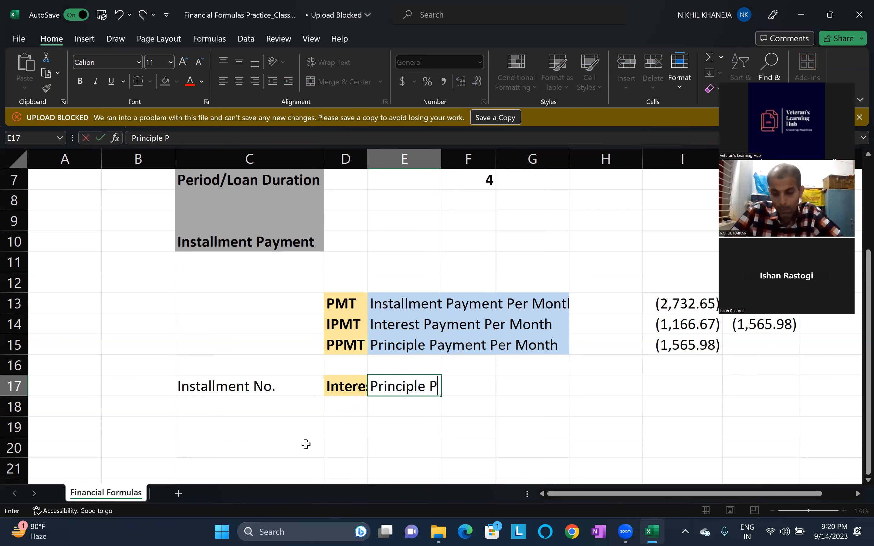
{"action": "type", "text": "ayment"}
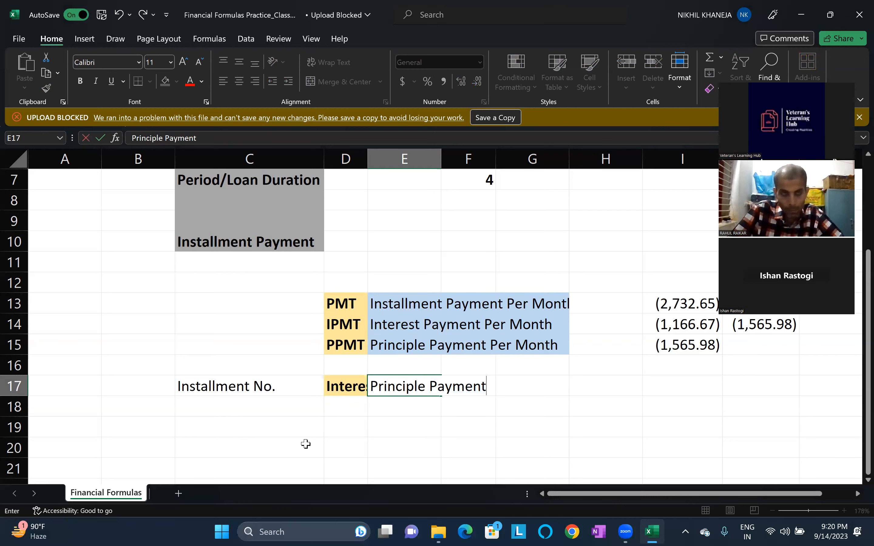
{"action": "key", "text": "Tab"}
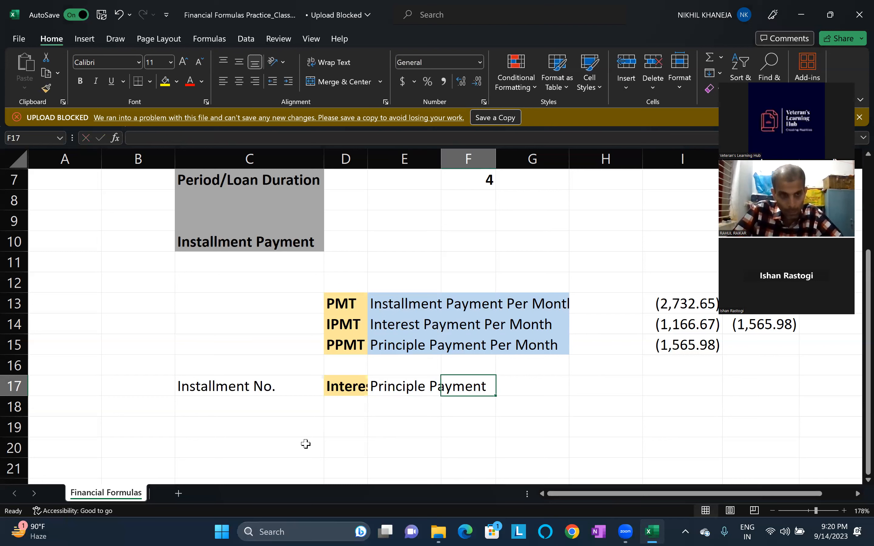
{"action": "type", "text": "Insta"}
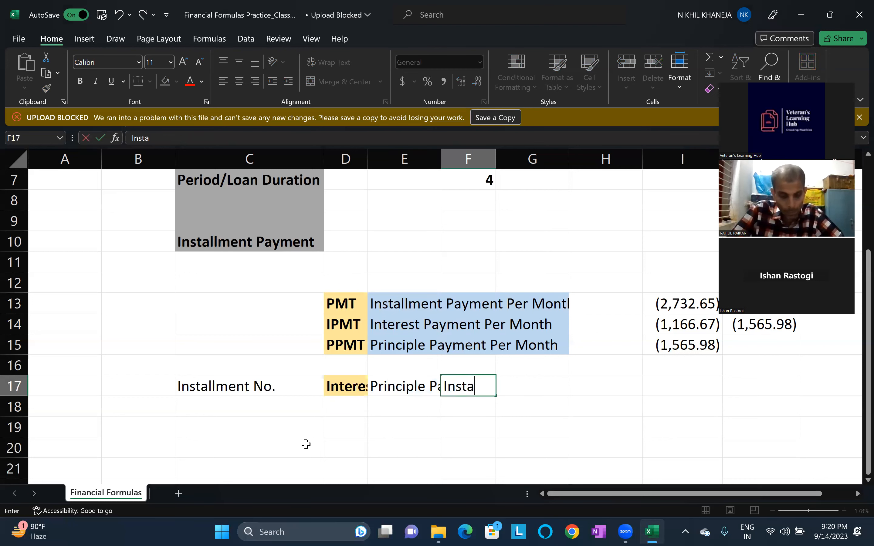
{"action": "type", "text": "llment "}
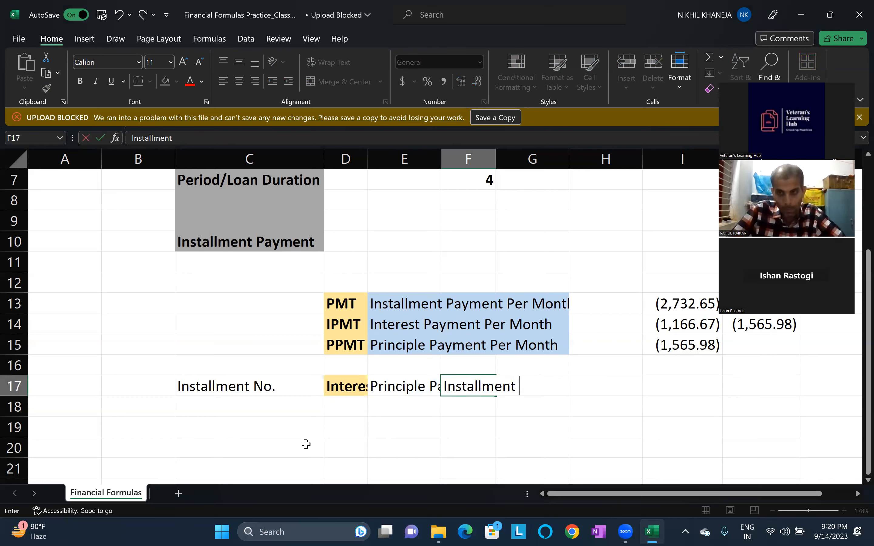
{"action": "type", "text": "Amount"}
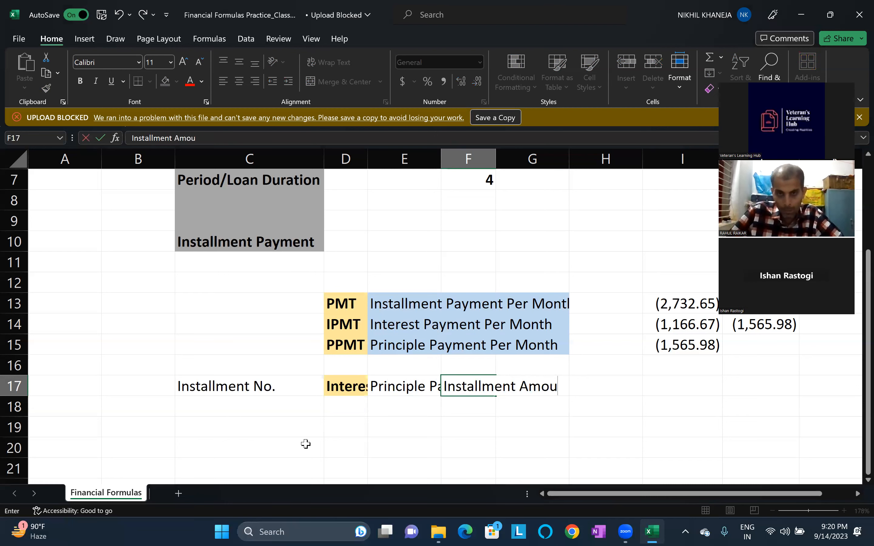
Step: AutoFit the widths of columns C to G to the header texts in C17:G17
{"action": "key", "text": "Left"}
{"action": "key", "text": "Left"}
{"action": "key", "text": "Left"}
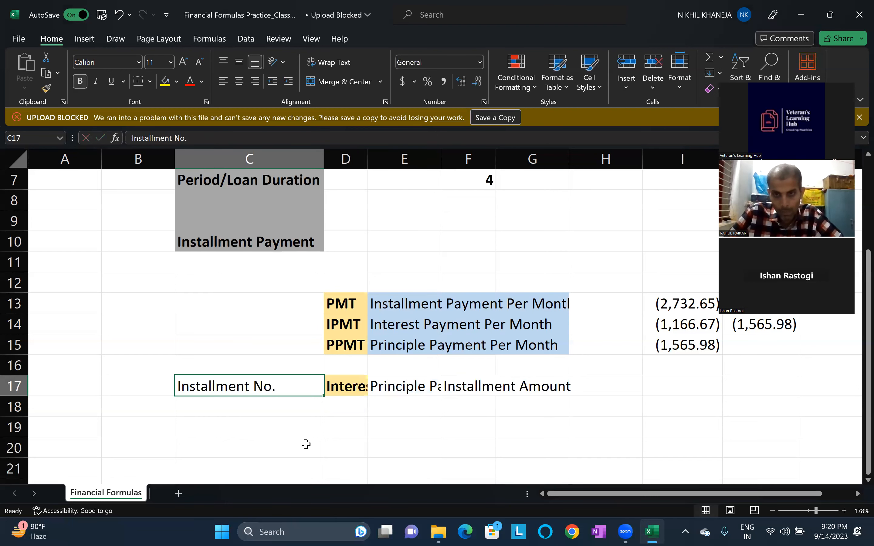
{"action": "key", "text": "shift+Right"}
{"action": "key", "text": "shift+Right"}
{"action": "key", "text": "shift+Right"}
{"action": "key", "text": "shift+Right"}
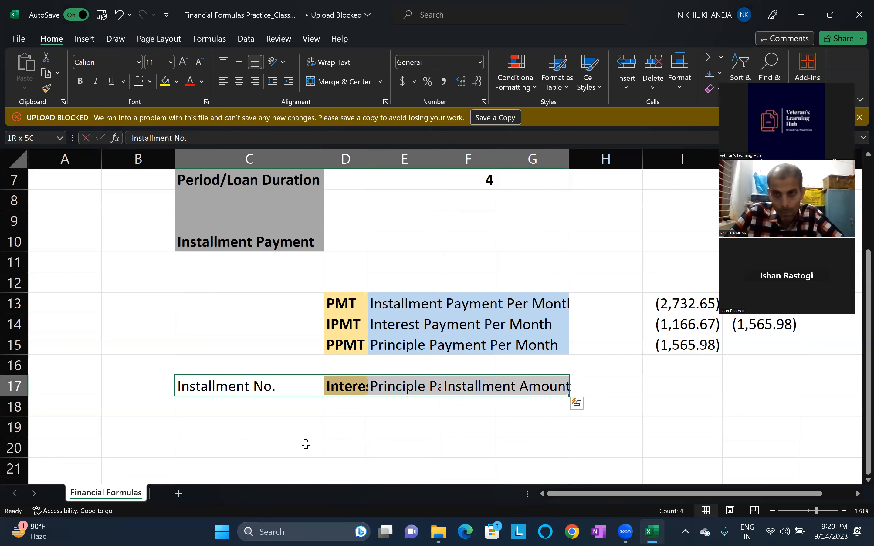
{"action": "key", "text": "alt+o"}
{"action": "key", "text": "c"}
{"action": "key", "text": "a"}
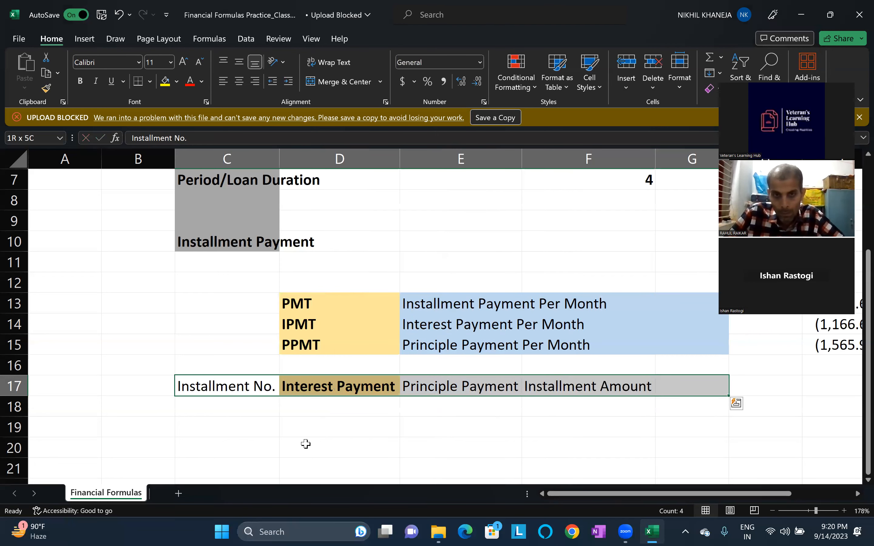
Step: Remove the fill colour and bold formatting from the "Interest Payment" header in D17
{"action": "key", "text": "Right"}
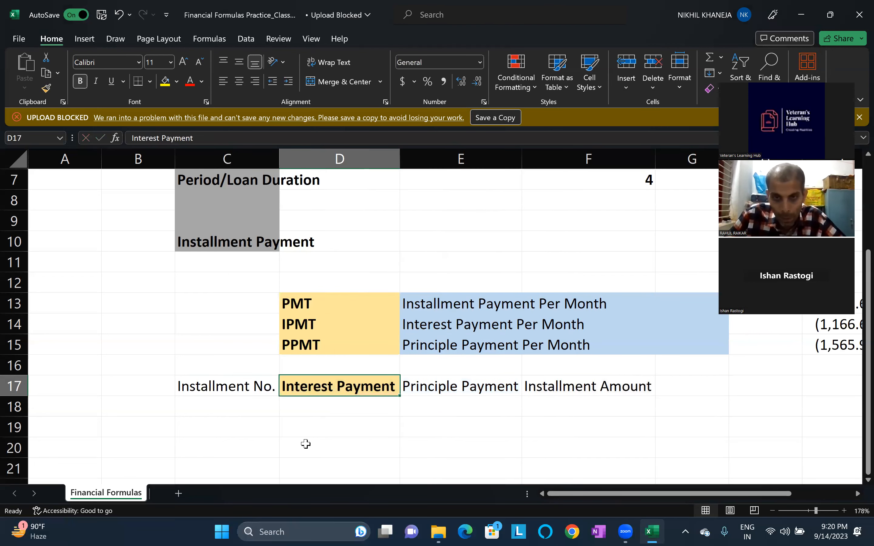
{"action": "key", "text": "alt+h"}
{"action": "key", "text": "h"}
{"action": "key", "text": "n"}
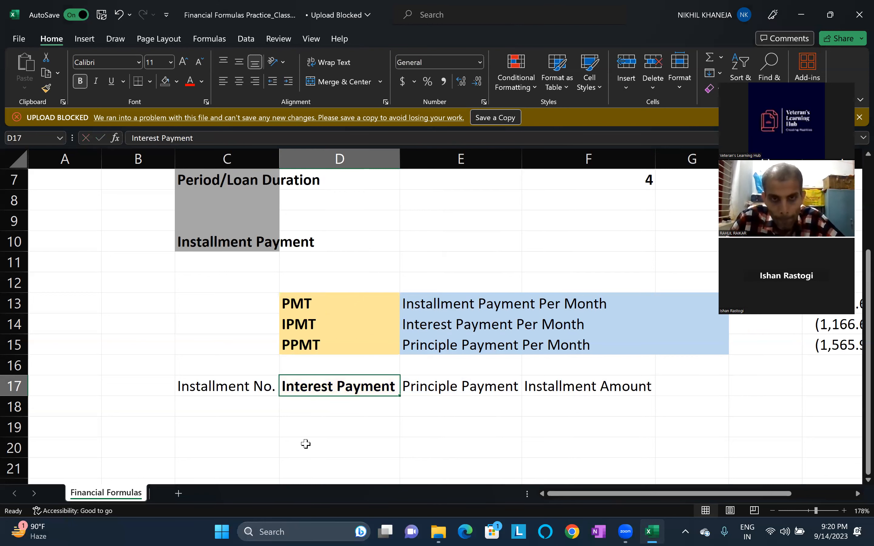
{"action": "key", "text": "ctrl+b"}
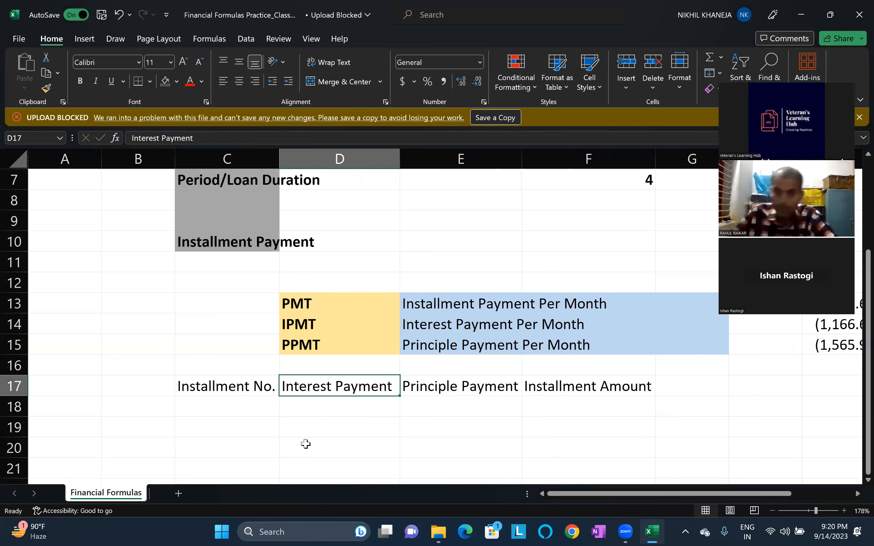
Step: Start the installment numbering with 1 in C18 and the formula =1+C18 in C19
{"action": "key", "text": "Left"}
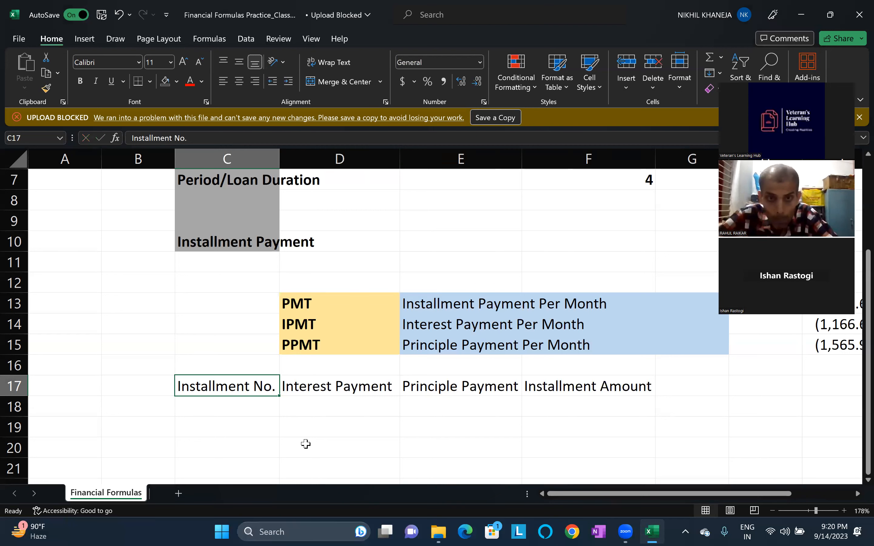
{"action": "key", "text": "Down"}
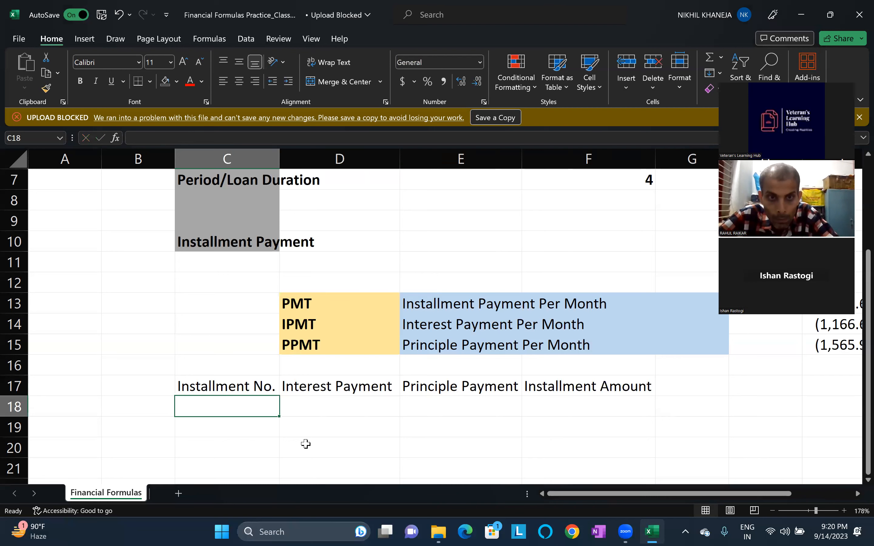
{"action": "type", "text": "1"}
{"action": "key", "text": "Return"}
{"action": "type", "text": "=1+"}
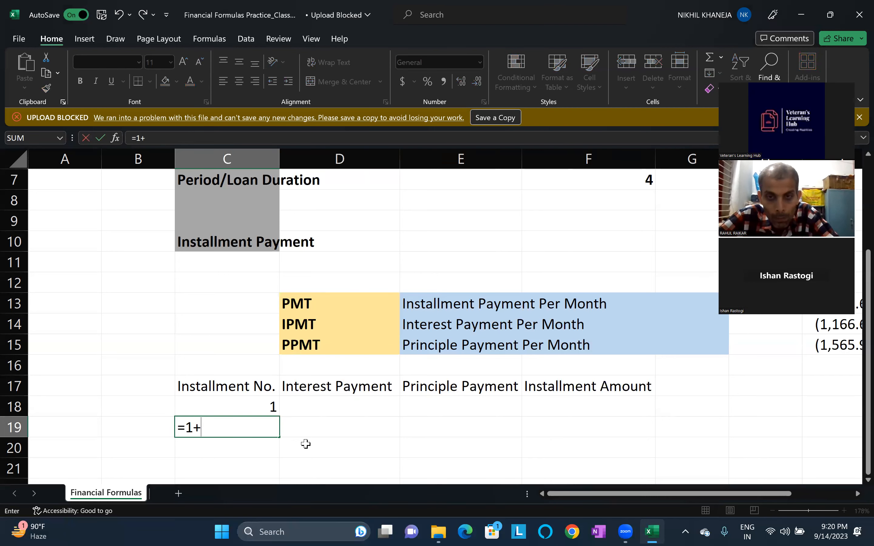
{"action": "key", "text": "Up"}
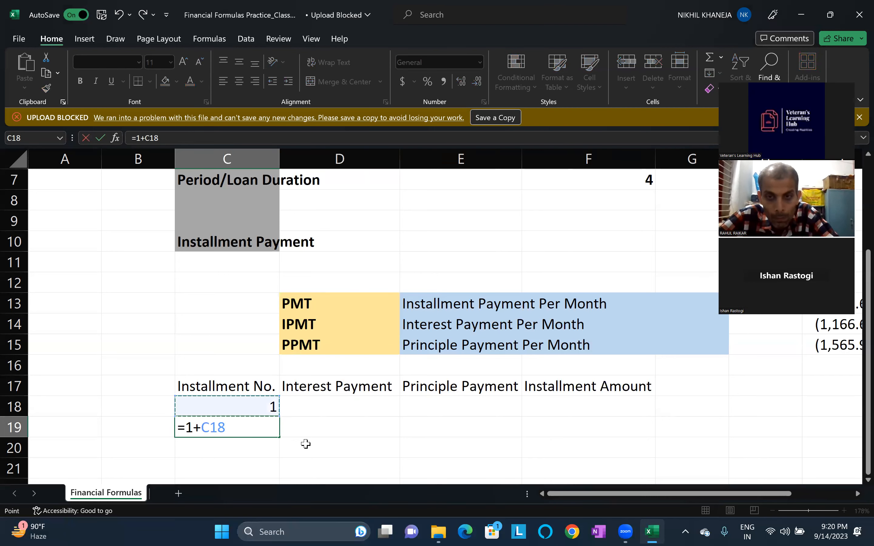
{"action": "key", "text": "Return"}
Step: Copy the numbering formula from C19 down through C39
{"action": "key", "text": "Up"}
{"action": "key", "text": "ctrl+c"}
{"action": "key", "text": "shift+Down"}
{"action": "key", "text": "shift+Down"}
{"action": "key", "text": "shift+Down"}
{"action": "key", "text": "shift+Down"}
{"action": "key", "text": "shift+Down"}
{"action": "key", "text": "shift+Down"}
{"action": "key", "text": "shift+Down"}
{"action": "key", "text": "shift+Down"}
{"action": "key", "text": "shift+Down"}
{"action": "key", "text": "shift+Down"}
{"action": "key", "text": "shift+Down"}
{"action": "key", "text": "shift+Down"}
{"action": "key", "text": "shift+Down"}
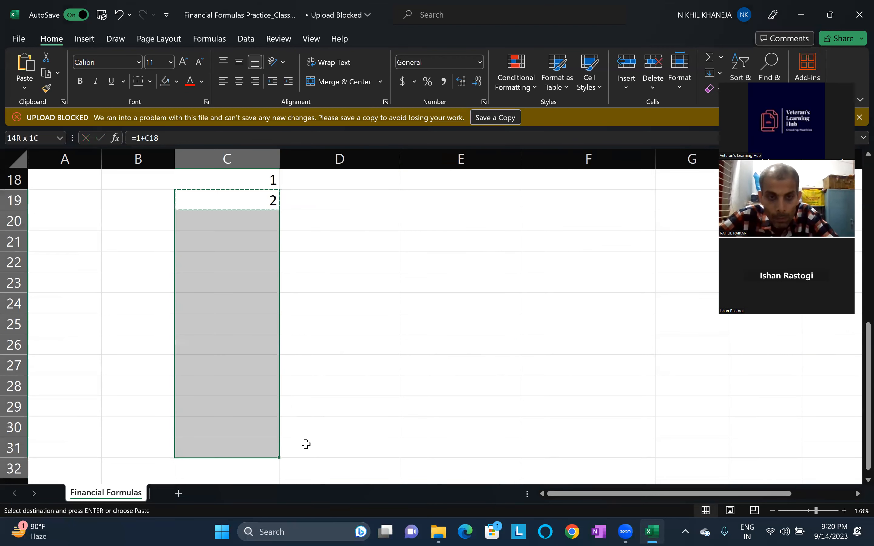
{"action": "key", "text": "shift+Down"}
{"action": "key", "text": "shift+Down"}
{"action": "key", "text": "shift+Down"}
{"action": "key", "text": "shift+Down"}
{"action": "key", "text": "shift+Down"}
{"action": "key", "text": "shift+Down"}
{"action": "key", "text": "shift+Down"}
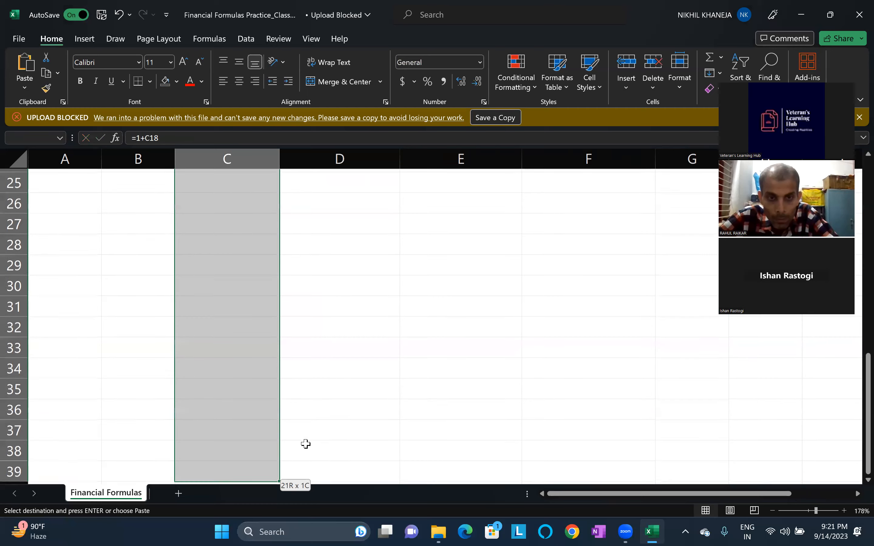
{"action": "key", "text": "Return"}
{"action": "key", "text": "Down"}
{"action": "key", "text": "ctrl+Down"}
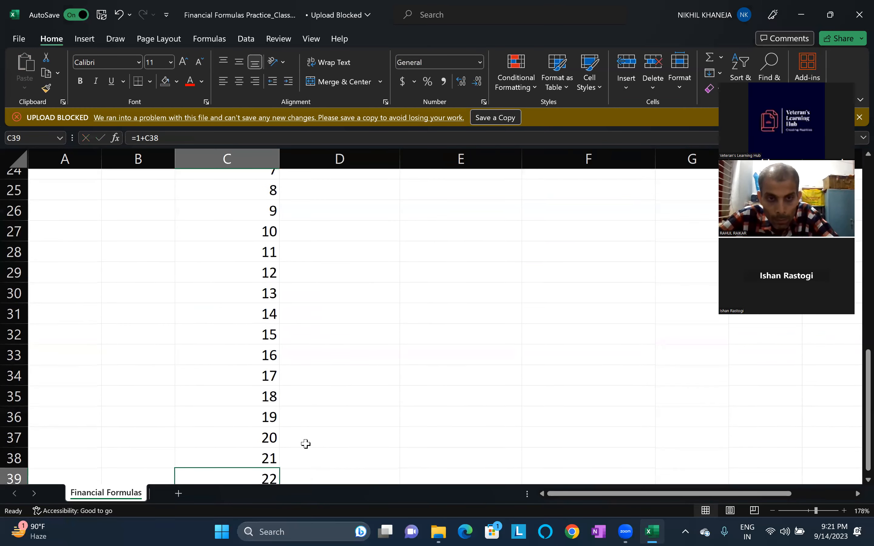
Step: Extend the installment numbering by copying the formula in C39 down to C56
{"action": "key", "text": "ctrl+c"}
{"action": "key", "text": "shift+Down"}
{"action": "key", "text": "shift+Down"}
{"action": "key", "text": "shift+Down"}
{"action": "key", "text": "shift+Down"}
{"action": "key", "text": "shift+Down"}
{"action": "key", "text": "shift+Down"}
{"action": "key", "text": "shift+Down"}
{"action": "key", "text": "shift+Down"}
{"action": "key", "text": "shift+Down"}
{"action": "key", "text": "shift+Down"}
{"action": "key", "text": "shift+Down"}
{"action": "key", "text": "shift+Down"}
{"action": "key", "text": "shift+Down"}
{"action": "key", "text": "shift+Down"}
{"action": "key", "text": "shift+Down"}
{"action": "key", "text": "shift+Down"}
{"action": "key", "text": "shift+Down"}
{"action": "key", "text": "Return"}
{"action": "key", "text": "Down"}
{"action": "key", "text": "ctrl+Down"}
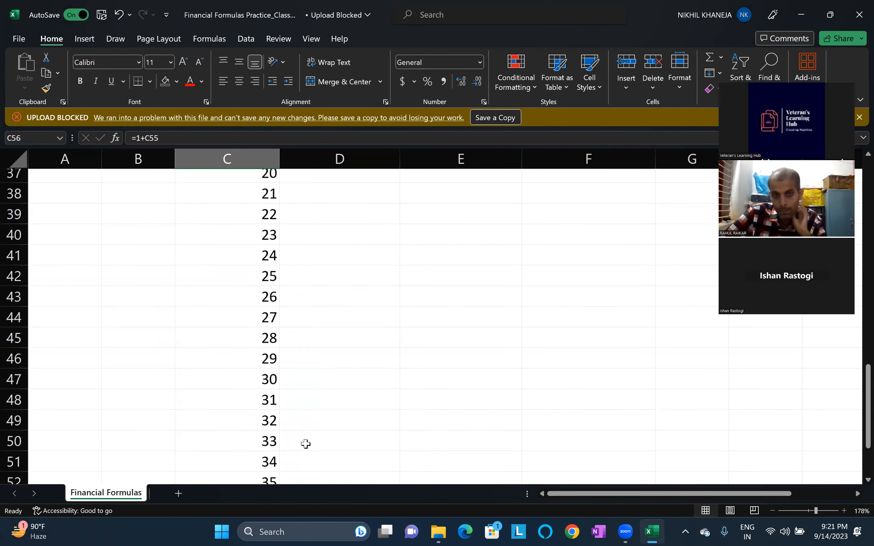
Step: Copy the formula in C56 down to C65 to number the installments up to 48
{"action": "key", "text": "Down"}
{"action": "key", "text": "Up"}
{"action": "key", "text": "ctrl+c"}
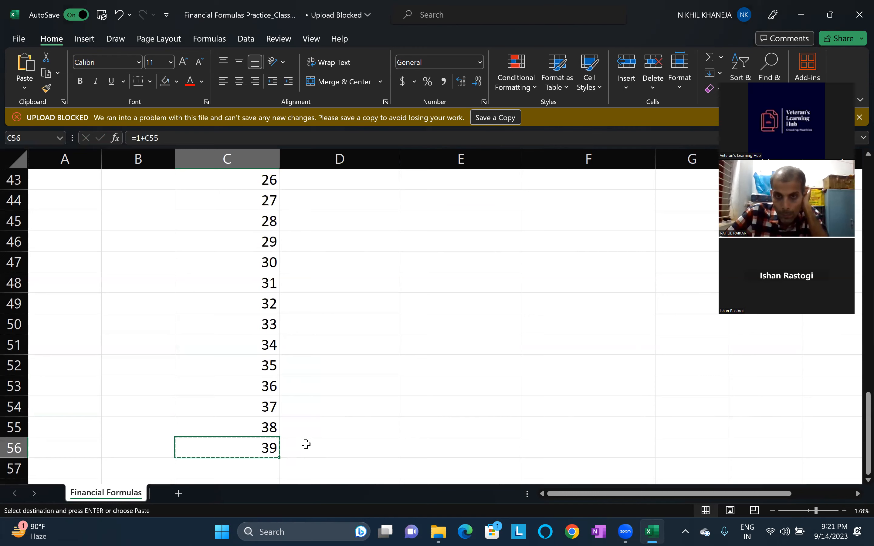
{"action": "key", "text": "shift+Down"}
{"action": "key", "text": "shift+Down"}
{"action": "key", "text": "shift+Down"}
{"action": "key", "text": "shift+Down"}
{"action": "key", "text": "shift+Down"}
{"action": "key", "text": "shift+Down"}
{"action": "key", "text": "shift+Down"}
{"action": "key", "text": "shift+Down"}
{"action": "key", "text": "shift+Down"}
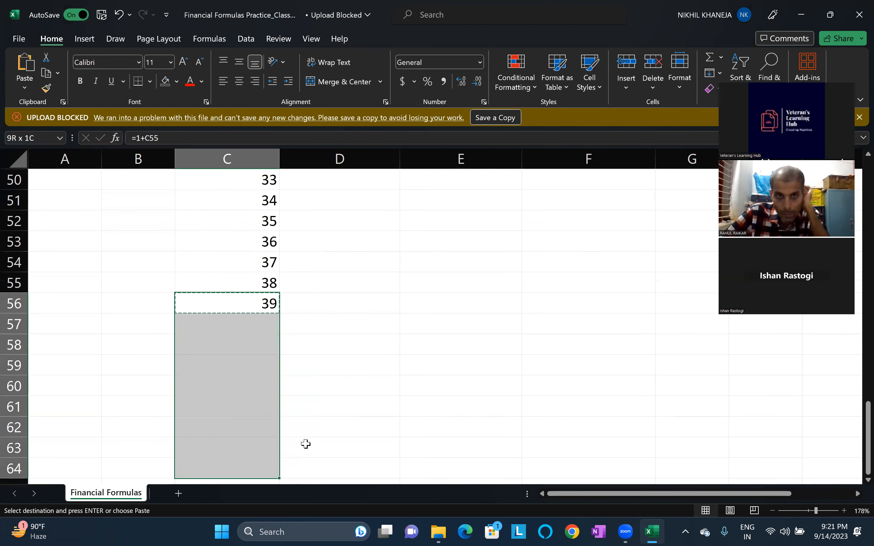
{"action": "key", "text": "Return"}
Step: Check the end of the installment numbering in column C, then return to the loan details above the table
{"action": "key", "text": "Down"}
{"action": "key", "text": "Down"}
{"action": "key", "text": "Down"}
{"action": "key", "text": "Down"}
{"action": "key", "text": "Down"}
{"action": "key", "text": "Down"}
{"action": "key", "text": "Down"}
{"action": "key", "text": "Down"}
{"action": "key", "text": "Down"}
{"action": "key", "text": "Down"}
{"action": "key", "text": "Down"}
{"action": "key", "text": "Down"}
{"action": "key", "text": "Down"}
{"action": "key", "text": "Down"}
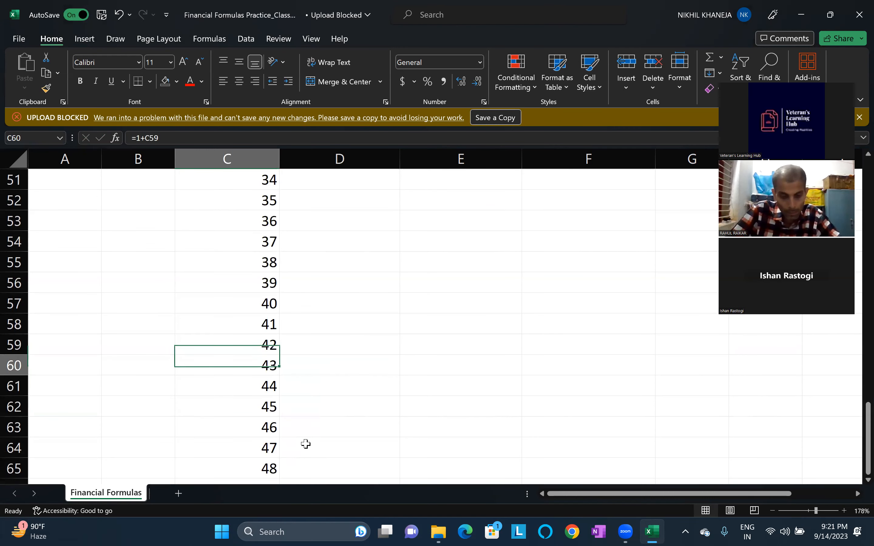
{"action": "key", "text": "Up"}
{"action": "key", "text": "Up"}
{"action": "key", "text": "Up"}
{"action": "key", "text": "Up"}
{"action": "key", "text": "Up"}
{"action": "key", "text": "Up"}
{"action": "key", "text": "Up"}
{"action": "key", "text": "Up"}
{"action": "key", "text": "Up"}
{"action": "key", "text": "Up"}
{"action": "key", "text": "Up"}
{"action": "key", "text": "Up"}
{"action": "key", "text": "Up"}
{"action": "key", "text": "Up"}
{"action": "key", "text": "Up"}
{"action": "key", "text": "Up"}
{"action": "key", "text": "Up"}
{"action": "key", "text": "Up"}
{"action": "key", "text": "Up"}
{"action": "key", "text": "Up"}
{"action": "key", "text": "Up"}
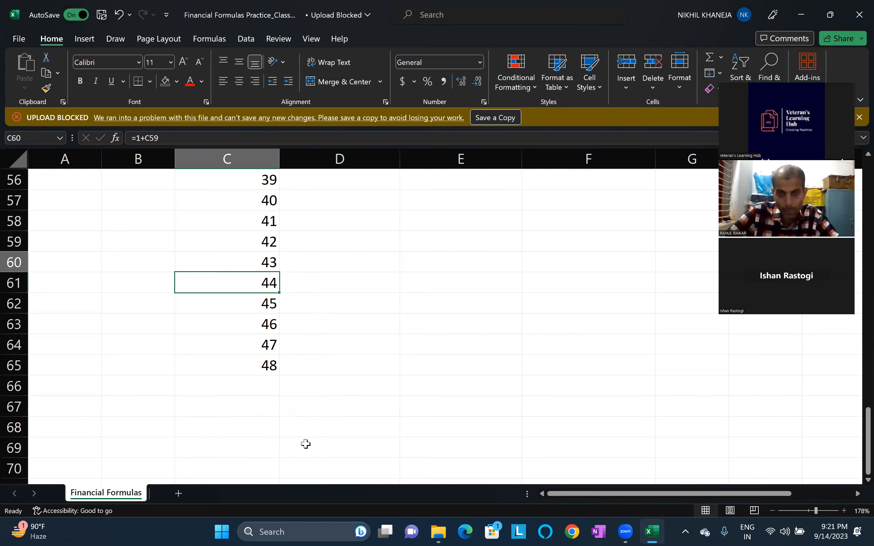
{"action": "key", "text": "Up"}
{"action": "key", "text": "Up"}
{"action": "key", "text": "Up"}
{"action": "key", "text": "Up"}
{"action": "key", "text": "Up"}
{"action": "key", "text": "Up"}
{"action": "key", "text": "Up"}
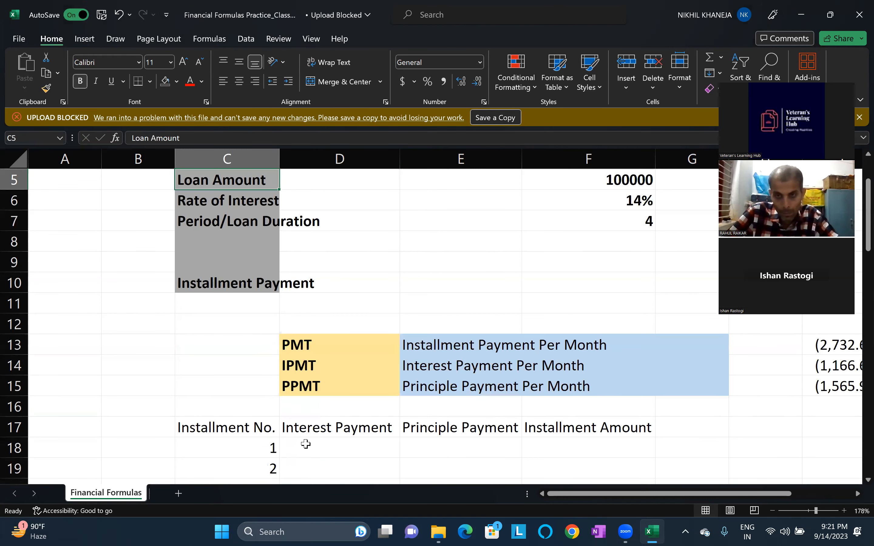
Step: Review the interest, principal and installment headers in D17:F17 and the first empty rows beneath them
{"action": "key", "text": "Down"}
{"action": "key", "text": "Down"}
{"action": "key", "text": "Down"}
{"action": "key", "text": "Down"}
{"action": "key", "text": "Down"}
{"action": "key", "text": "Down"}
{"action": "key", "text": "Down"}
{"action": "key", "text": "Down"}
{"action": "key", "text": "Down"}
{"action": "key", "text": "Down"}
{"action": "key", "text": "Down"}
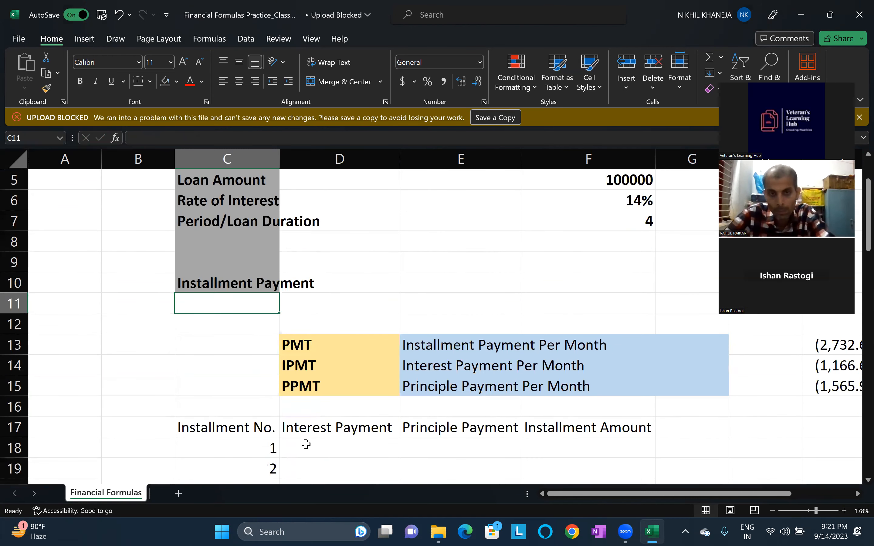
{"action": "key", "text": "Down"}
{"action": "key", "text": "Right"}
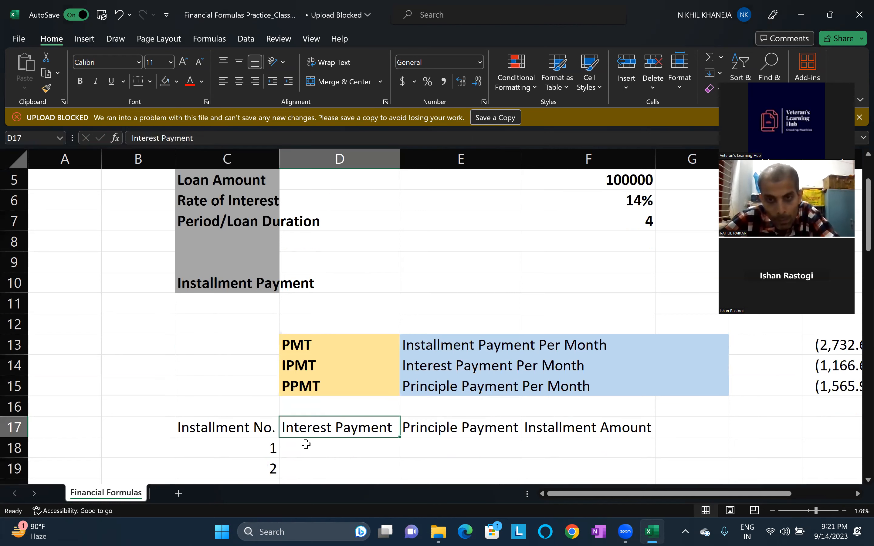
{"action": "key", "text": "Right"}
{"action": "key", "text": "Right"}
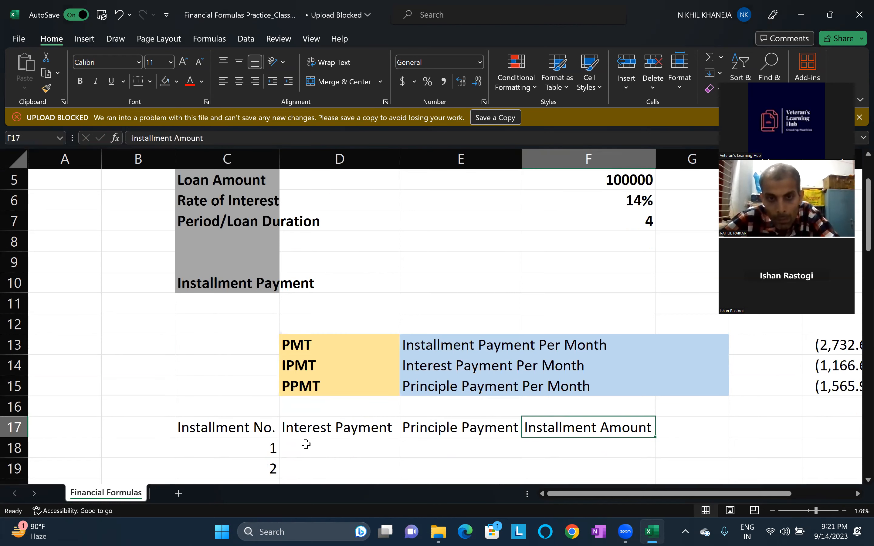
{"action": "key", "text": "Left"}
{"action": "key", "text": "Left"}
{"action": "key", "text": "Right"}
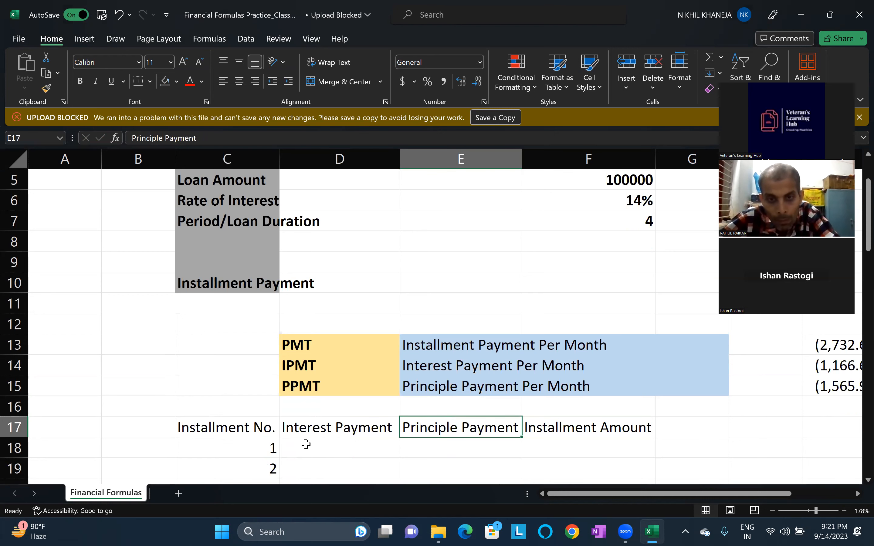
{"action": "key", "text": "Left"}
{"action": "key", "text": "Right"}
{"action": "key", "text": "Down"}
{"action": "key", "text": "Down"}
{"action": "key", "text": "Down"}
{"action": "key", "text": "Down"}
{"action": "key", "text": "Down"}
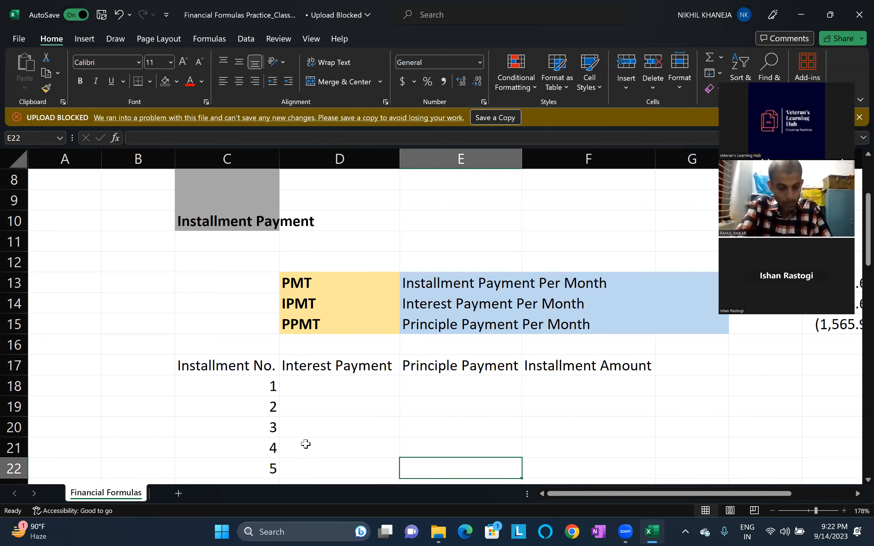
Step: Insert two blank rows above the table's header row 17
{"action": "left_click", "coordinate": [9, 365]}
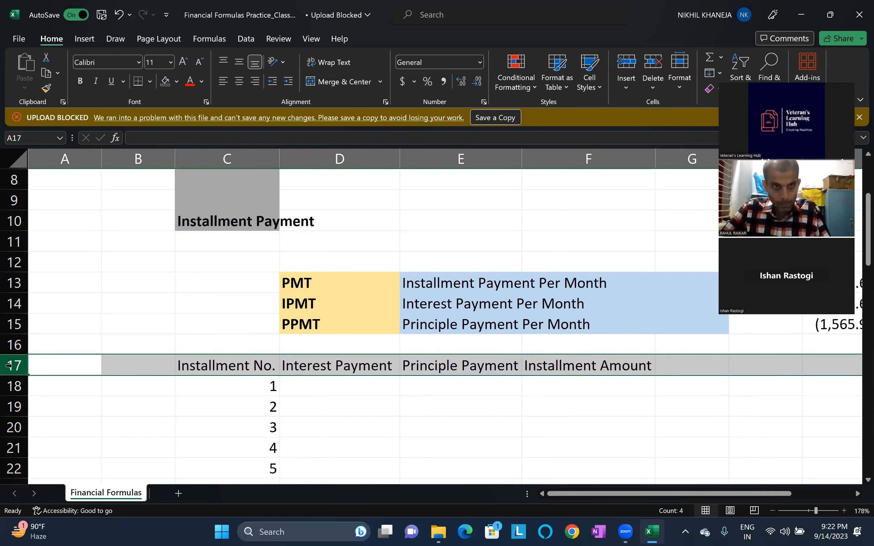
{"action": "key", "text": "ctrl+shift+equal"}
{"action": "key", "text": "ctrl+shift+equal"}
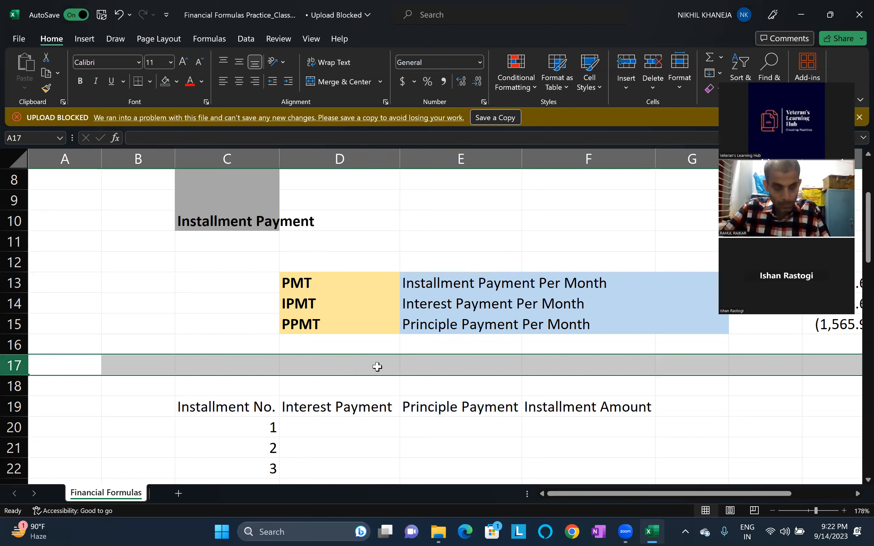
Step: Merge cells D17:E17 above the table and enter the title "Loan Schedule"
{"action": "left_click_drag", "start_coordinate": [377, 367], "coordinate": [441, 365]}
{"action": "key", "text": "alt+h"}
{"action": "type", "text": "mc"}
{"action": "type", "text": "Loan Sc"}
{"action": "type", "text": "hedule"}
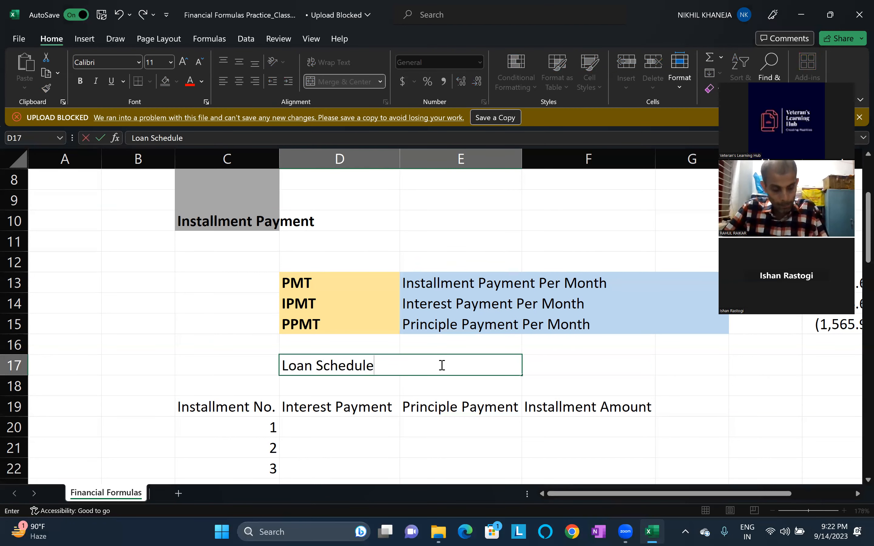
{"action": "key", "text": "Return"}
{"action": "key", "text": "Left"}
Step: Format the "Loan Schedule" title as centered, bold and font size 16
{"action": "left_click", "coordinate": [441, 366]}
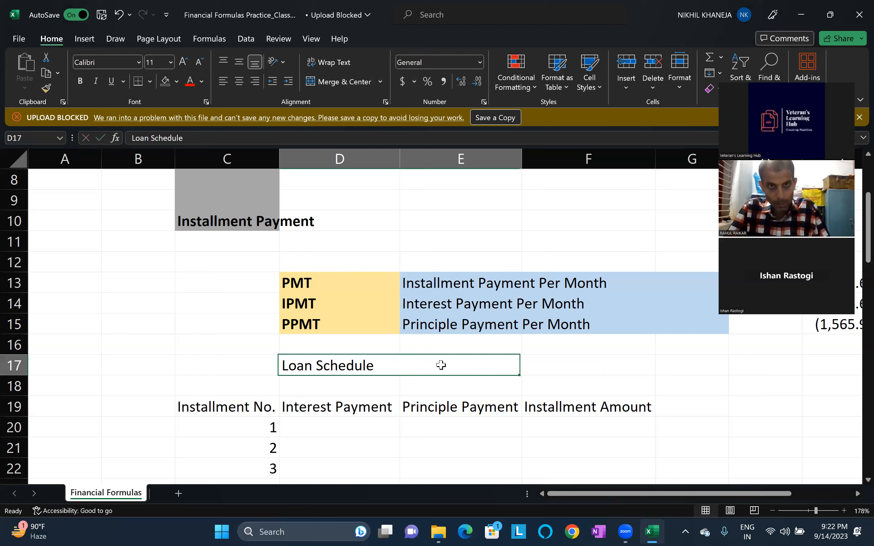
{"action": "key", "text": "alt+h"}
{"action": "key", "text": "a"}
{"action": "key", "text": "c"}
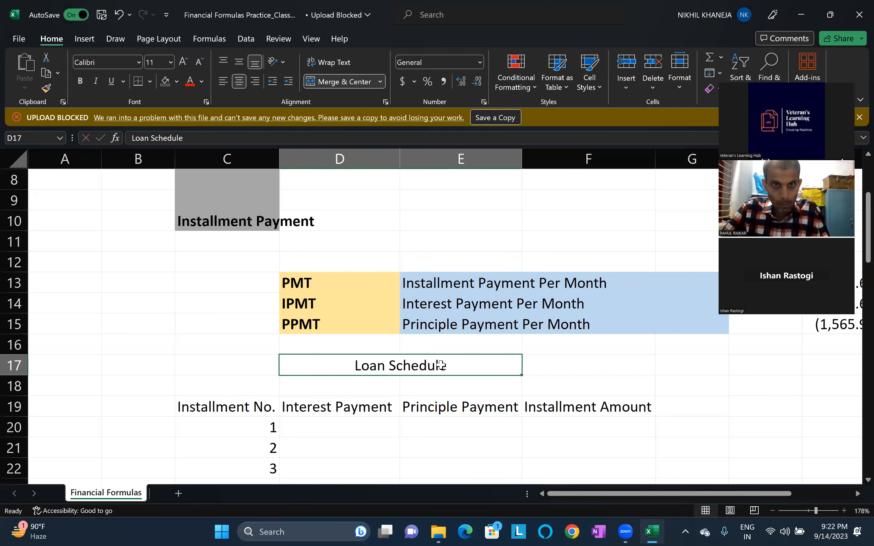
{"action": "key", "text": "ctrl+b"}
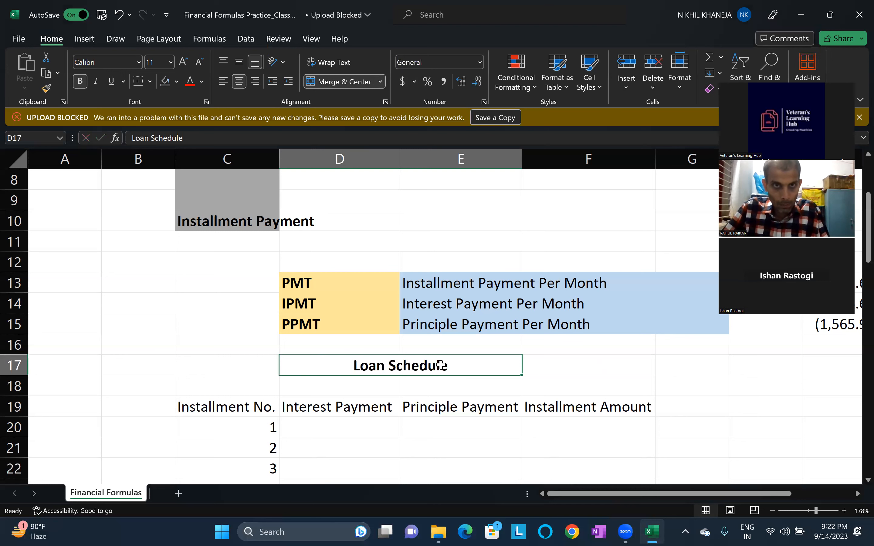
{"action": "key", "text": "alt+h"}
{"action": "type", "text": "fs"}
{"action": "type", "text": "1"}
{"action": "type", "text": "6"}
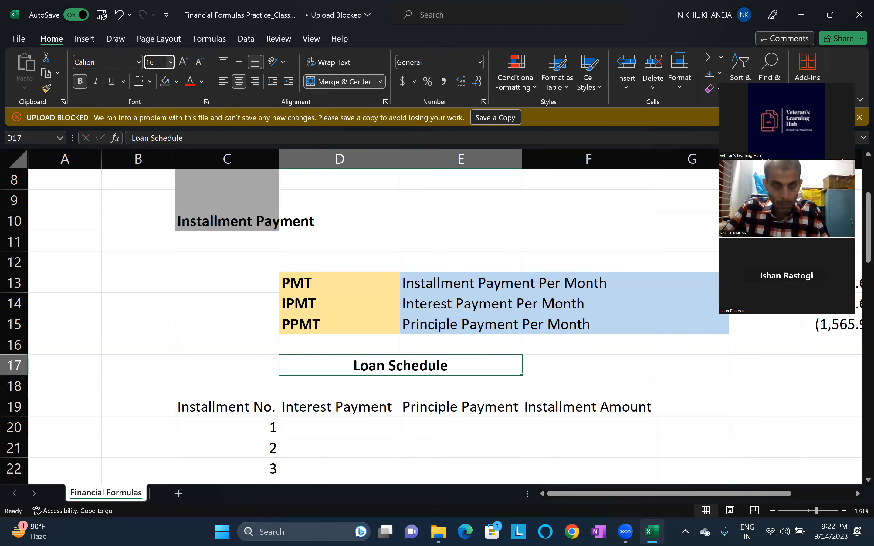
{"action": "key", "text": "Return"}
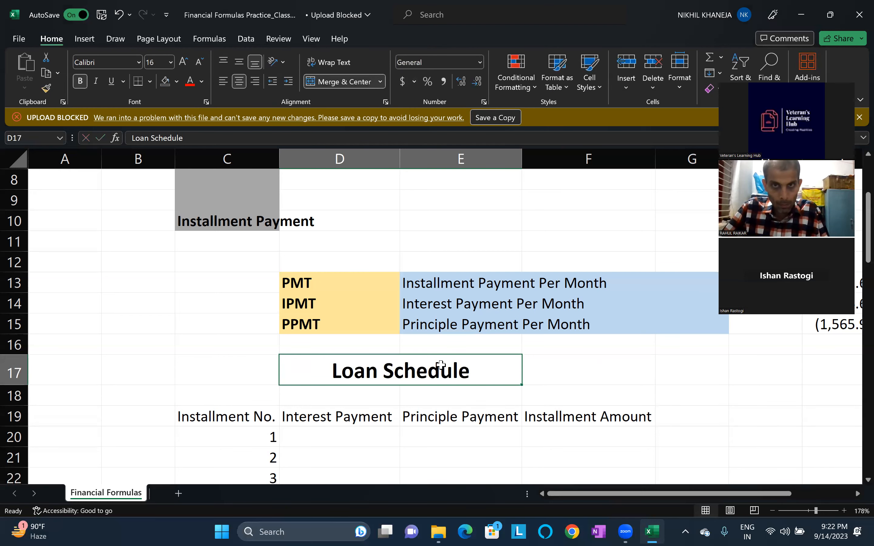
Step: Review the empty interest payment cells beneath the loan schedule's headers
{"action": "key", "text": "Down"}
{"action": "key", "text": "Down"}
{"action": "key", "text": "Down"}
{"action": "key", "text": "Down"}
{"action": "key", "text": "Down"}
{"action": "key", "text": "Down"}
{"action": "key", "text": "Down"}
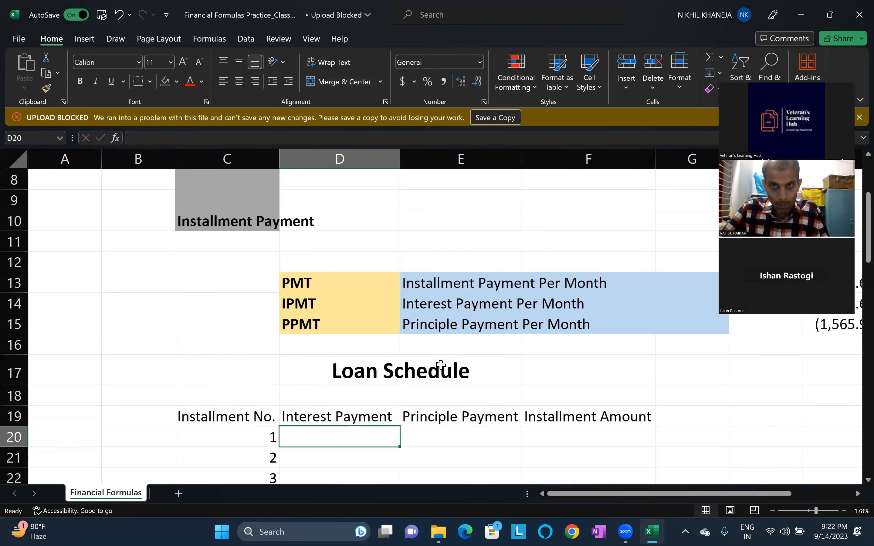
{"action": "key", "text": "Down"}
{"action": "key", "text": "Down"}
{"action": "key", "text": "Down"}
{"action": "key", "text": "Up"}
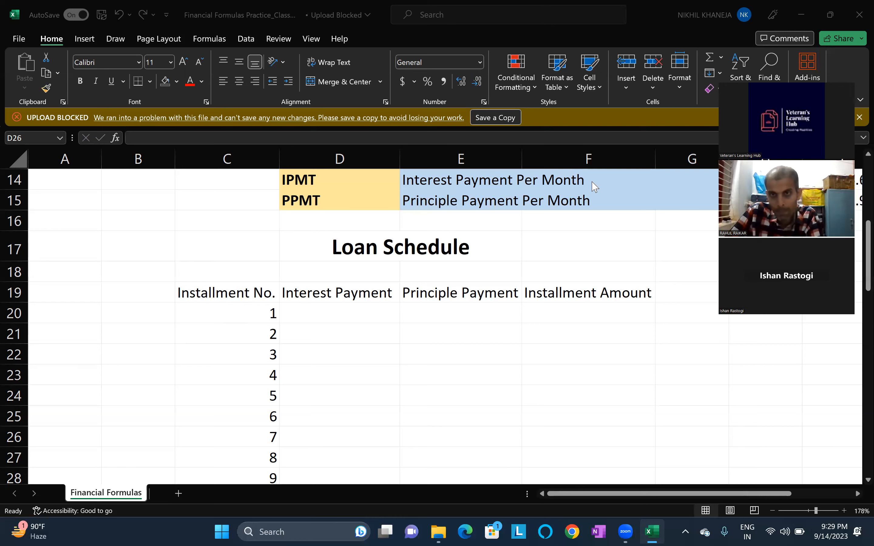
{"action": "key", "text": "alt+Tab"}
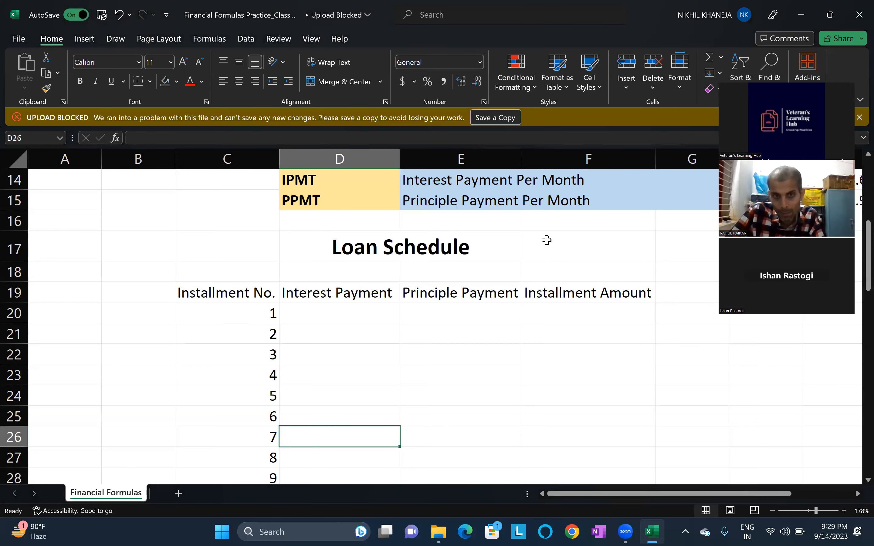
Step: Examine the PMT, IPMT and PPMT results above the schedule and the PMT formula in I13
{"action": "key", "text": "Up"}
{"action": "key", "text": "Up"}
{"action": "key", "text": "Up"}
{"action": "key", "text": "Up"}
{"action": "key", "text": "Up"}
{"action": "key", "text": "Up"}
{"action": "key", "text": "Up"}
{"action": "key", "text": "Up"}
{"action": "key", "text": "Up"}
{"action": "key", "text": "Up"}
{"action": "key", "text": "Up"}
{"action": "key", "text": "Up"}
{"action": "key", "text": "Up"}
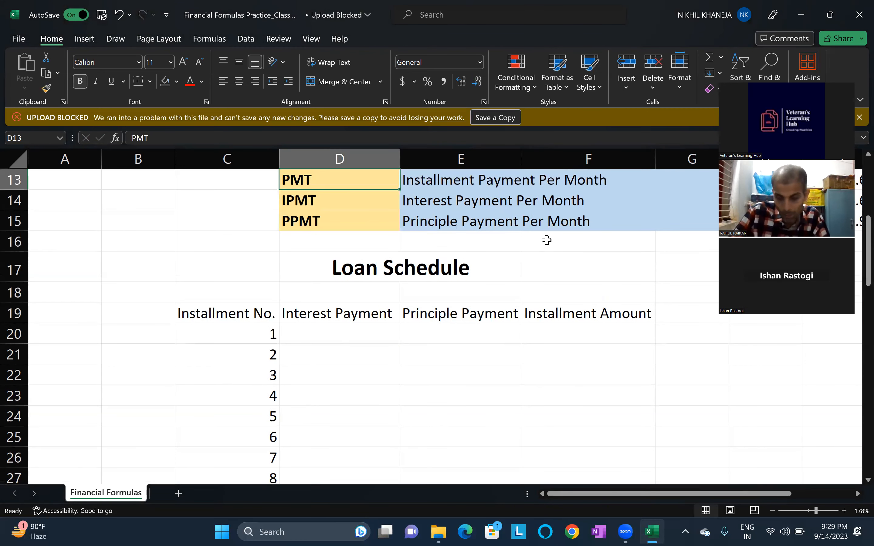
{"action": "key", "text": "Right"}
{"action": "key", "text": "Right"}
{"action": "key", "text": "Right"}
{"action": "key", "text": "Right"}
{"action": "key", "text": "Right"}
{"action": "key", "text": "Right"}
{"action": "key", "text": "Right"}
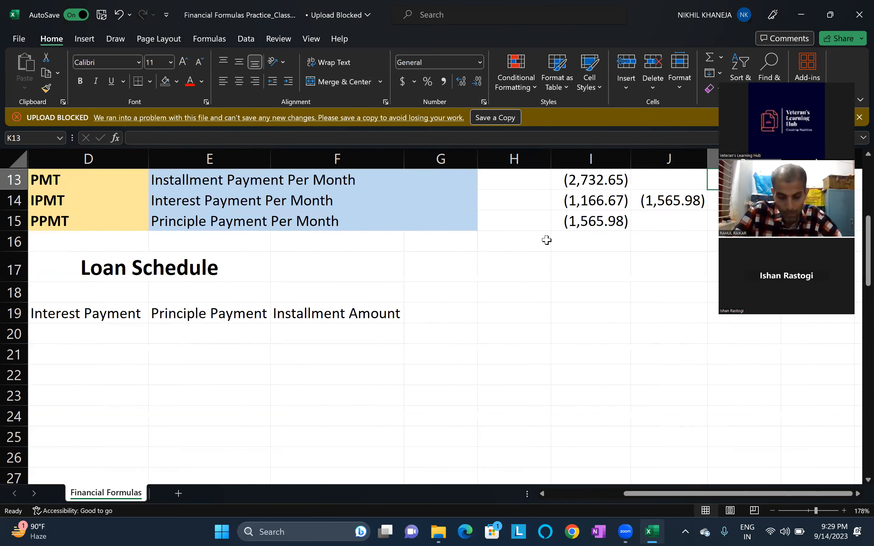
{"action": "key", "text": "Left"}
{"action": "key", "text": "Left"}
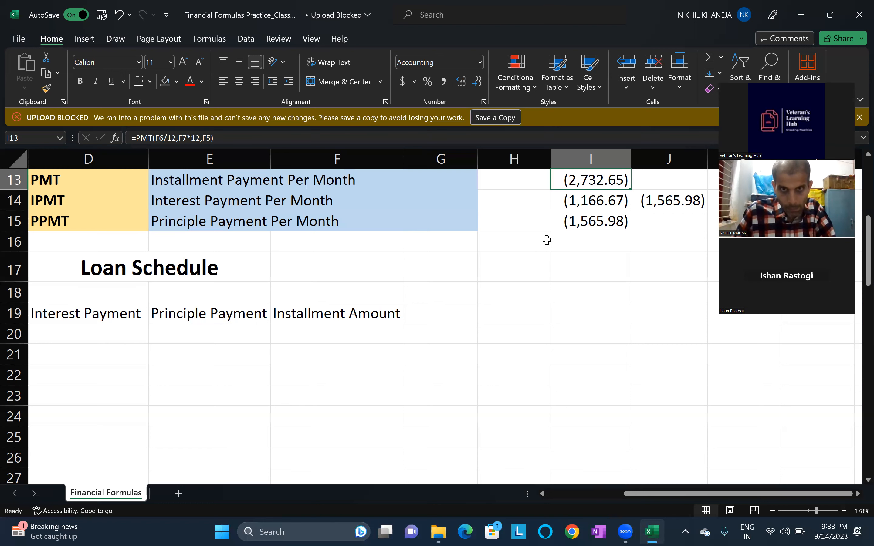
{"action": "key", "text": "Left"}
{"action": "key", "text": "Home"}
{"action": "key", "text": "Right"}
{"action": "key", "text": "Right"}
{"action": "key", "text": "Right"}
{"action": "key", "text": "Right"}
{"action": "key", "text": "Right"}
{"action": "key", "text": "Right"}
{"action": "key", "text": "Right"}
{"action": "key", "text": "Right"}
{"action": "key", "text": "Right"}
{"action": "key", "text": "Right"}
{"action": "key", "text": "Right"}
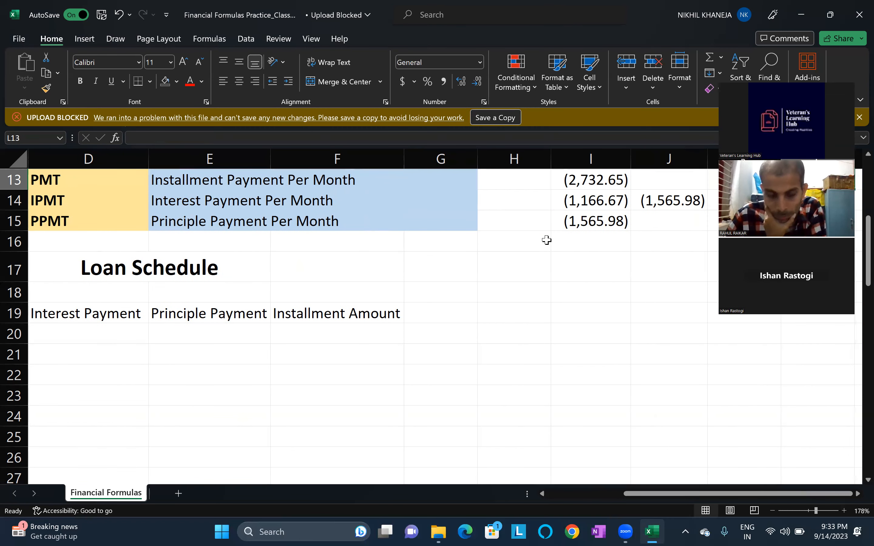
{"action": "key", "text": "Left"}
{"action": "key", "text": "Left"}
{"action": "key", "text": "Left"}
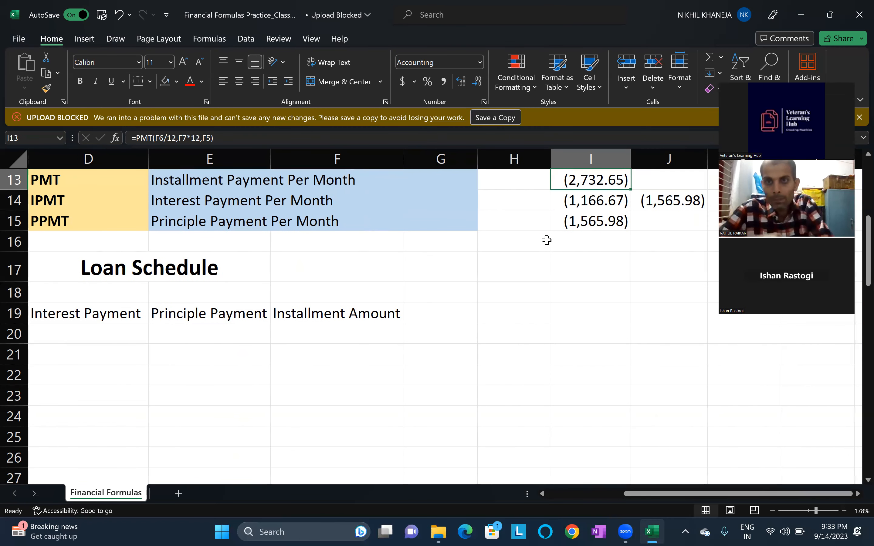
Step: Try to carry the IPMT formula from I14 over to the first interest payment cell, D20
{"action": "key", "text": "Down"}
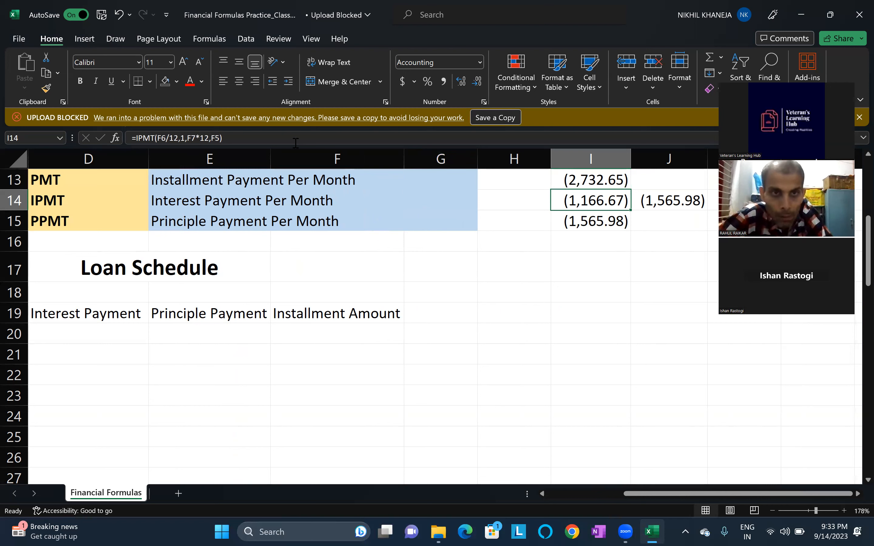
{"action": "left_click_drag", "start_coordinate": [277, 138], "coordinate": [92, 146]}
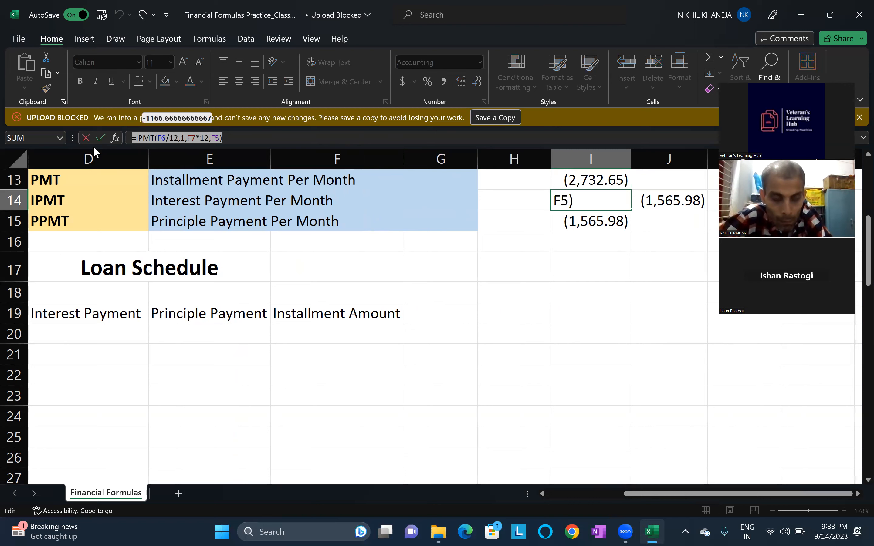
{"action": "type", "text": "="}
{"action": "left_click", "coordinate": [110, 330]}
{"action": "scroll", "coordinate": [110, 331], "scroll_direction": "left", "scroll_amount": 3}
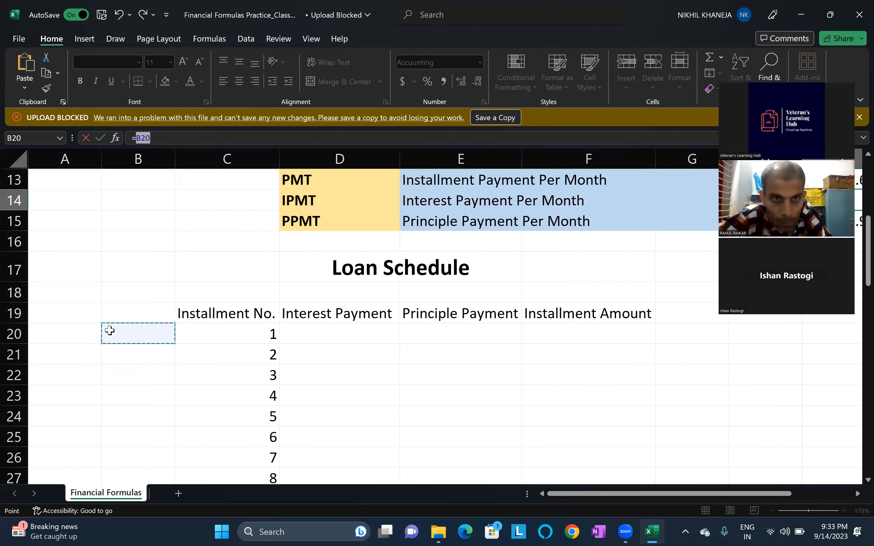
{"action": "scroll", "coordinate": [110, 330], "scroll_direction": "right", "scroll_amount": 3}
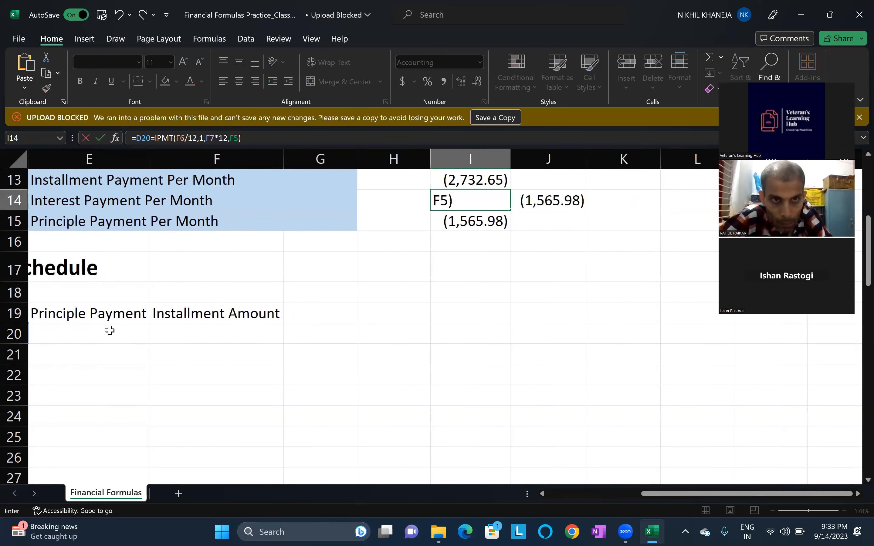
{"action": "key", "text": "Left"}
{"action": "key", "text": "Left"}
{"action": "key", "text": "Left"}
{"action": "key", "text": "Left"}
{"action": "key", "text": "Left"}
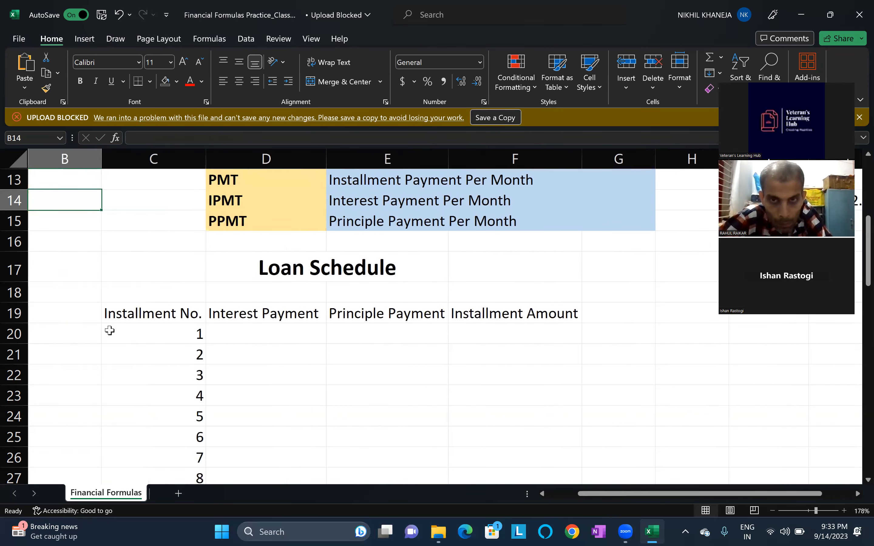
Step: Check the IPMT result in I14 and undo the last edit to its formula
{"action": "key", "text": "Right"}
{"action": "key", "text": "Right"}
{"action": "key", "text": "Right"}
{"action": "key", "text": "Right"}
{"action": "key", "text": "Right"}
{"action": "key", "text": "Right"}
{"action": "key", "text": "Right"}
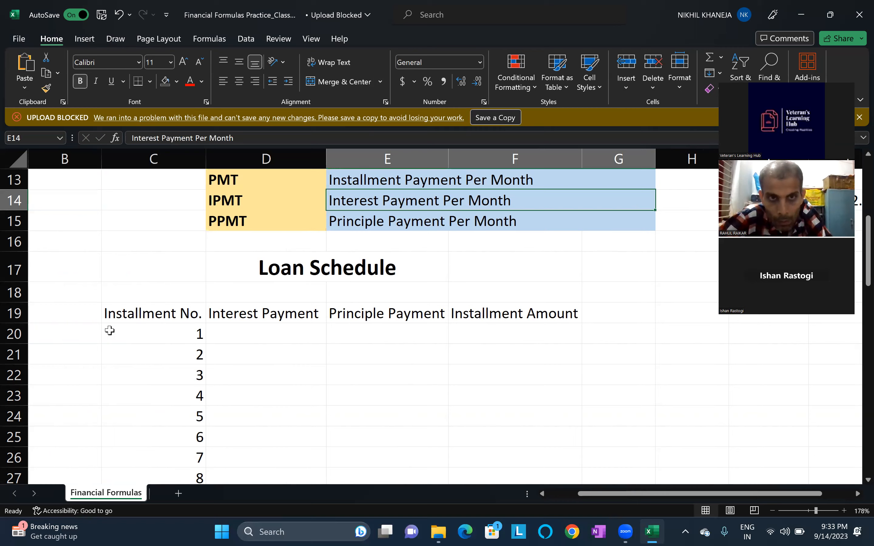
{"action": "key", "text": "Right"}
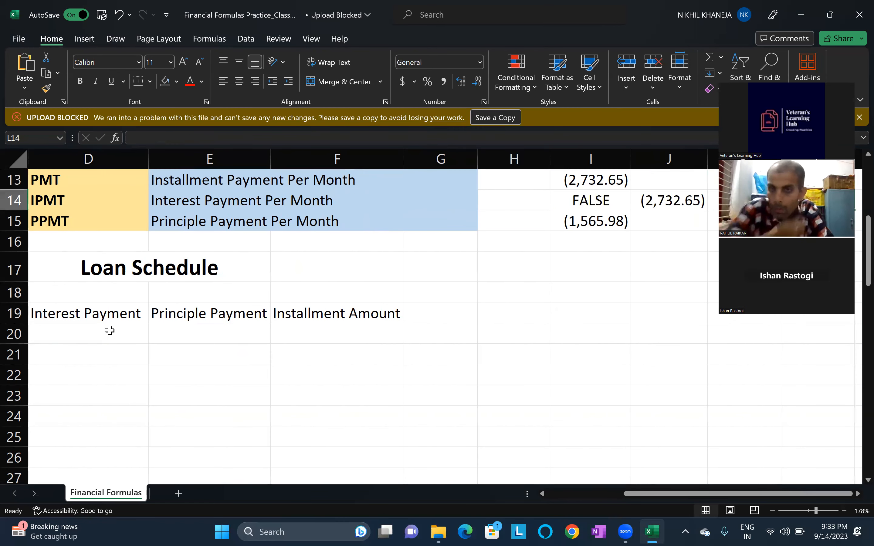
{"action": "key", "text": "ctrl+z"}
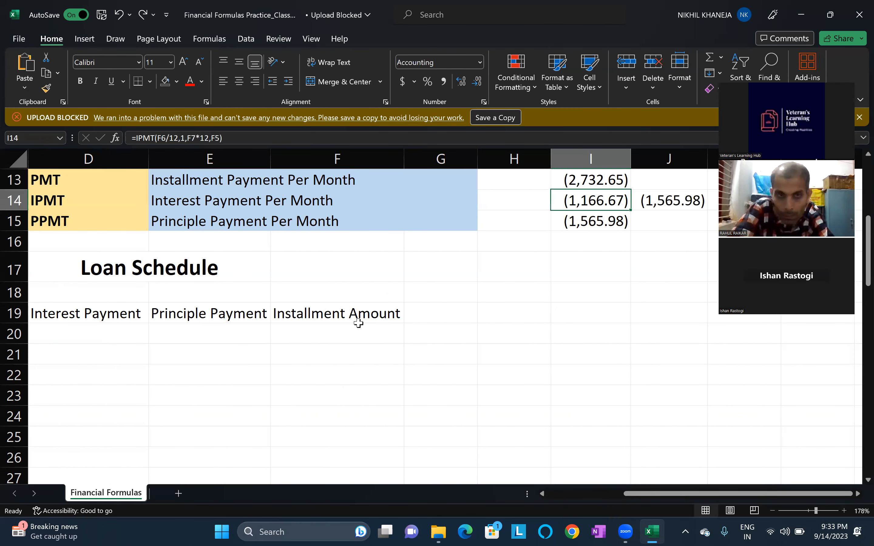
Step: Copy the formula text =IPMT(F6/12,1,F7*12,F5) from I14 into the first interest payment cell, D20
{"action": "left_click", "coordinate": [392, 289]}
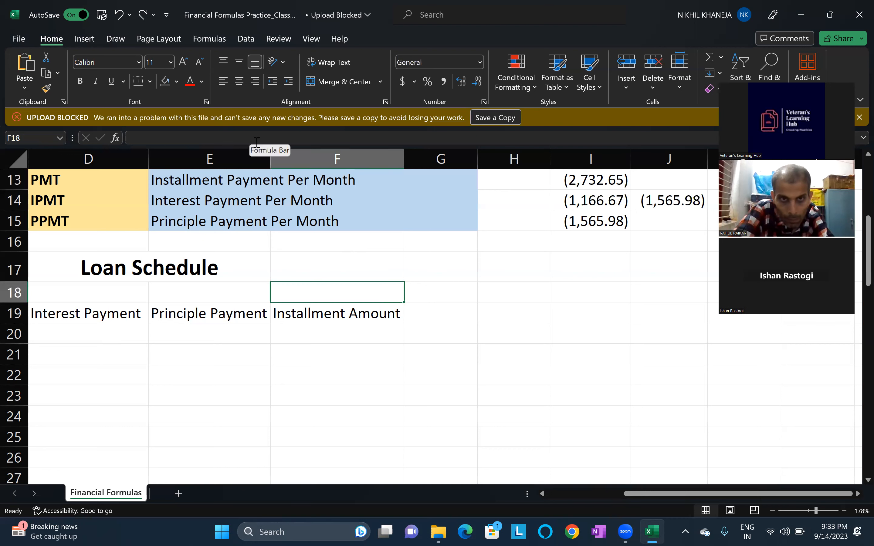
{"action": "left_click", "coordinate": [621, 204]}
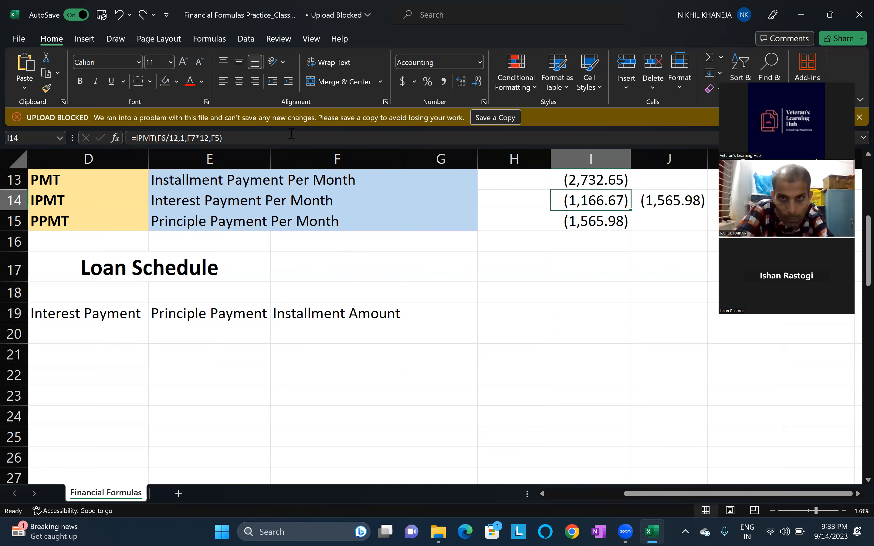
{"action": "left_click_drag", "start_coordinate": [278, 135], "coordinate": [114, 134]}
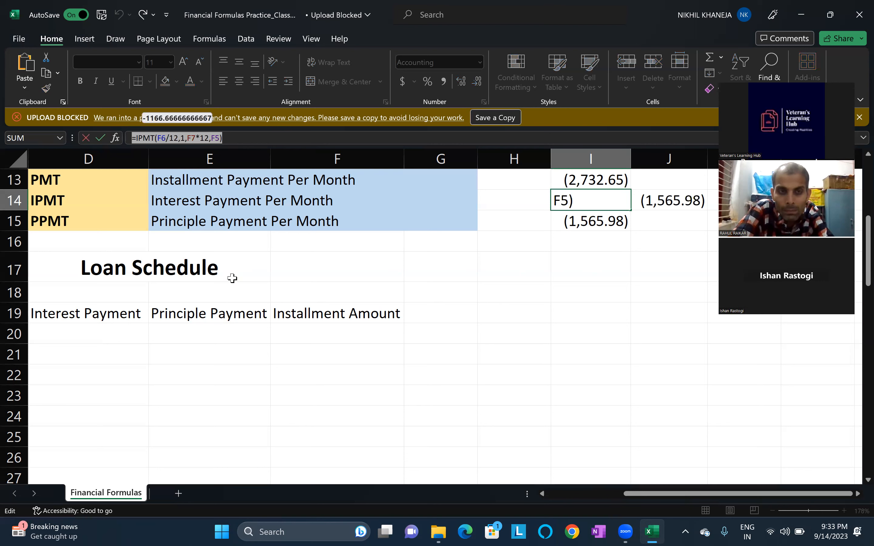
{"action": "key", "text": "Escape"}
{"action": "left_click", "coordinate": [105, 336]}
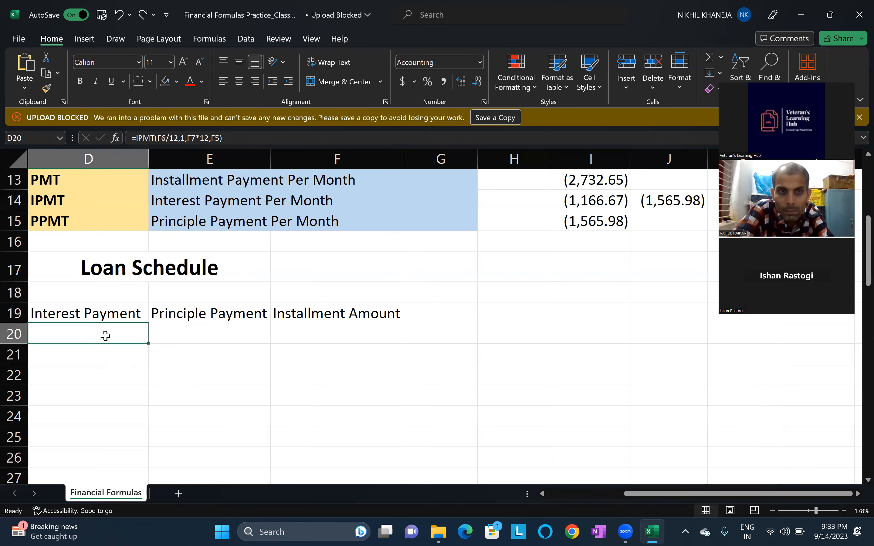
{"action": "key", "text": "ctrl+v"}
{"action": "key", "text": "Escape"}
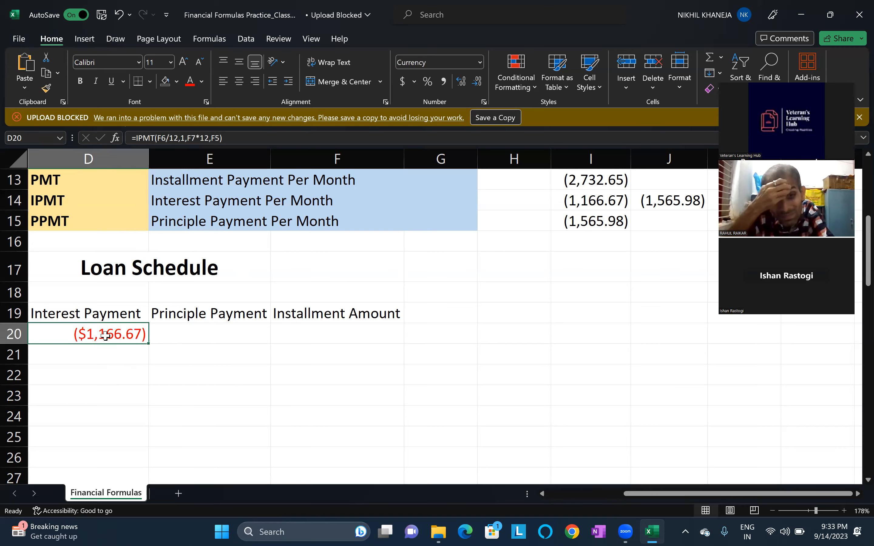
Step: Apply the comma number style to the interest payment in D20
{"action": "key", "text": "Left"}
{"action": "key", "text": "Left"}
{"action": "key", "text": "Right"}
{"action": "key", "text": "Right"}
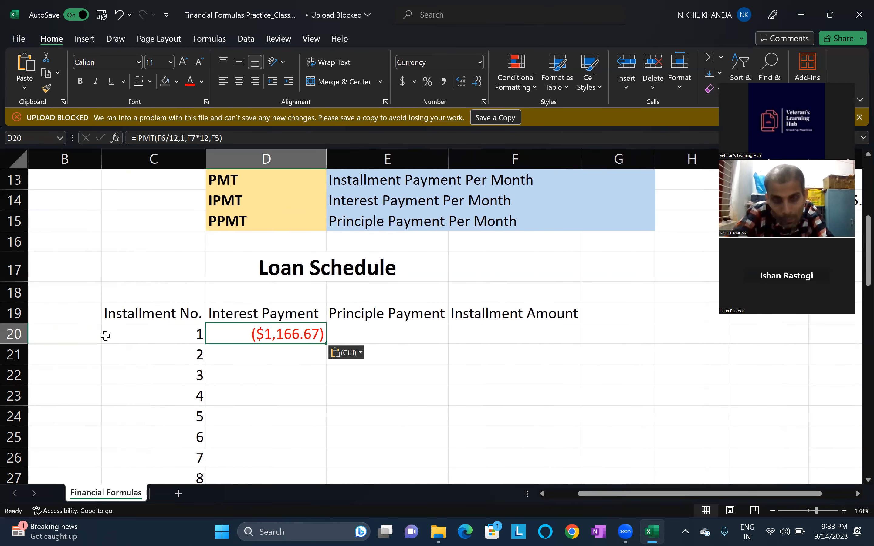
{"action": "key", "text": "Left"}
{"action": "key", "text": "Right"}
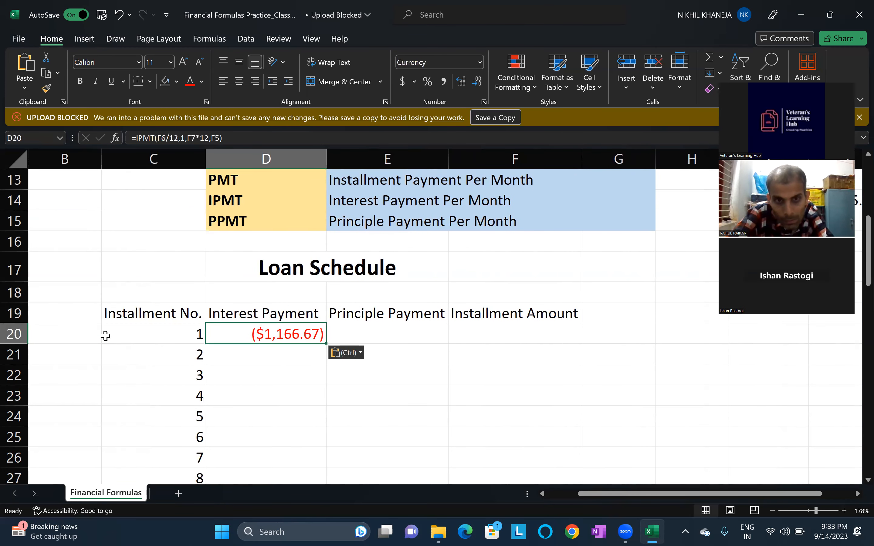
{"action": "left_click", "coordinate": [443, 83]}
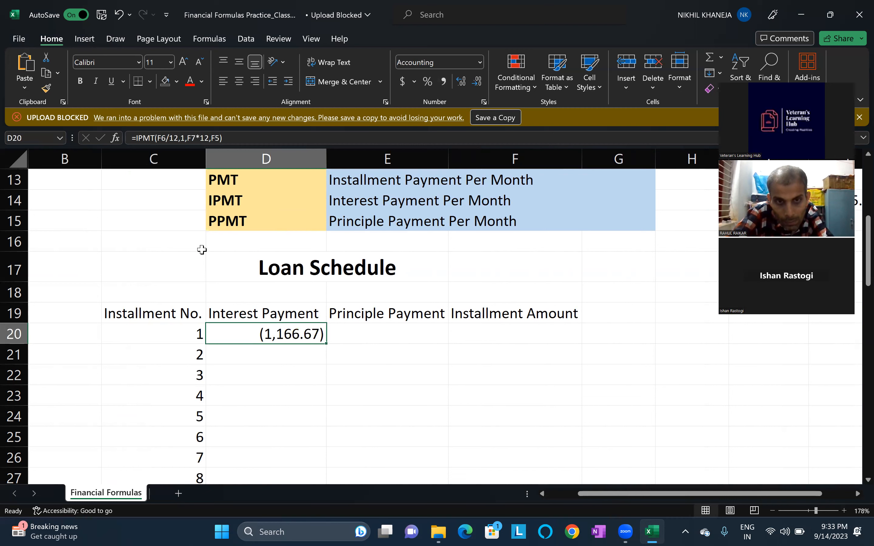
Step: Change D20 to =-IPMT(F6/12,1,F7*12,F5) and reapply the comma number style
{"action": "left_click", "coordinate": [136, 138]}
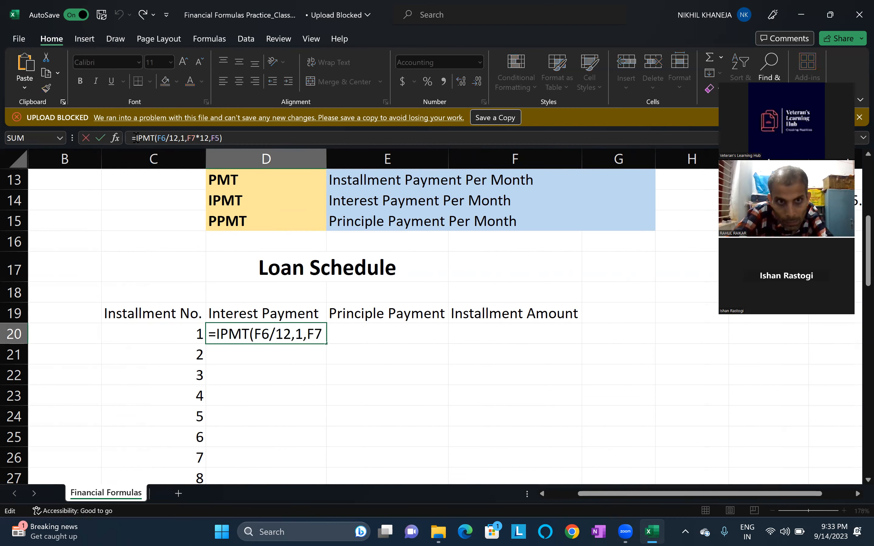
{"action": "type", "text": "-"}
{"action": "key", "text": "Return"}
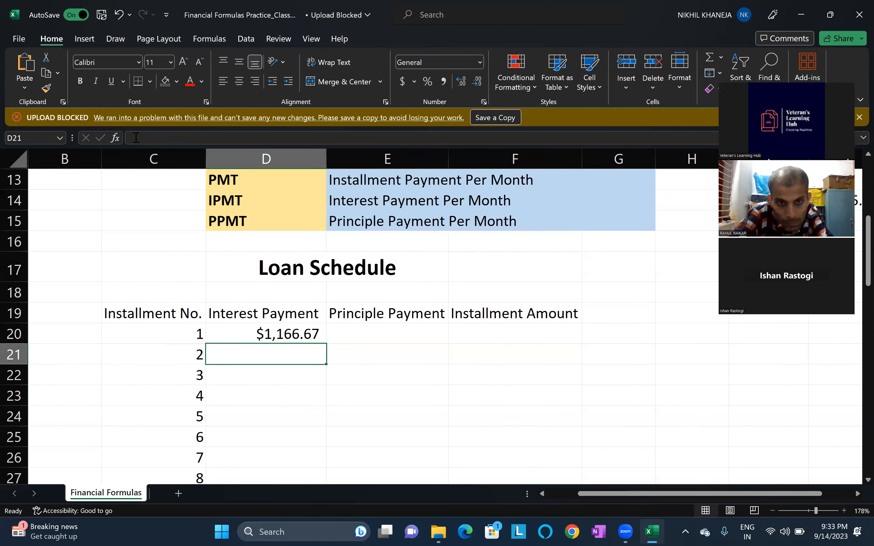
{"action": "key", "text": "Up"}
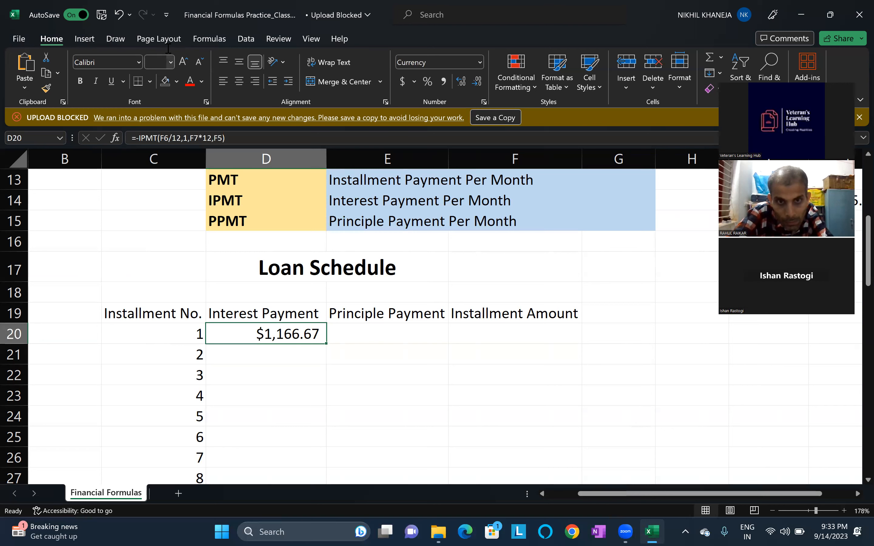
{"action": "left_click", "coordinate": [443, 82]}
Step: Copy the IPMT formula from D20 down the Interest Payment column through D67, covering installments 1 to 48
{"action": "left_click", "coordinate": [274, 355]}
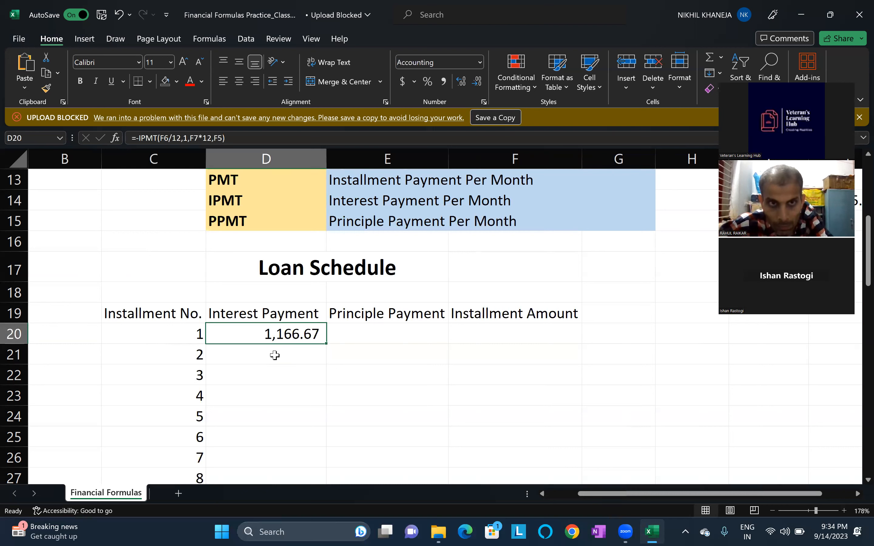
{"action": "key", "text": "F2"}
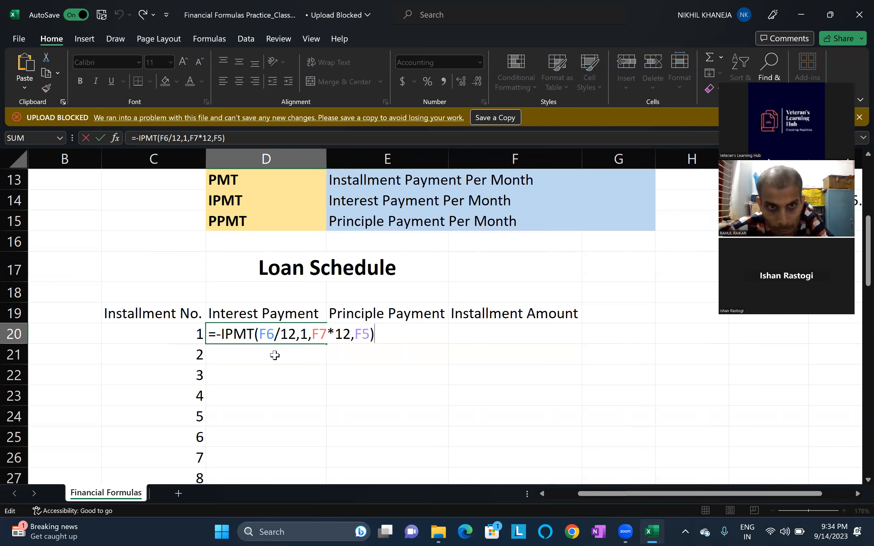
{"action": "key", "text": "Return"}
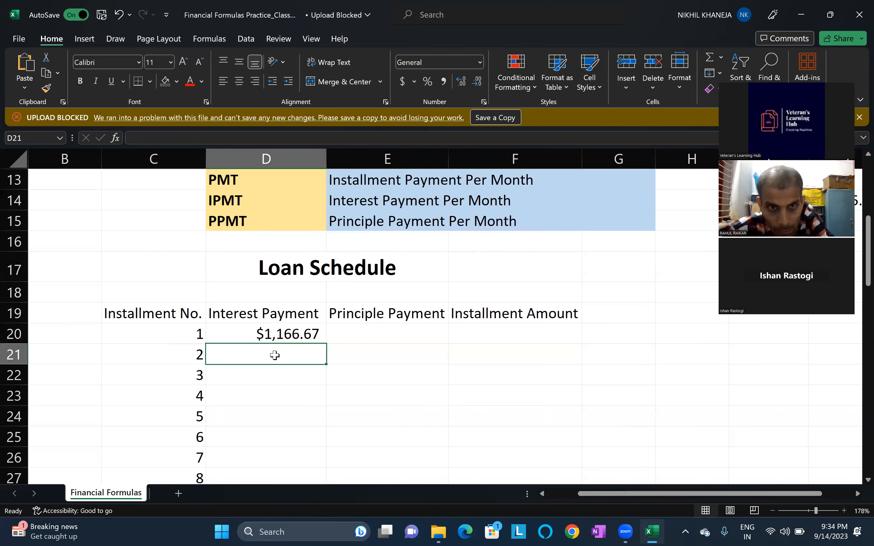
{"action": "key", "text": "Up"}
{"action": "key", "text": "ctrl+c"}
{"action": "left_click", "coordinate": [274, 356], "text": "shift"}
{"action": "left_click_drag", "start_coordinate": [274, 355], "coordinate": [327, 479]}
{"action": "key", "text": "shift+Down"}
{"action": "key", "text": "shift+Down"}
{"action": "key", "text": "shift+Down"}
{"action": "key", "text": "shift+Down"}
{"action": "key", "text": "shift+Down"}
{"action": "key", "text": "shift+Down"}
{"action": "key", "text": "shift+Down"}
{"action": "key", "text": "shift+Down"}
{"action": "key", "text": "shift+Down"}
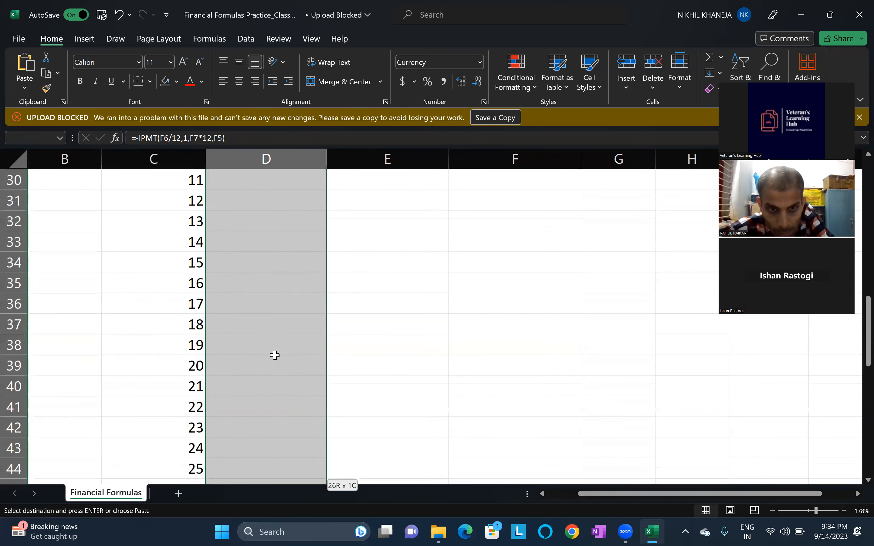
{"action": "key", "text": "shift+Down"}
{"action": "key", "text": "shift+Down"}
{"action": "key", "text": "shift+Down"}
{"action": "key", "text": "shift+Down"}
{"action": "key", "text": "shift+Down"}
{"action": "key", "text": "shift+Down"}
{"action": "key", "text": "shift+Down"}
{"action": "key", "text": "shift+Down"}
{"action": "key", "text": "shift+Down"}
{"action": "key", "text": "shift+Down"}
{"action": "key", "text": "shift+Down"}
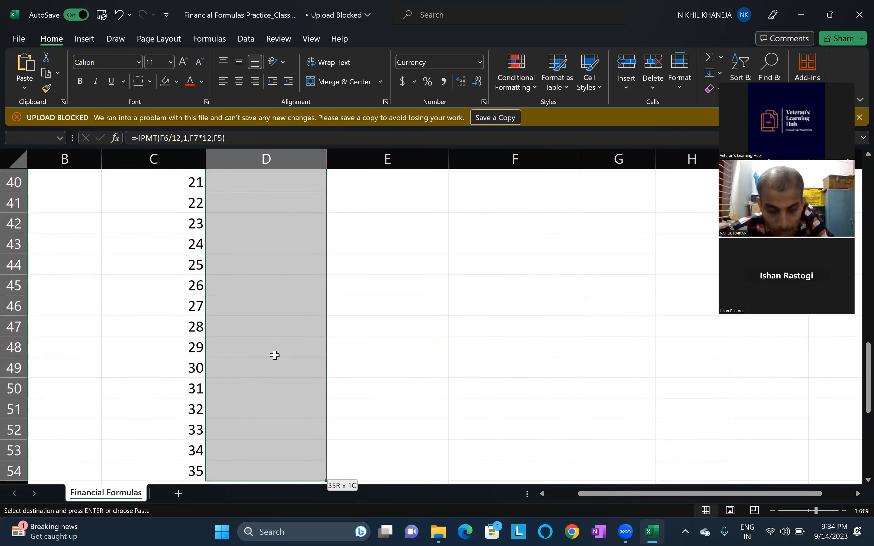
{"action": "key", "text": "shift+Down"}
{"action": "key", "text": "shift+Down"}
{"action": "key", "text": "shift+Down"}
{"action": "key", "text": "shift+Down"}
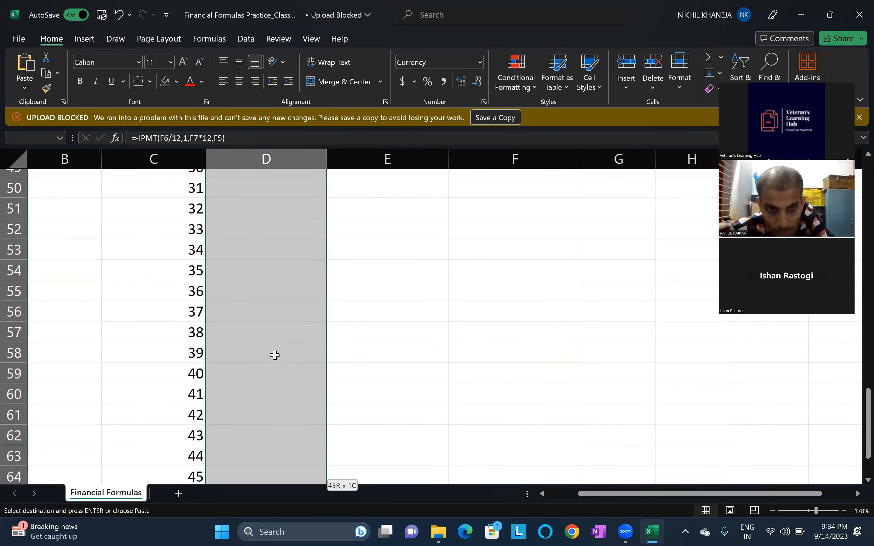
{"action": "key", "text": "shift+Down"}
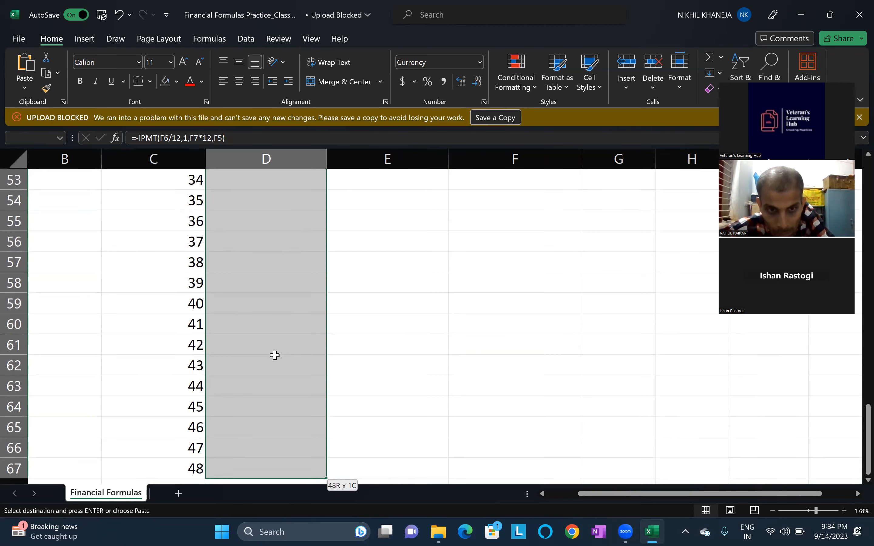
{"action": "key", "text": "Return"}
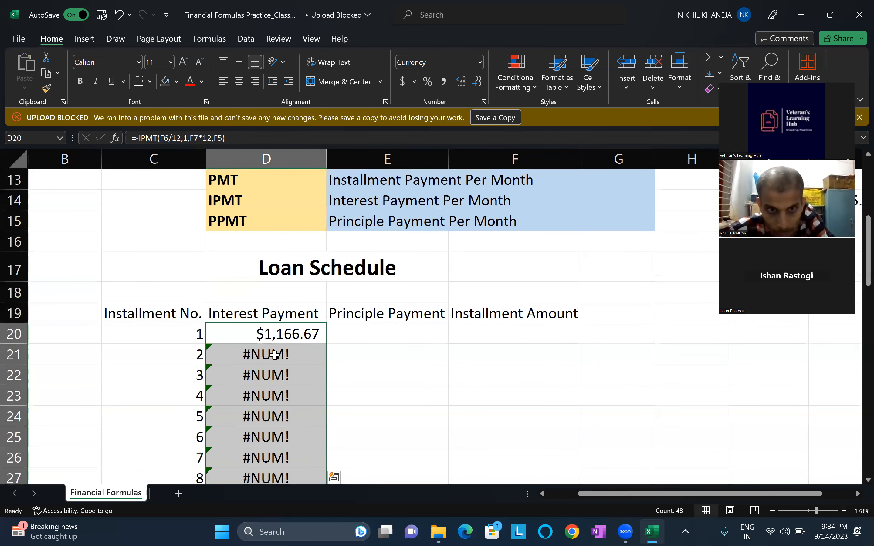
Step: Examine the formula copied into D21 and compare its references with the loan inputs in F5 to F7
{"action": "left_click", "coordinate": [274, 355]}
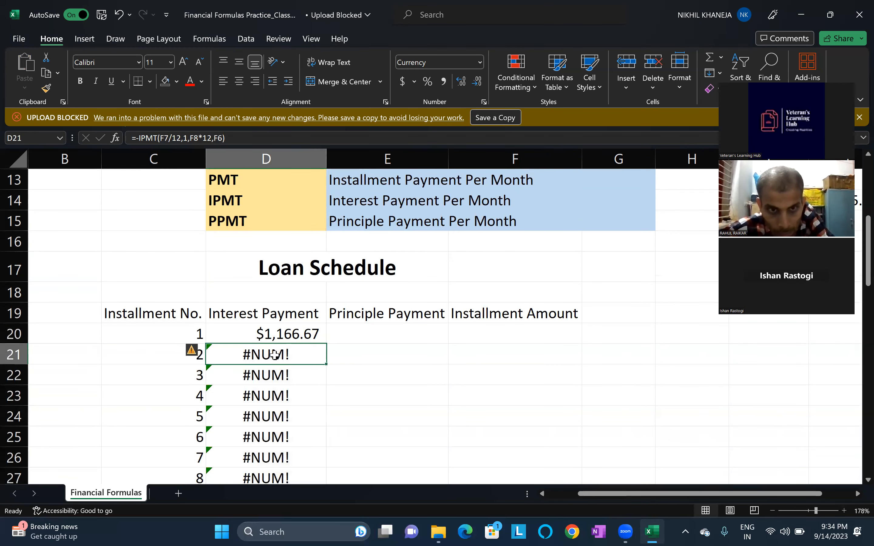
{"action": "key", "text": "Up"}
{"action": "key", "text": "Up"}
{"action": "key", "text": "Up"}
{"action": "key", "text": "Up"}
{"action": "key", "text": "Up"}
{"action": "key", "text": "Up"}
{"action": "key", "text": "Up"}
{"action": "key", "text": "Up"}
{"action": "key", "text": "Up"}
{"action": "key", "text": "Up"}
{"action": "key", "text": "Up"}
{"action": "key", "text": "Up"}
{"action": "key", "text": "Up"}
{"action": "key", "text": "Up"}
{"action": "key", "text": "Up"}
{"action": "key", "text": "Up"}
{"action": "key", "text": "Up"}
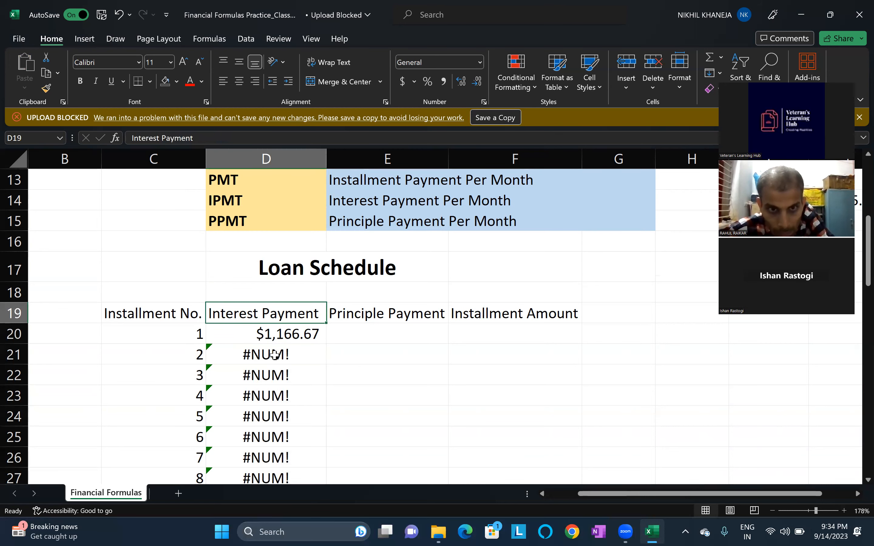
{"action": "key", "text": "Up"}
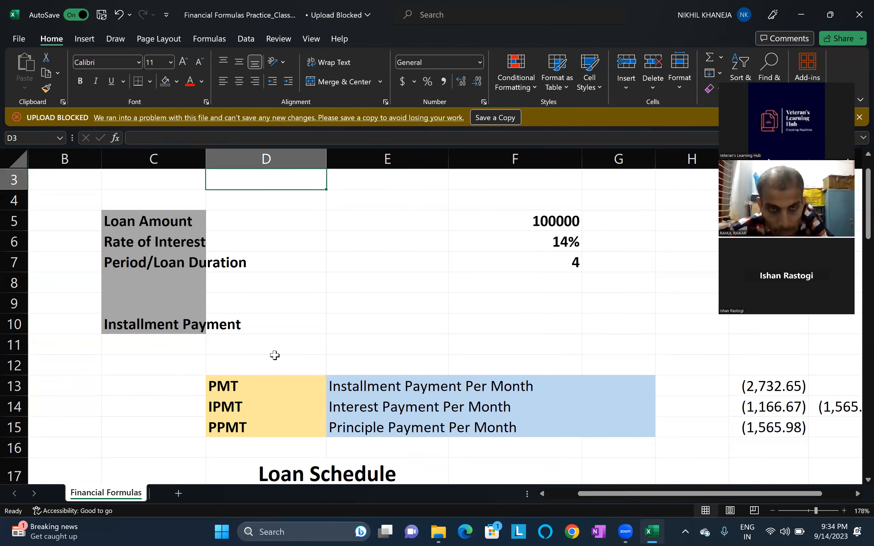
{"action": "key", "text": "Right"}
{"action": "key", "text": "Right"}
{"action": "key", "text": "Right"}
{"action": "key", "text": "Left"}
{"action": "key", "text": "Left"}
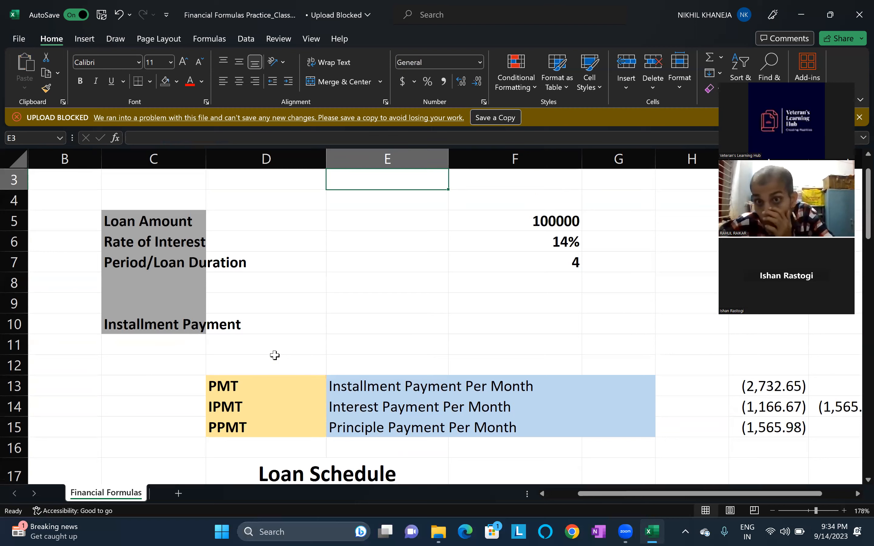
{"action": "key", "text": "Right"}
{"action": "key", "text": "Down"}
{"action": "key", "text": "Down"}
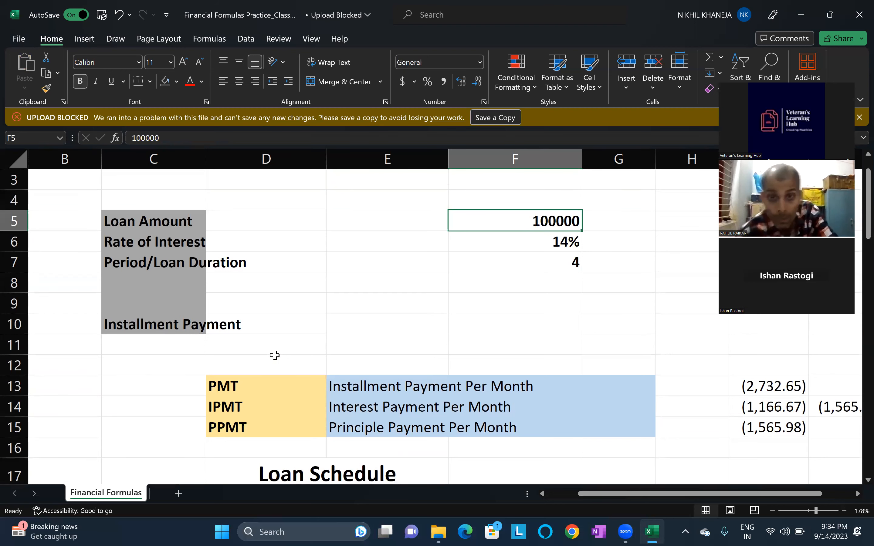
Step: Make the loan references in D20 absolute so the formula reads =-IPMT($F$6/12,1,$F$7*12,$F$5)
{"action": "key", "text": "Down"}
{"action": "key", "text": "Down"}
{"action": "key", "text": "Down"}
{"action": "key", "text": "Down"}
{"action": "key", "text": "Down"}
{"action": "key", "text": "Down"}
{"action": "key", "text": "Down"}
{"action": "key", "text": "Down"}
{"action": "key", "text": "Down"}
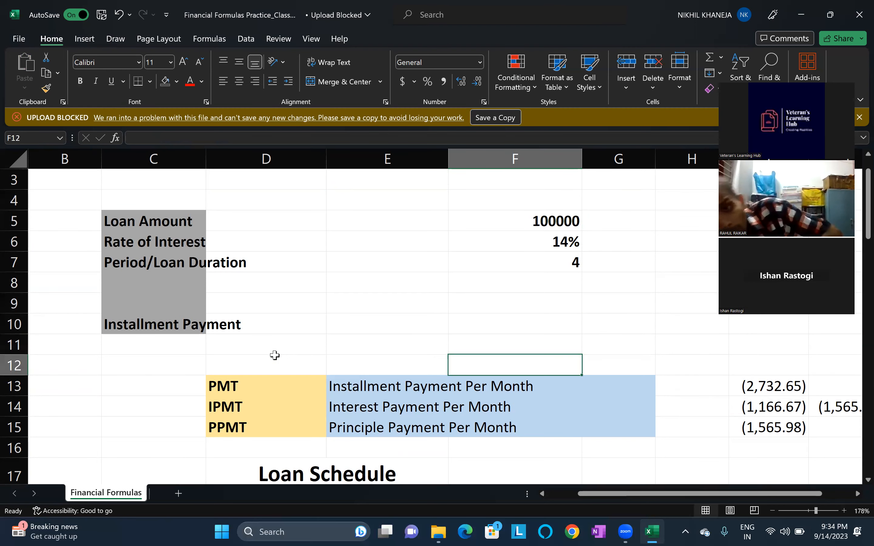
{"action": "key", "text": "Down"}
{"action": "key", "text": "Down"}
{"action": "key", "text": "Down"}
{"action": "key", "text": "Down"}
{"action": "key", "text": "Down"}
{"action": "key", "text": "Down"}
{"action": "key", "text": "Down"}
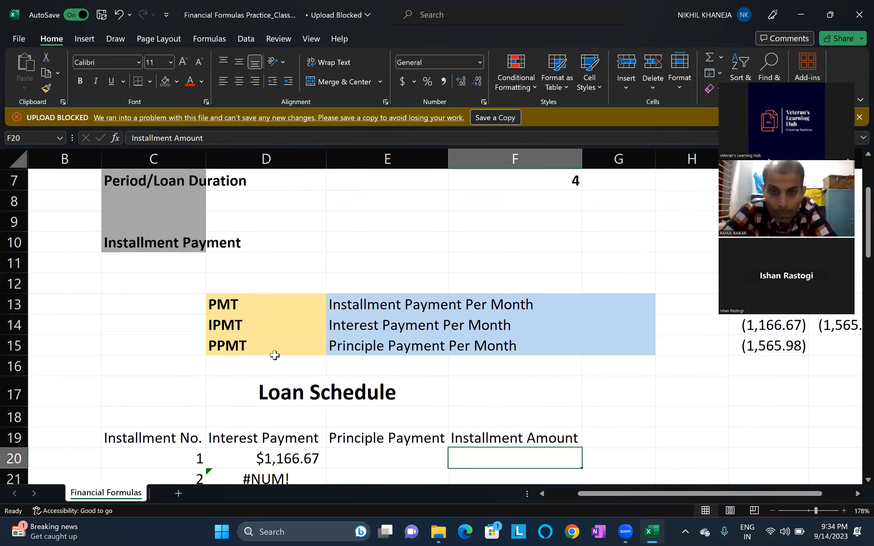
{"action": "key", "text": "Left"}
{"action": "key", "text": "Left"}
{"action": "key", "text": "Up"}
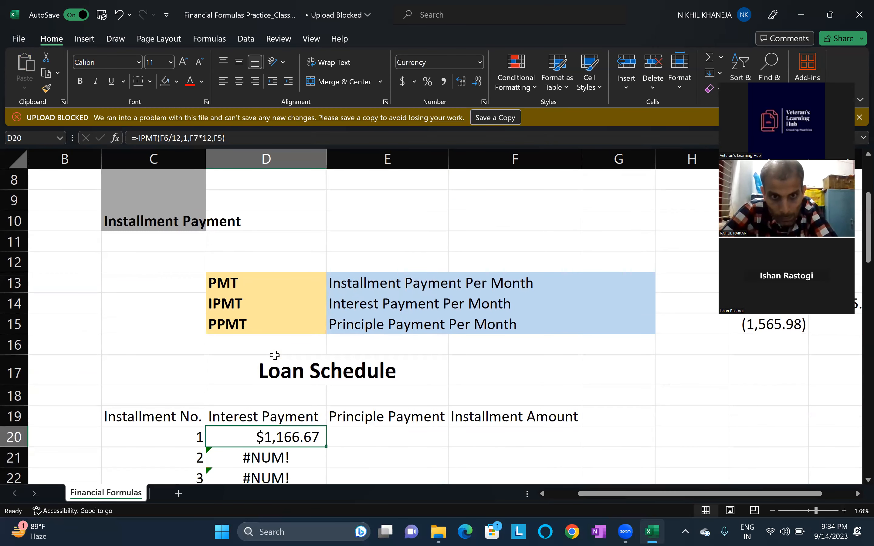
{"action": "key", "text": "F2"}
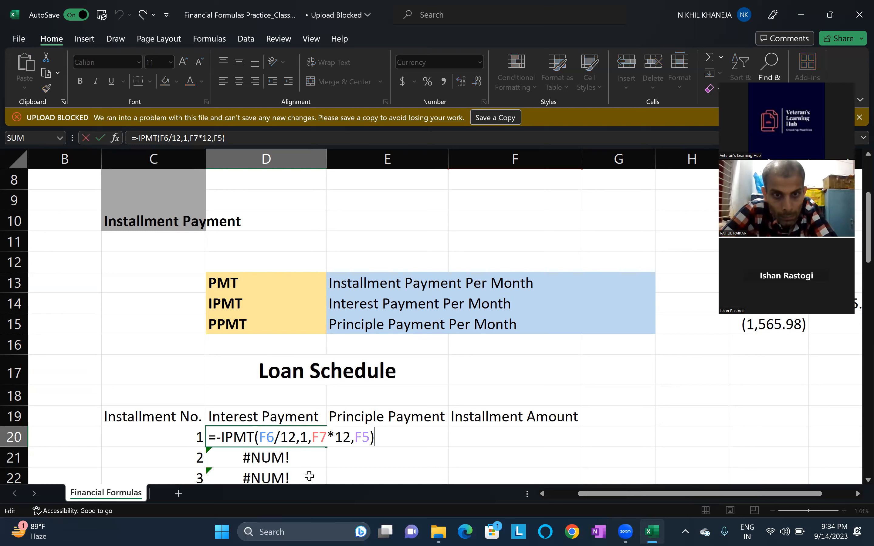
{"action": "left_click", "coordinate": [266, 438]}
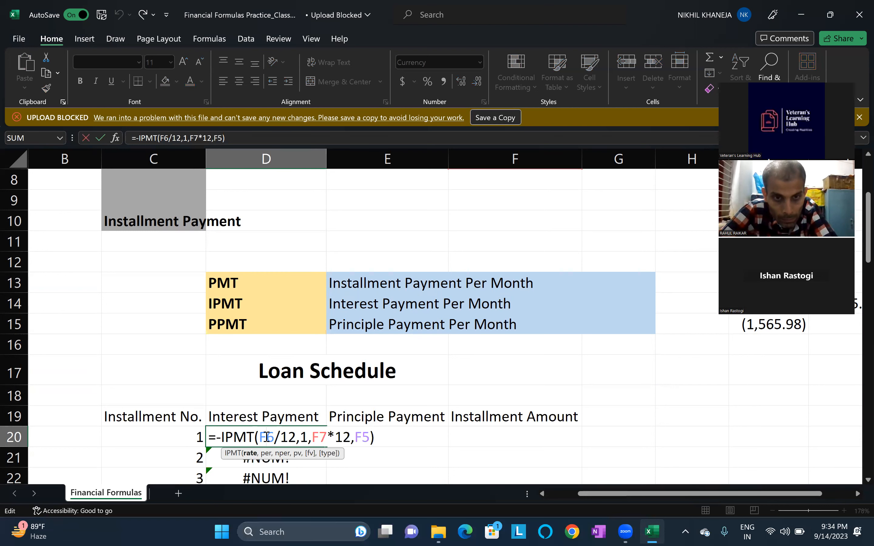
{"action": "key", "text": "F4"}
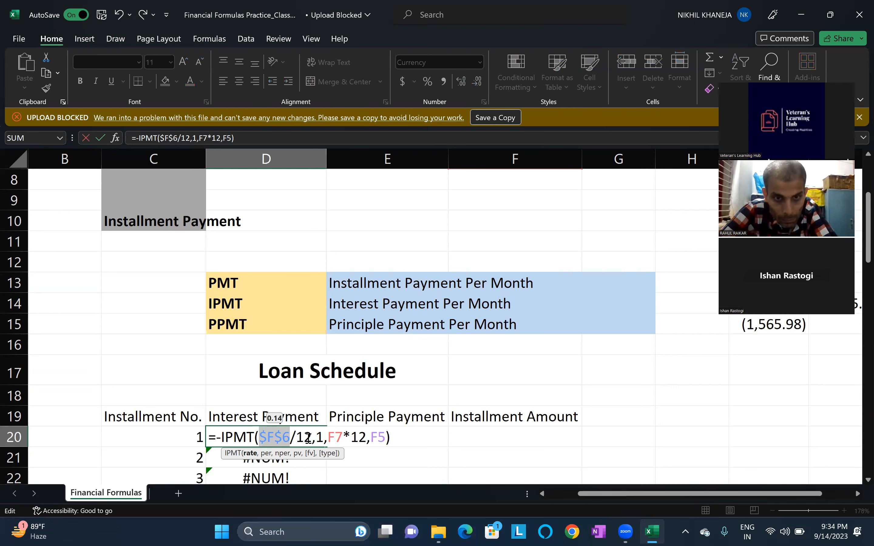
{"action": "left_click", "coordinate": [335, 438]}
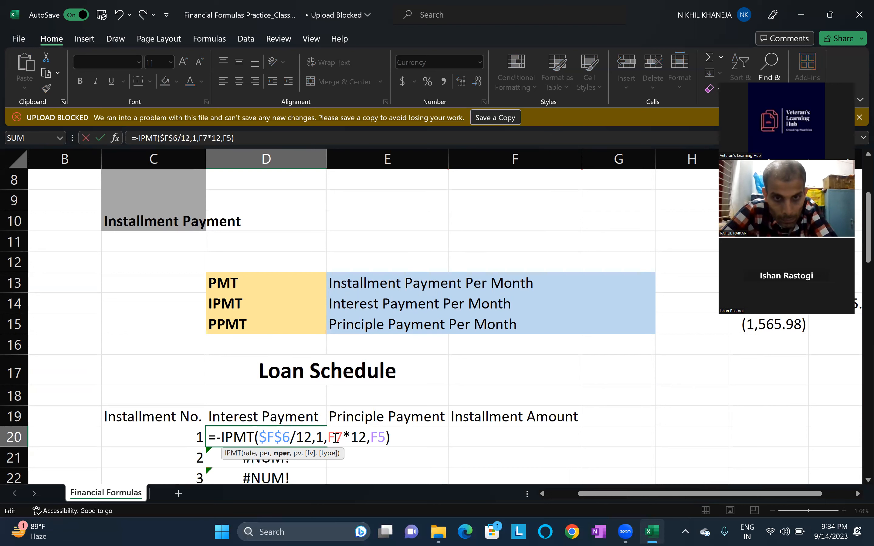
{"action": "key", "text": "F4"}
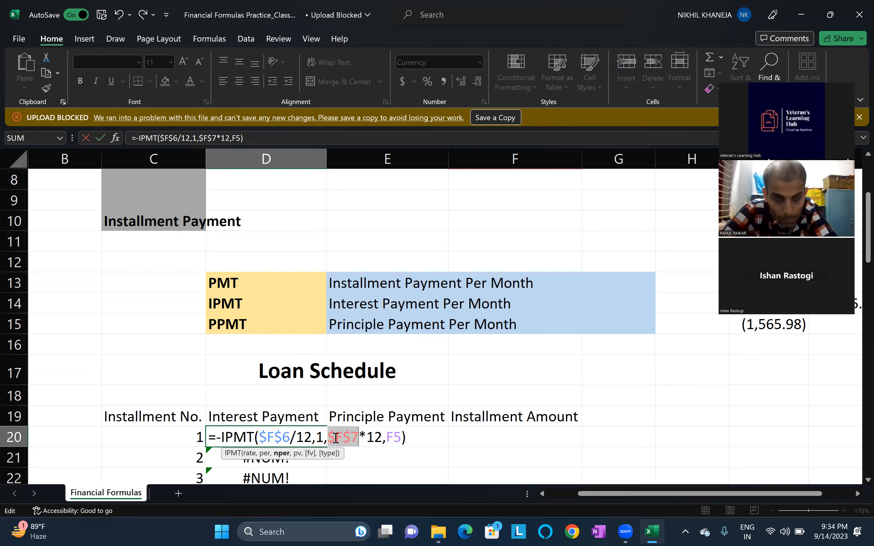
{"action": "left_click", "coordinate": [393, 436]}
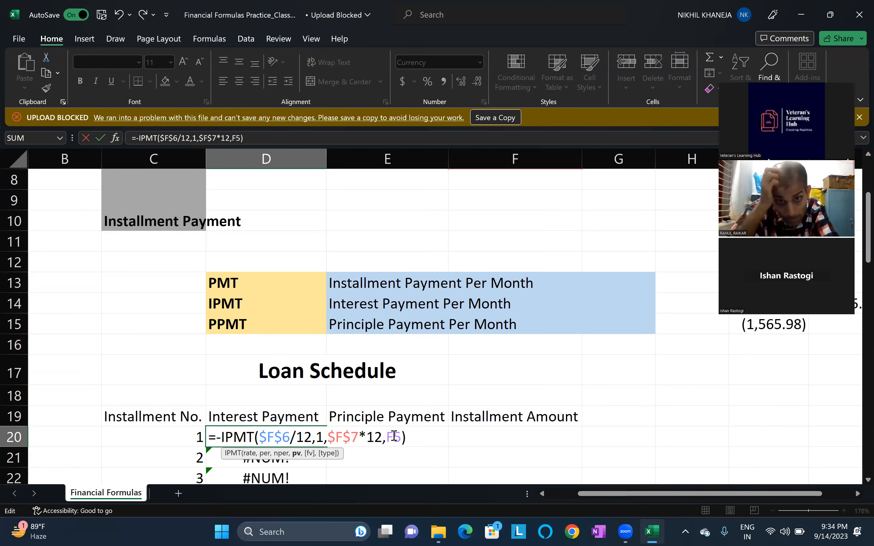
{"action": "key", "text": "F4"}
{"action": "key", "text": "Return"}
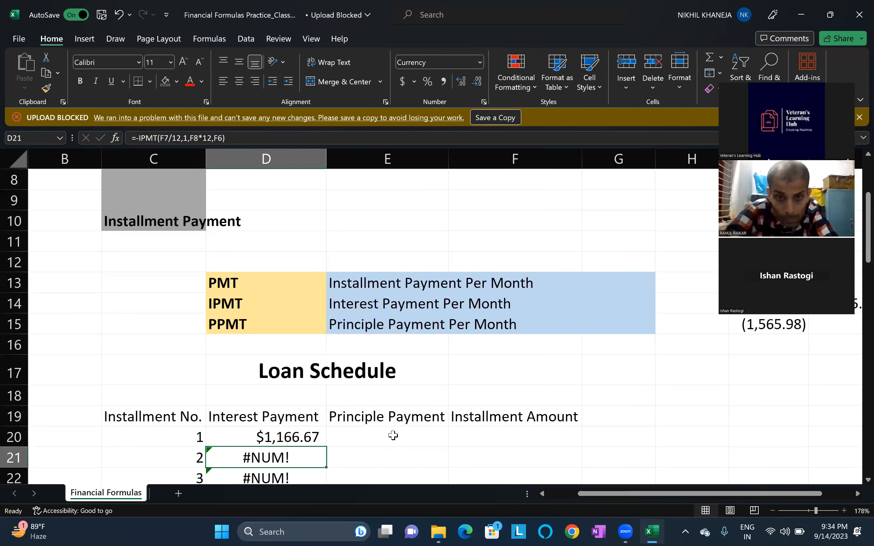
Step: Copy the D20 formula with its absolute references over the Interest Payment column down to D67, installment 48
{"action": "key", "text": "Up"}
{"action": "key", "text": "ctrl+c"}
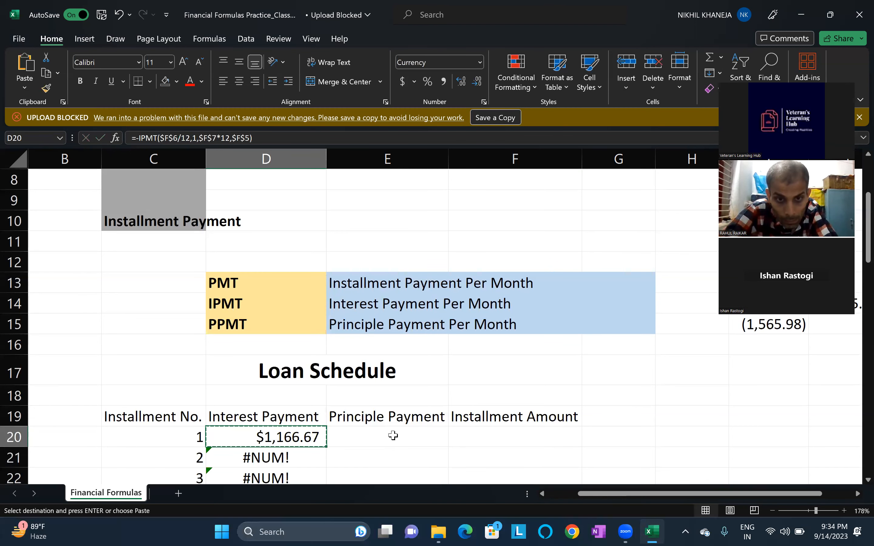
{"action": "key", "text": "shift+Down"}
{"action": "key", "text": "shift+Down"}
{"action": "key", "text": "shift+Down"}
{"action": "key", "text": "shift+Down"}
{"action": "key", "text": "shift+Down"}
{"action": "key", "text": "shift+Down"}
{"action": "key", "text": "shift+Down"}
{"action": "key", "text": "shift+Down"}
{"action": "key", "text": "shift+Down"}
{"action": "key", "text": "shift+Down"}
{"action": "key", "text": "shift+Down"}
{"action": "key", "text": "shift+Down"}
{"action": "key", "text": "shift+Down"}
{"action": "key", "text": "shift+Down"}
{"action": "key", "text": "shift+Down"}
{"action": "key", "text": "shift+Down"}
{"action": "key", "text": "shift+Down"}
{"action": "key", "text": "shift+Down"}
{"action": "key", "text": "shift+Down"}
{"action": "key", "text": "shift+Down"}
{"action": "key", "text": "shift+Down"}
{"action": "key", "text": "shift+Down"}
{"action": "key", "text": "shift+Down"}
{"action": "key", "text": "shift+Down"}
{"action": "key", "text": "shift+Down"}
{"action": "key", "text": "shift+Down"}
{"action": "key", "text": "shift+Down"}
{"action": "key", "text": "shift+Down"}
{"action": "key", "text": "shift+Down"}
{"action": "key", "text": "shift+Down"}
{"action": "key", "text": "shift+Down"}
{"action": "key", "text": "shift+Down"}
{"action": "key", "text": "shift+Down"}
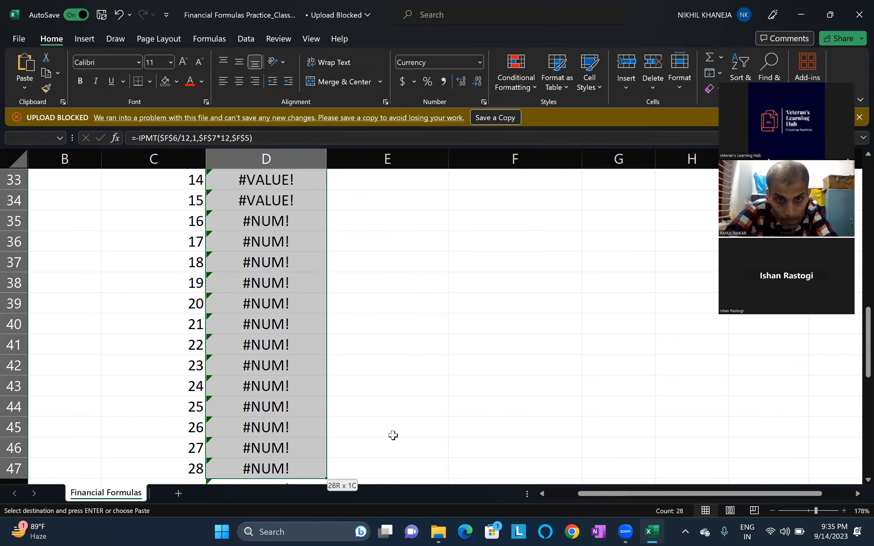
{"action": "key", "text": "shift+Up"}
{"action": "key", "text": "shift+Up"}
{"action": "key", "text": "shift+Up"}
{"action": "key", "text": "ctrl+v"}
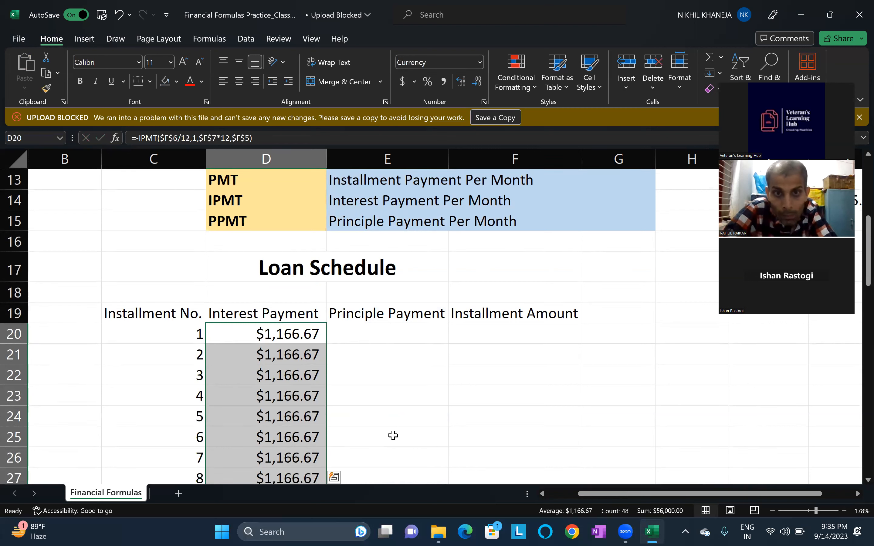
Step: Replace the fixed period 1 in D20 with the installment number cell, giving =-IPMT($F$6/12,C20,$F$7*12,$F$5)
{"action": "key", "text": "Up"}
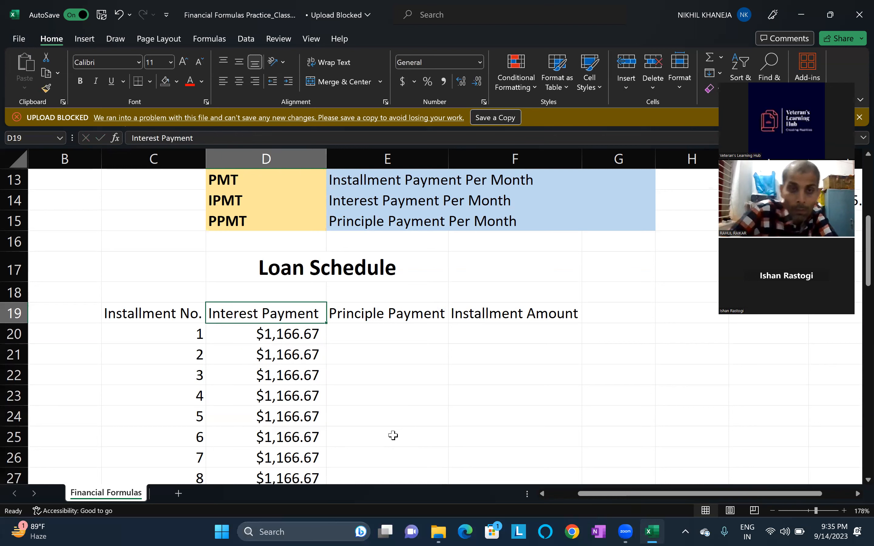
{"action": "key", "text": "Down"}
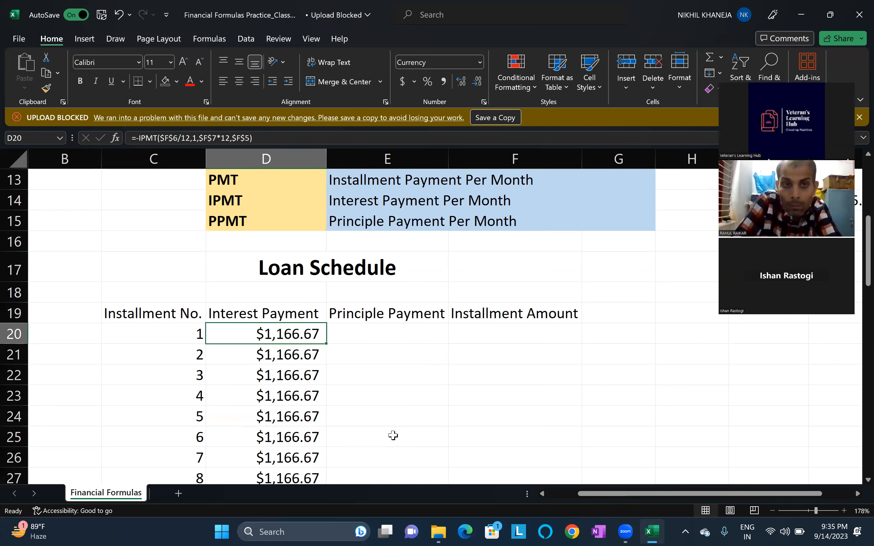
{"action": "key", "text": "F2"}
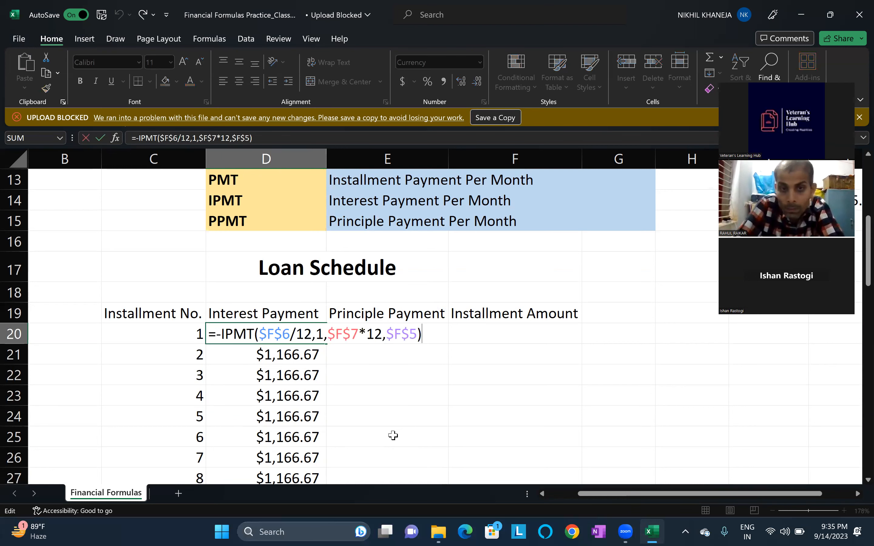
{"action": "left_click", "coordinate": [321, 336]}
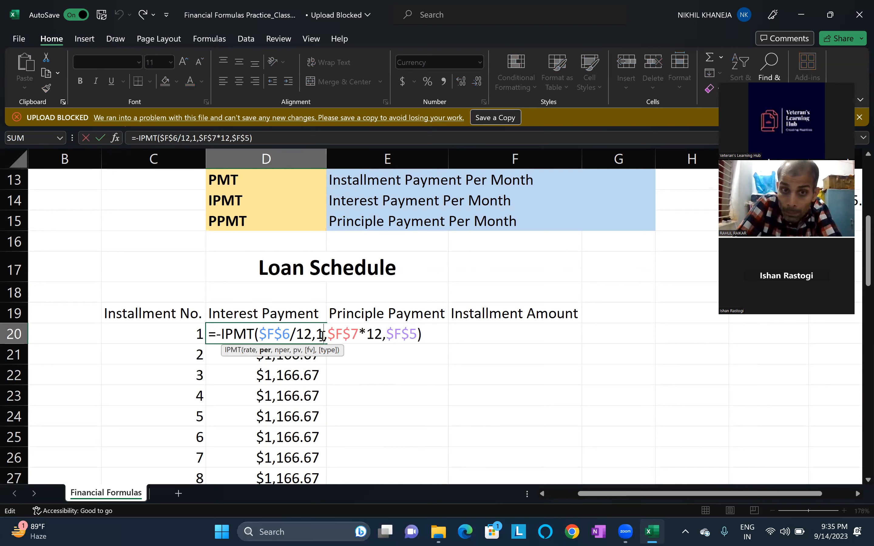
{"action": "key", "text": "BackSpace"}
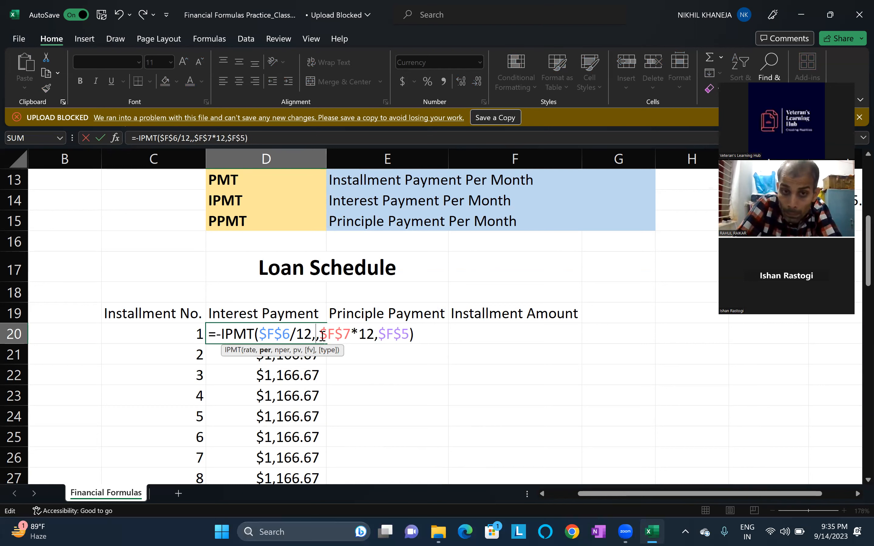
{"action": "left_click", "coordinate": [198, 333]}
{"action": "key", "text": "Return"}
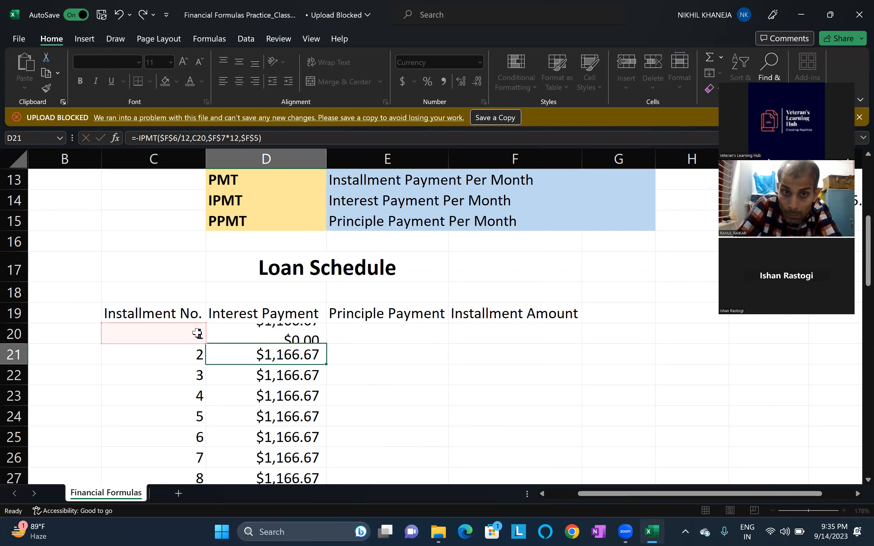
Step: Copy the D20 interest formula with its C20 installment reference down the Interest Payment column to D67
{"action": "key", "text": "Up"}
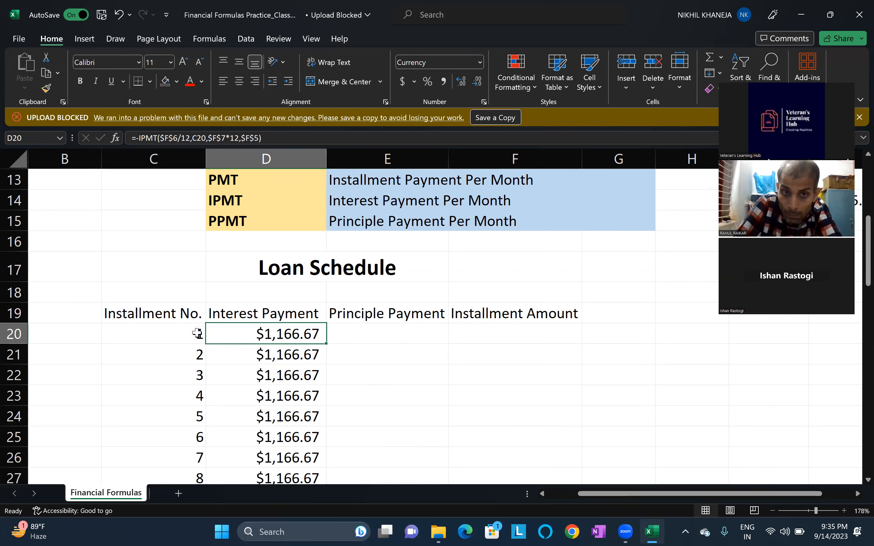
{"action": "key", "text": "F2"}
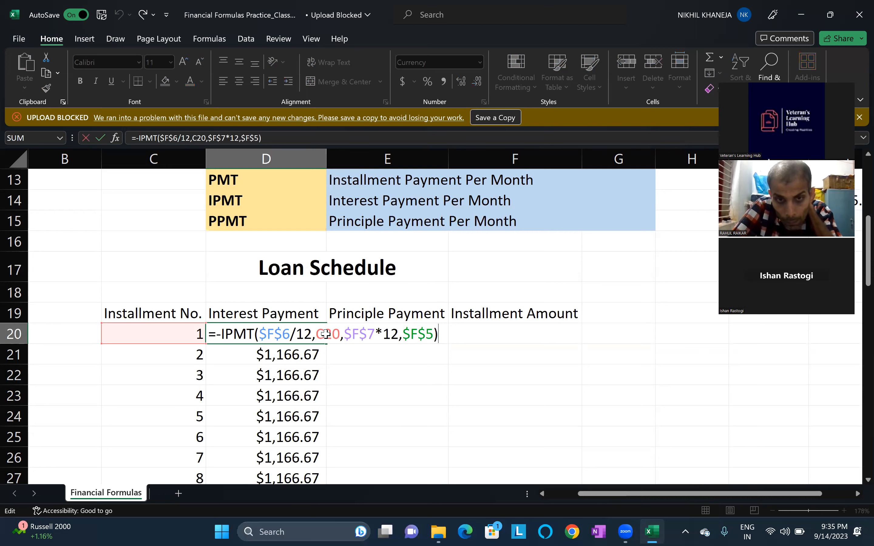
{"action": "key", "text": "Return"}
{"action": "key", "text": "Up"}
{"action": "key", "text": "ctrl+c"}
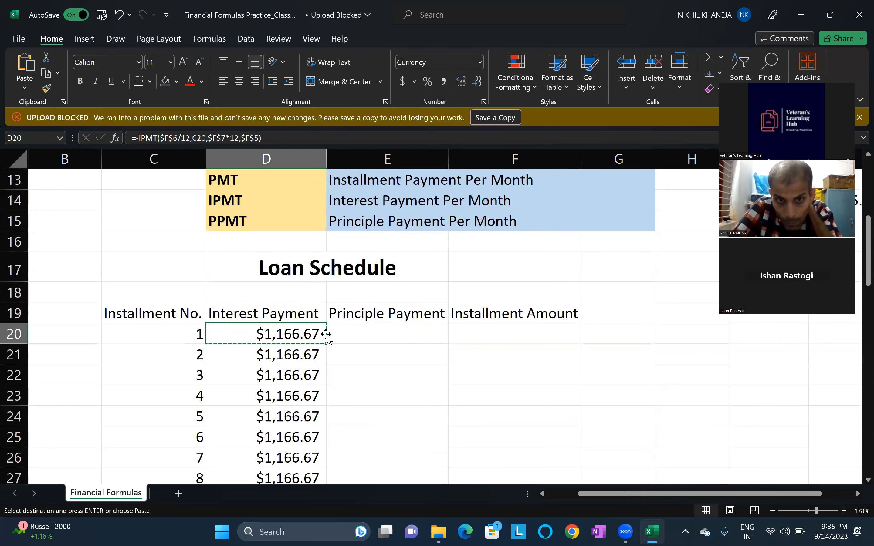
{"action": "key", "text": "shift+Down"}
{"action": "key", "text": "shift+Down"}
{"action": "key", "text": "shift+Down"}
{"action": "key", "text": "shift+Down"}
{"action": "key", "text": "shift+Down"}
{"action": "key", "text": "shift+Down"}
{"action": "key", "text": "shift+Down"}
{"action": "key", "text": "shift+Down"}
{"action": "key", "text": "shift+Down"}
{"action": "key", "text": "shift+Down"}
{"action": "key", "text": "shift+Down"}
{"action": "key", "text": "shift+Down"}
{"action": "key", "text": "shift+Down"}
{"action": "key", "text": "shift+Down"}
{"action": "key", "text": "shift+Down"}
{"action": "key", "text": "shift+Down"}
{"action": "key", "text": "shift+Down"}
{"action": "key", "text": "shift+Down"}
{"action": "key", "text": "shift+Down"}
{"action": "key", "text": "shift+Down"}
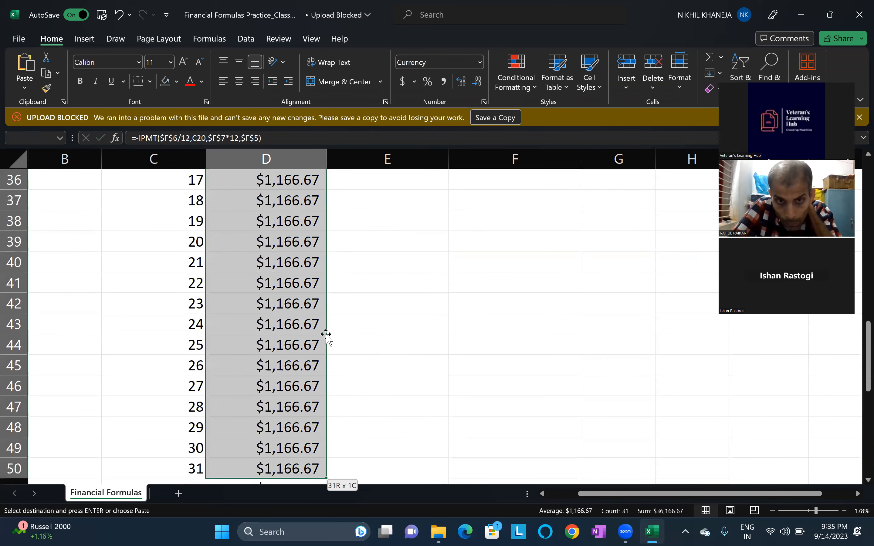
{"action": "key", "text": "shift+Down"}
{"action": "key", "text": "shift+Down"}
{"action": "key", "text": "shift+Down"}
{"action": "key", "text": "shift+Down"}
{"action": "key", "text": "shift+Down"}
{"action": "key", "text": "shift+Up"}
{"action": "key", "text": "shift+Up"}
{"action": "key", "text": "shift+Up"}
{"action": "key", "text": "shift+Up"}
{"action": "key", "text": "shift+Up"}
{"action": "key", "text": "ctrl+v"}
{"action": "key", "text": "Return"}
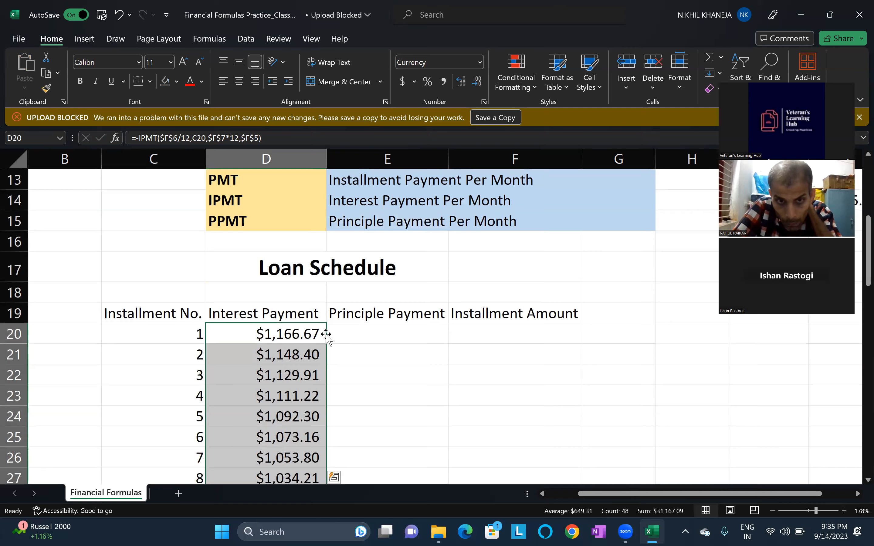
Step: Examine the Interest Payment values from installment 1 down to installment 48 and return to the Principle Payment header in E19
{"action": "key", "text": "Down"}
{"action": "key", "text": "Down"}
{"action": "key", "text": "Down"}
{"action": "key", "text": "Down"}
{"action": "key", "text": "Down"}
{"action": "key", "text": "Down"}
{"action": "key", "text": "Down"}
{"action": "key", "text": "Down"}
{"action": "key", "text": "Down"}
{"action": "key", "text": "Down"}
{"action": "key", "text": "Down"}
{"action": "key", "text": "Down"}
{"action": "key", "text": "Down"}
{"action": "key", "text": "Down"}
{"action": "key", "text": "Down"}
{"action": "key", "text": "Down"}
{"action": "key", "text": "Down"}
{"action": "key", "text": "Down"}
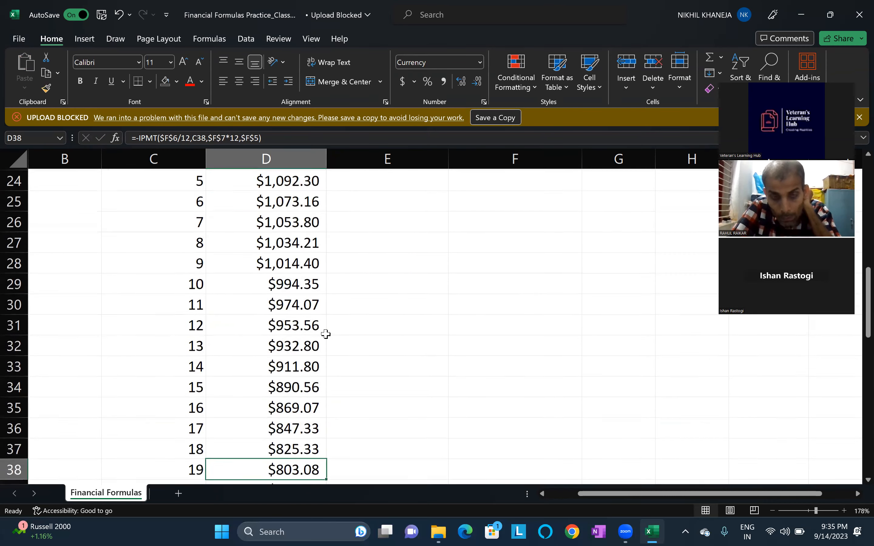
{"action": "key", "text": "Down"}
{"action": "key", "text": "Down"}
{"action": "key", "text": "Down"}
{"action": "key", "text": "Down"}
{"action": "key", "text": "Down"}
{"action": "key", "text": "Down"}
{"action": "key", "text": "Down"}
{"action": "key", "text": "Down"}
{"action": "key", "text": "Down"}
{"action": "key", "text": "Down"}
{"action": "key", "text": "Down"}
{"action": "key", "text": "Down"}
{"action": "key", "text": "Down"}
{"action": "key", "text": "Down"}
{"action": "key", "text": "Down"}
{"action": "key", "text": "Down"}
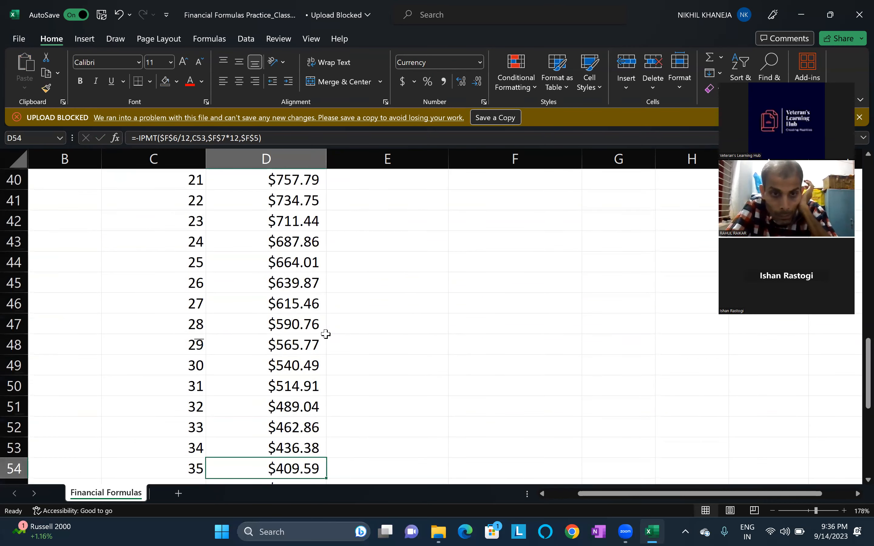
{"action": "key", "text": "Down"}
{"action": "key", "text": "Down"}
{"action": "key", "text": "Down"}
{"action": "key", "text": "Down"}
{"action": "key", "text": "Down"}
{"action": "key", "text": "Down"}
{"action": "key", "text": "Down"}
{"action": "key", "text": "Down"}
{"action": "key", "text": "Down"}
{"action": "key", "text": "Down"}
{"action": "key", "text": "Down"}
{"action": "key", "text": "Down"}
{"action": "key", "text": "Down"}
{"action": "key", "text": "Down"}
{"action": "key", "text": "Down"}
{"action": "key", "text": "Down"}
{"action": "key", "text": "Down"}
{"action": "key", "text": "Down"}
{"action": "key", "text": "Down"}
{"action": "key", "text": "Down"}
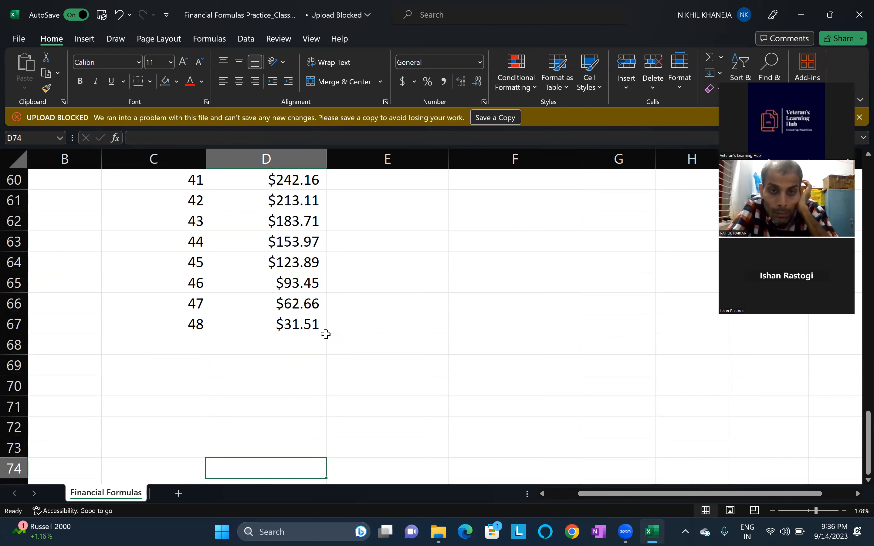
{"action": "key", "text": "Right"}
{"action": "key", "text": "Up"}
{"action": "key", "text": "Up"}
{"action": "key", "text": "Up"}
{"action": "key", "text": "Up"}
{"action": "key", "text": "Up"}
{"action": "key", "text": "Up"}
{"action": "key", "text": "Up"}
{"action": "key", "text": "Up"}
{"action": "key", "text": "Up"}
{"action": "key", "text": "Up"}
{"action": "key", "text": "Up"}
{"action": "key", "text": "Up"}
{"action": "key", "text": "Up"}
{"action": "key", "text": "Up"}
{"action": "key", "text": "Up"}
{"action": "key", "text": "Up"}
{"action": "key", "text": "Up"}
{"action": "key", "text": "Up"}
{"action": "key", "text": "Up"}
{"action": "key", "text": "Up"}
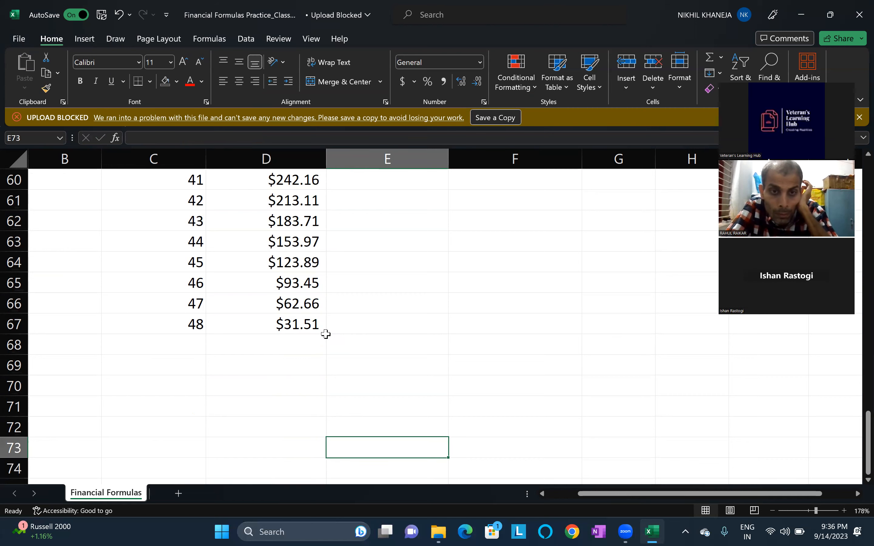
{"action": "key", "text": "Up"}
{"action": "key", "text": "Up"}
{"action": "key", "text": "Up"}
{"action": "key", "text": "Up"}
{"action": "key", "text": "Up"}
{"action": "key", "text": "Up"}
{"action": "key", "text": "Up"}
{"action": "key", "text": "Up"}
{"action": "key", "text": "Up"}
{"action": "key", "text": "Up"}
{"action": "key", "text": "Up"}
{"action": "key", "text": "Up"}
{"action": "key", "text": "Up"}
{"action": "key", "text": "Up"}
{"action": "key", "text": "Up"}
{"action": "key", "text": "Up"}
{"action": "key", "text": "Up"}
{"action": "key", "text": "Up"}
{"action": "key", "text": "Up"}
{"action": "key", "text": "Up"}
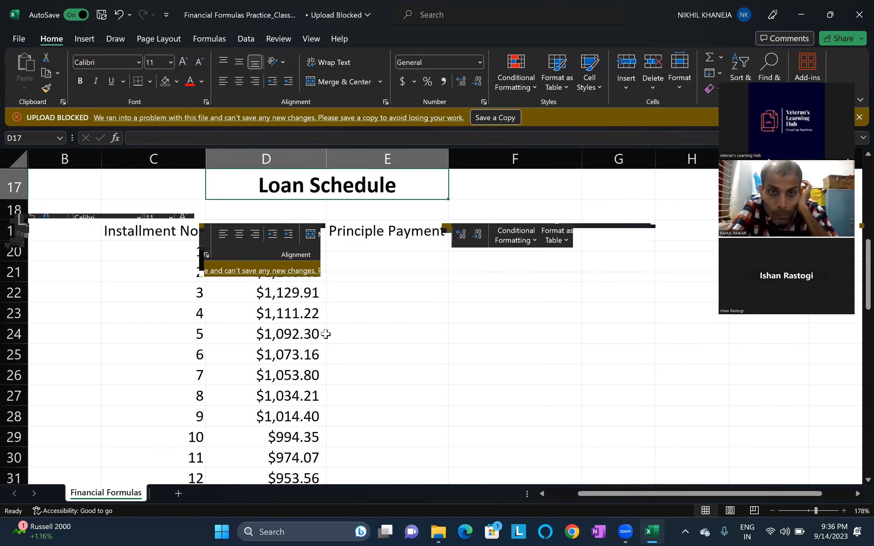
{"action": "key", "text": "Down"}
{"action": "key", "text": "Down"}
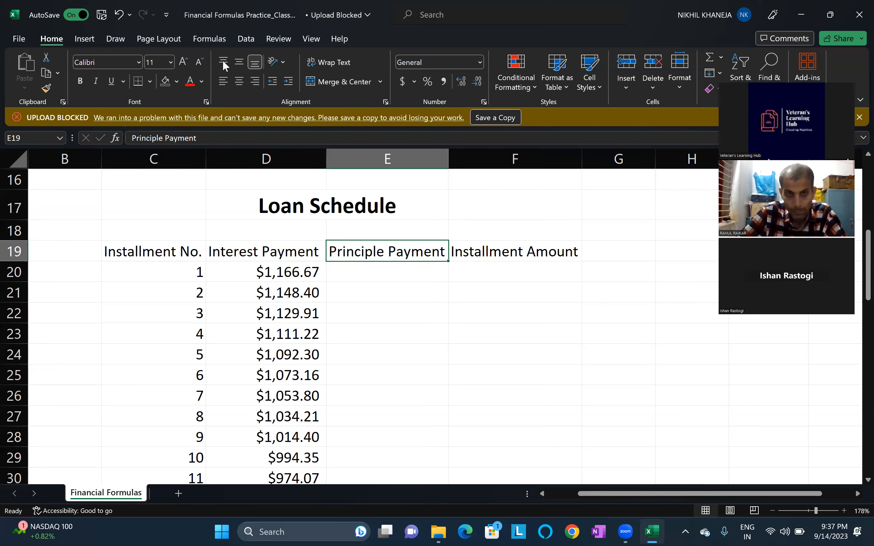
{"action": "left_click", "coordinate": [215, 48]}
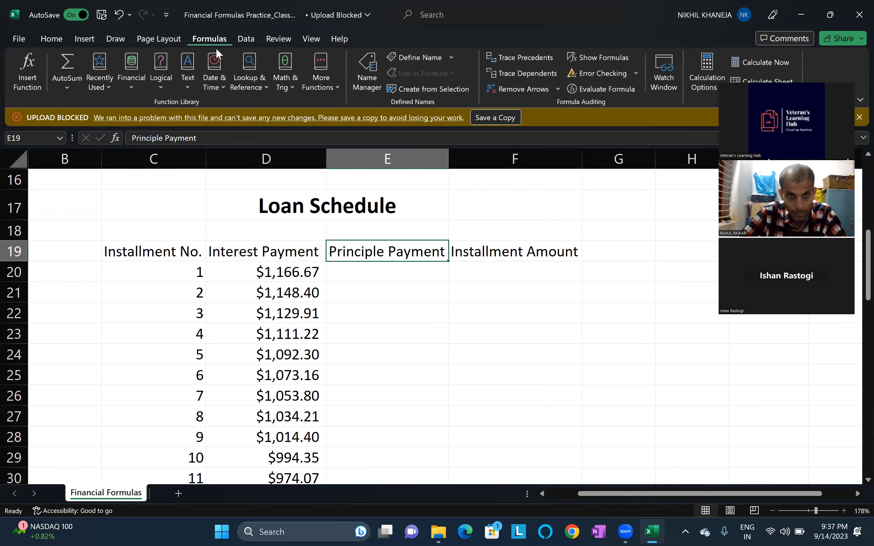
{"action": "left_click", "coordinate": [133, 85]}
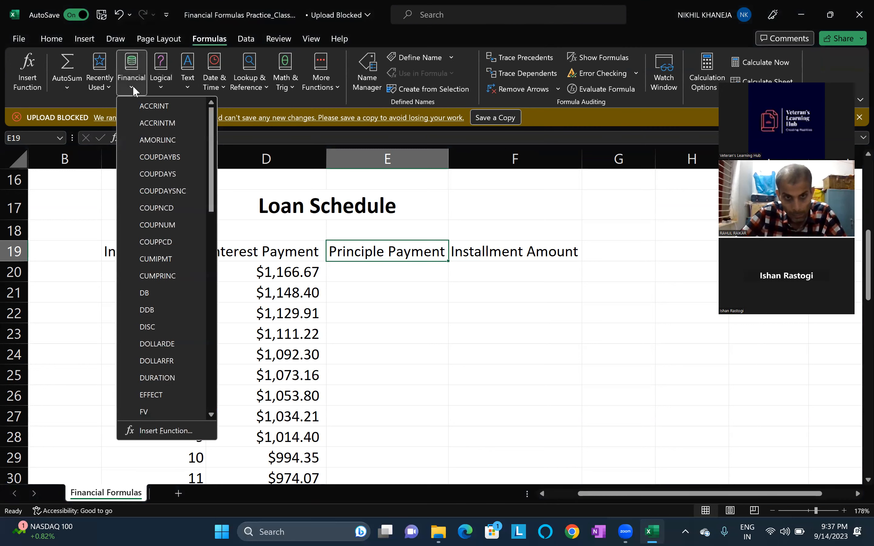
{"action": "left_click", "coordinate": [86, 257]}
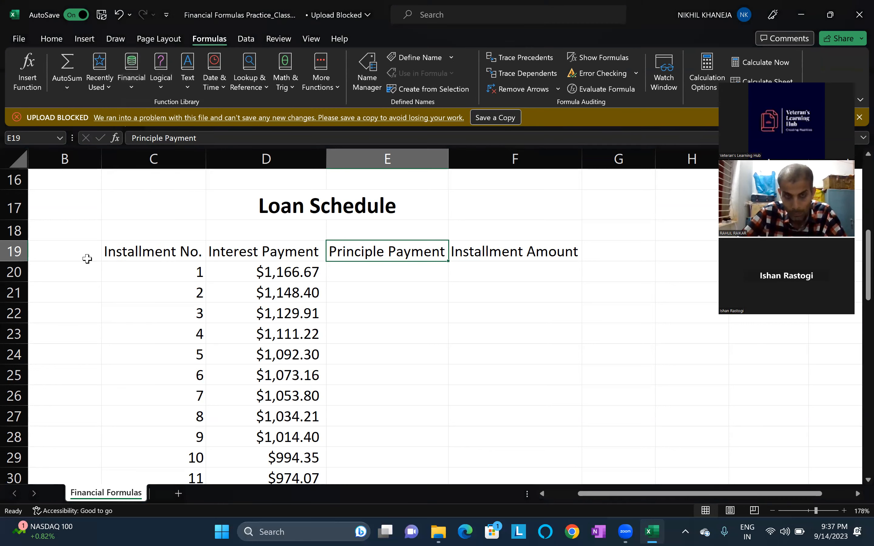
Step: Apply the comma number style to the interest payments in D20:D67
{"action": "left_click", "coordinate": [524, 296]}
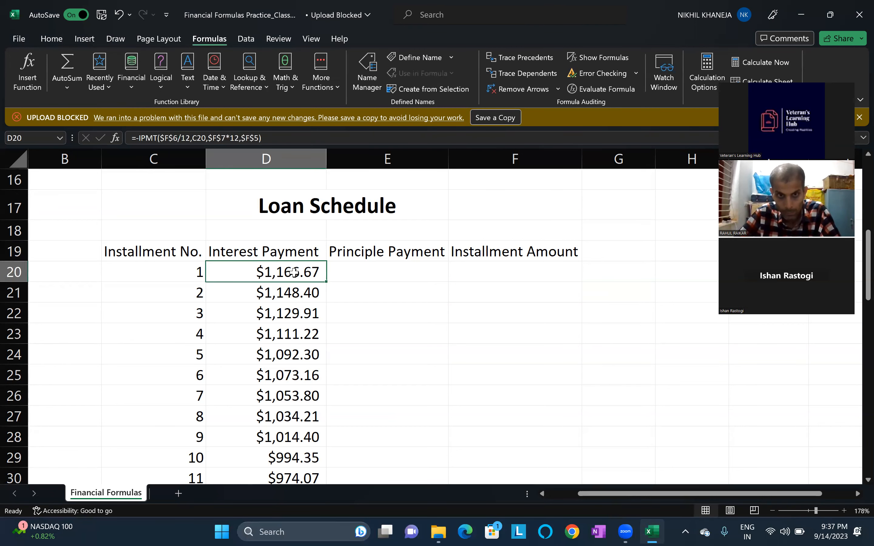
{"action": "key", "text": "ctrl+shift+Down"}
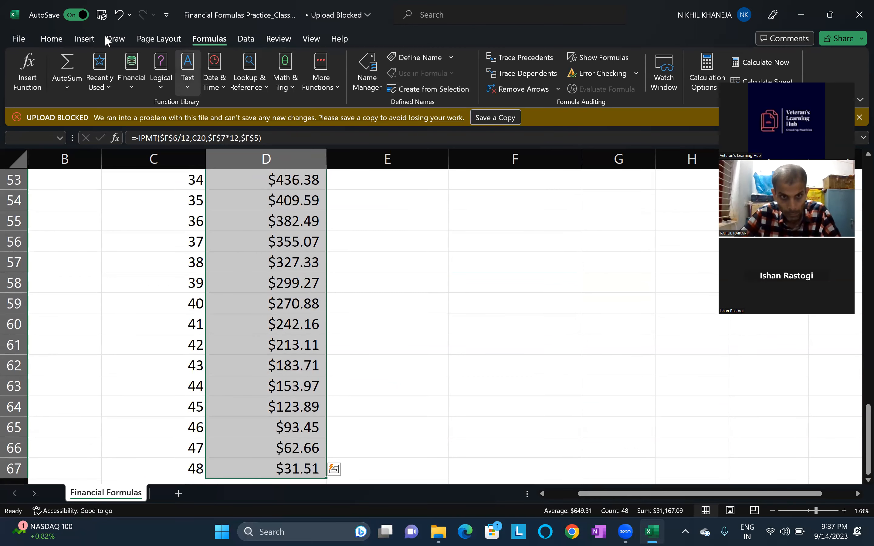
{"action": "left_click", "coordinate": [56, 39]}
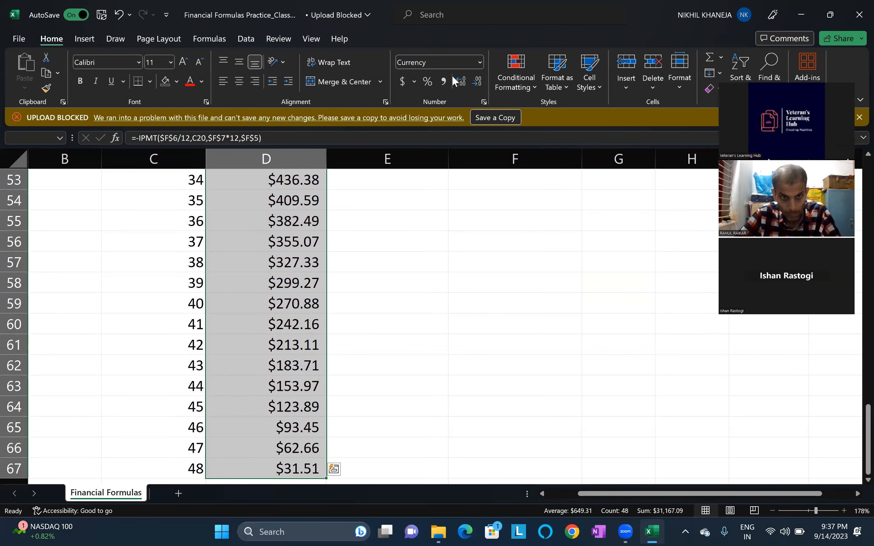
{"action": "left_click", "coordinate": [444, 81]}
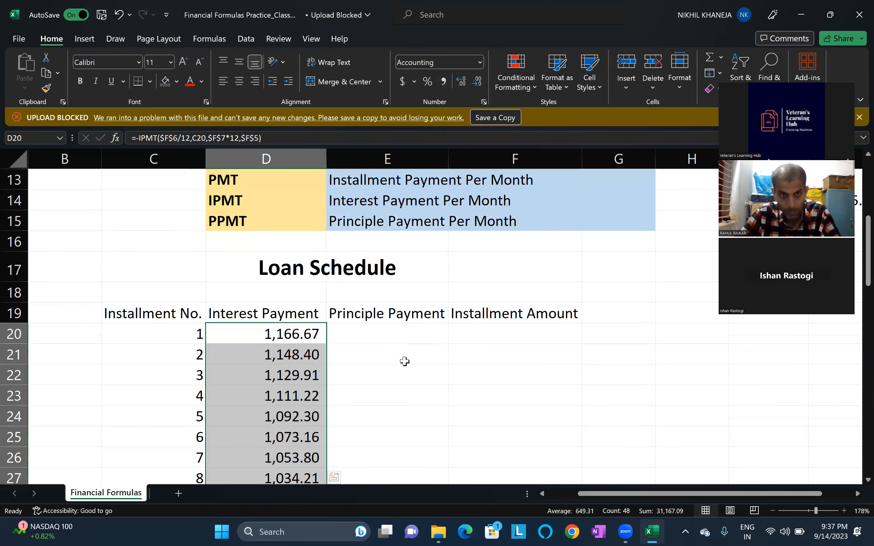
{"action": "left_click", "coordinate": [404, 361]}
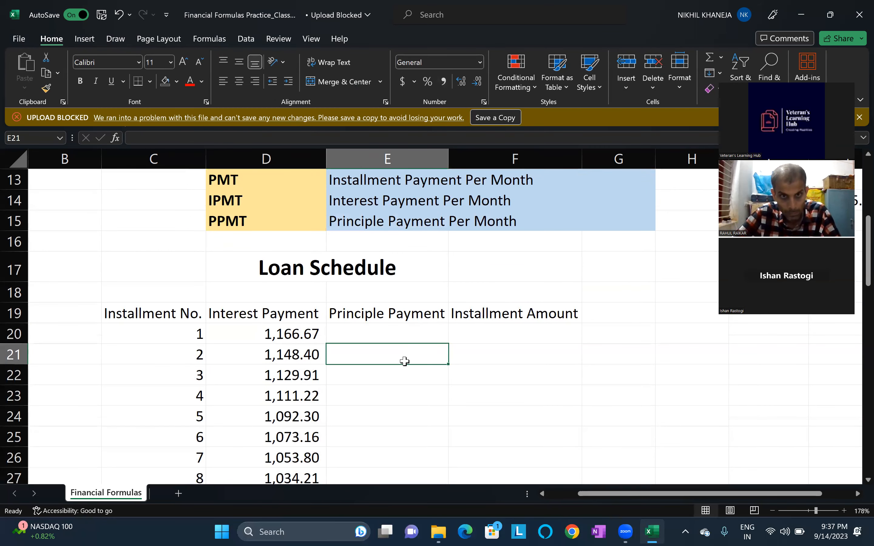
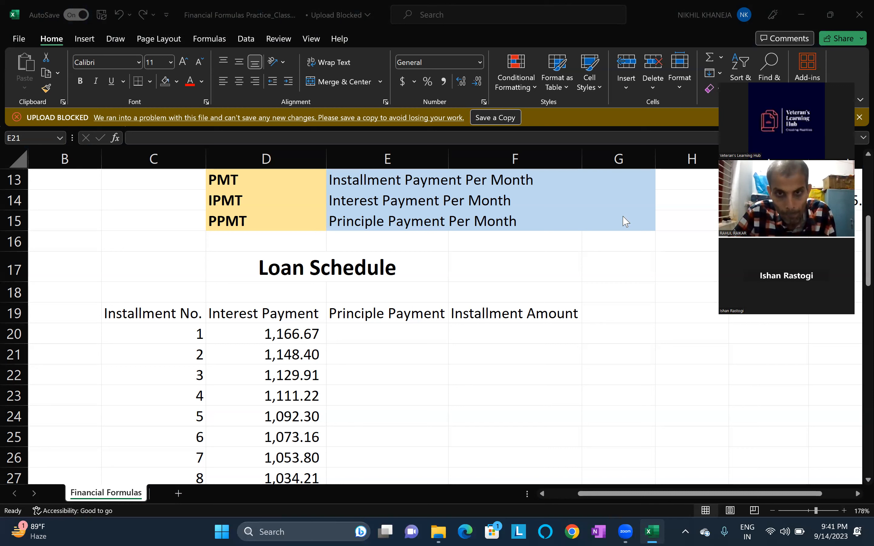
{"action": "left_click", "coordinate": [595, 331]}
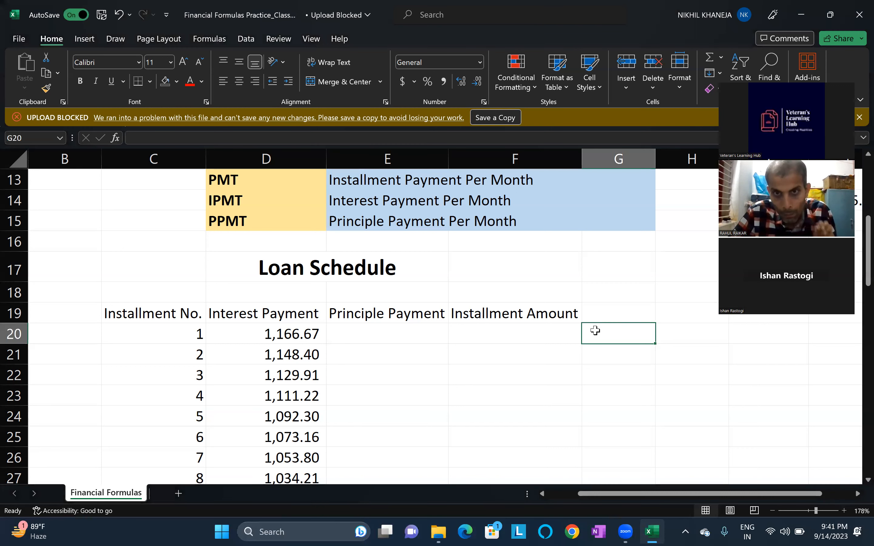
{"action": "type", "text": "="}
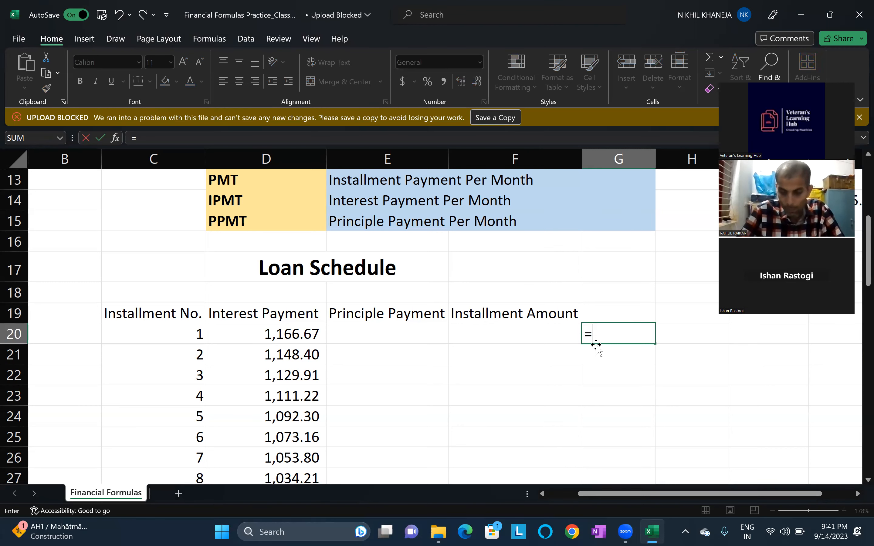
{"action": "key", "text": "Right"}
{"action": "key", "text": "Right"}
{"action": "key", "text": "Right"}
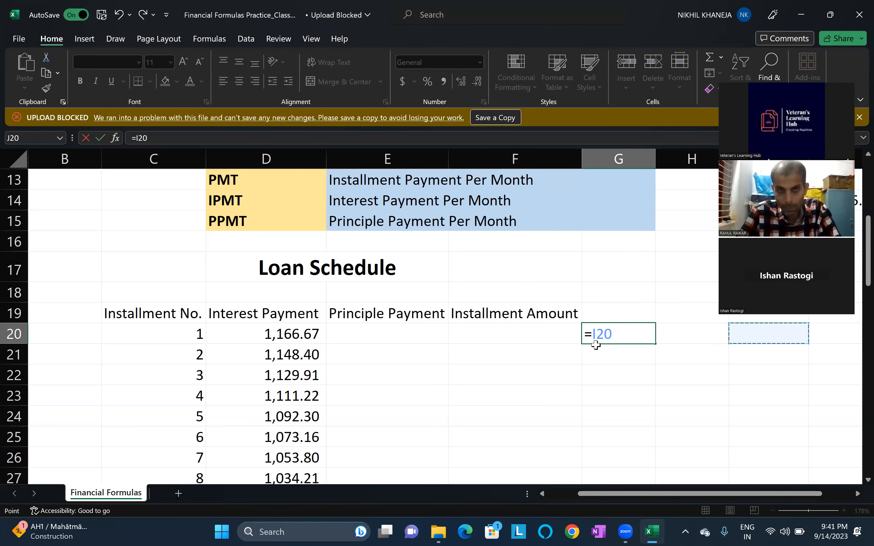
{"action": "key", "text": "Escape"}
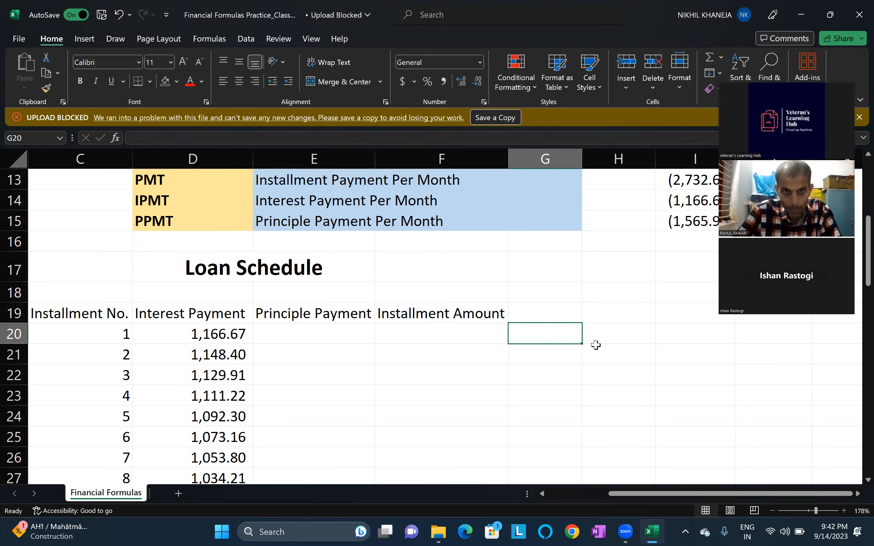
{"action": "key", "text": "Right"}
{"action": "key", "text": "Up"}
{"action": "key", "text": "Up"}
{"action": "key", "text": "Up"}
{"action": "key", "text": "Up"}
{"action": "key", "text": "Up"}
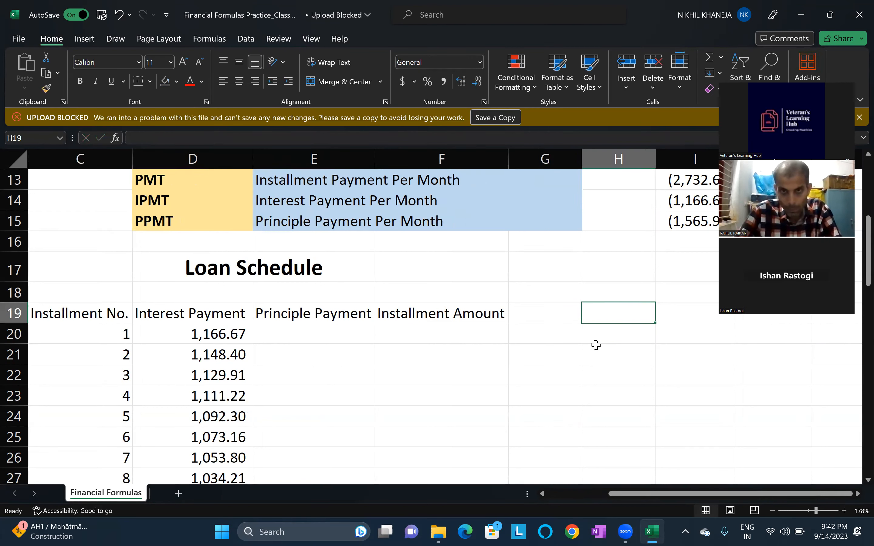
{"action": "key", "text": "Right"}
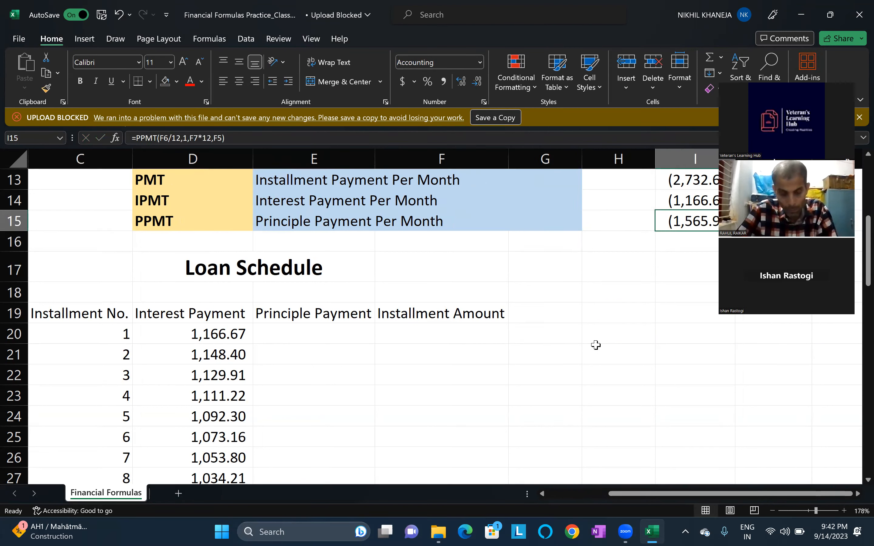
{"action": "key", "text": "ctrl+c"}
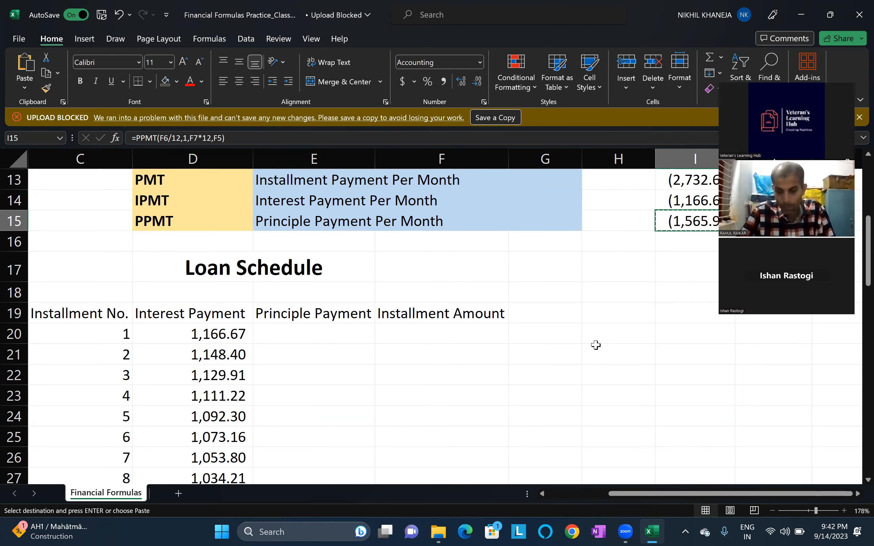
{"action": "left_click", "coordinate": [354, 331]}
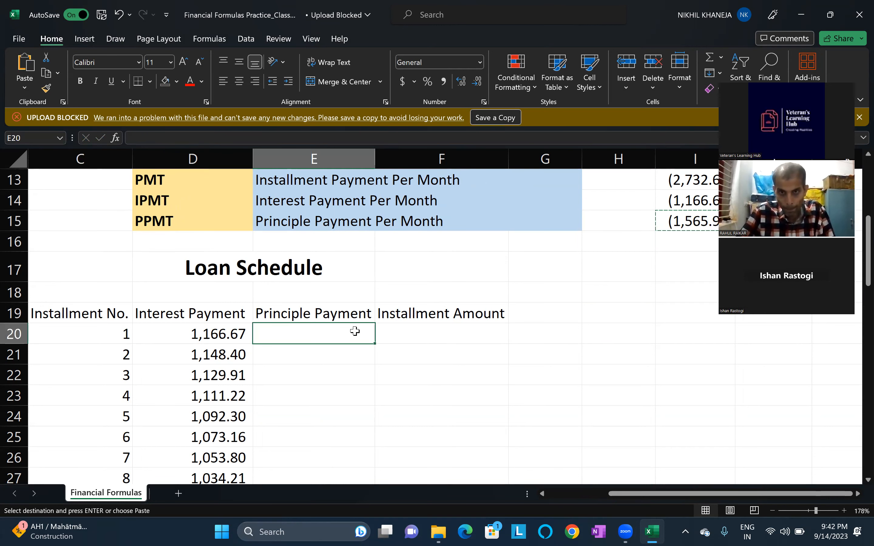
{"action": "key", "text": "Escape"}
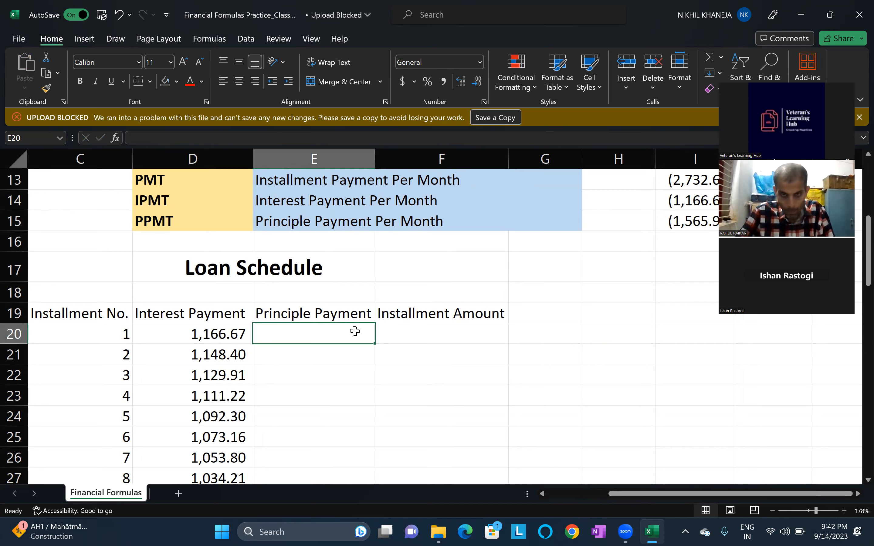
Step: Copy the formula text =PPMT(F6/12,1,F7*12,F5) from I15 into E20, the first Principle Payment cell
{"action": "left_click", "coordinate": [672, 218]}
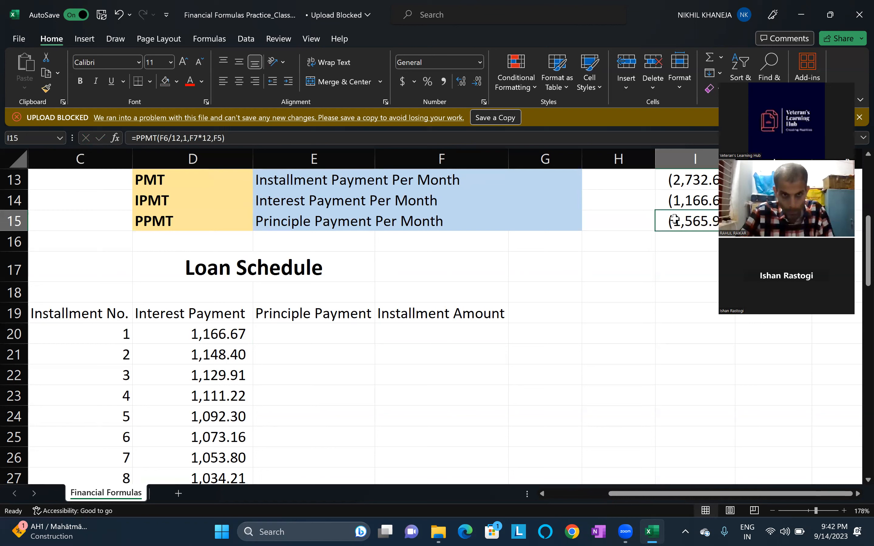
{"action": "triple_click", "coordinate": [359, 136]}
{"action": "key", "text": "ctrl+c"}
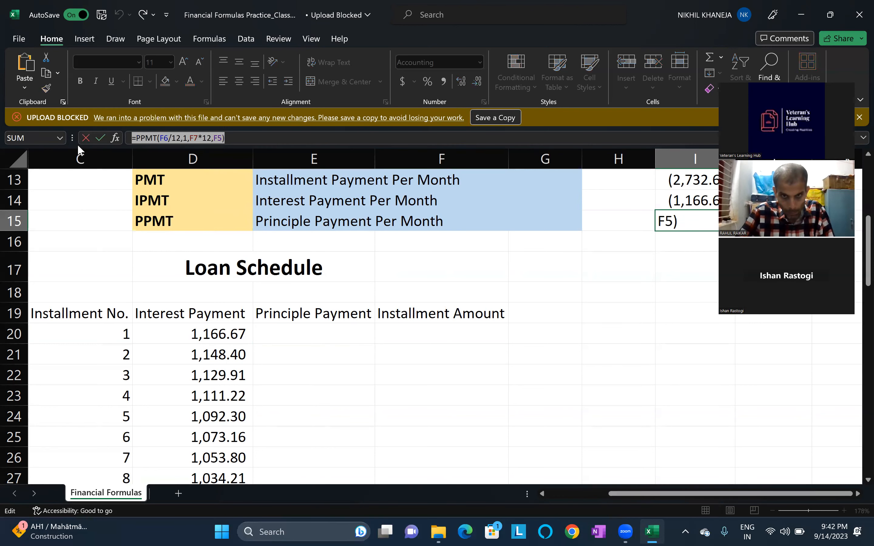
{"action": "key", "text": "Escape"}
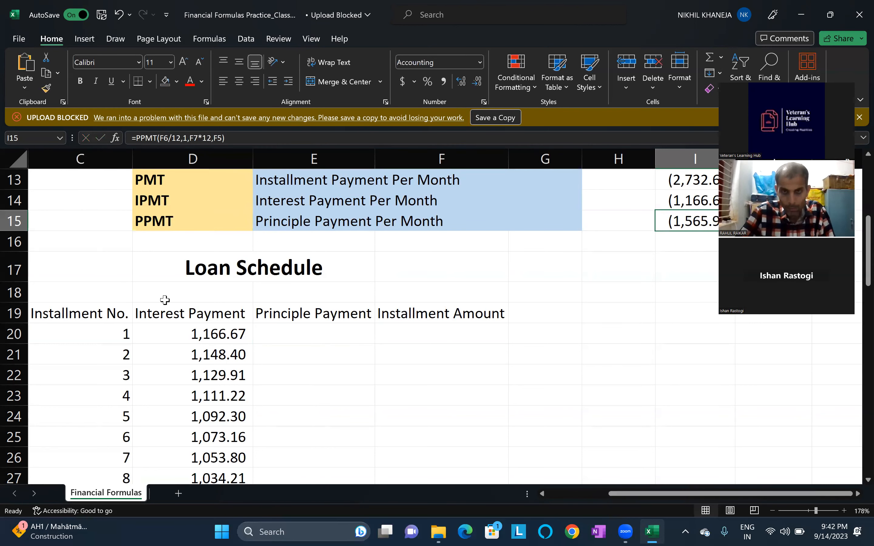
{"action": "left_click", "coordinate": [271, 332]}
{"action": "key", "text": "ctrl+v"}
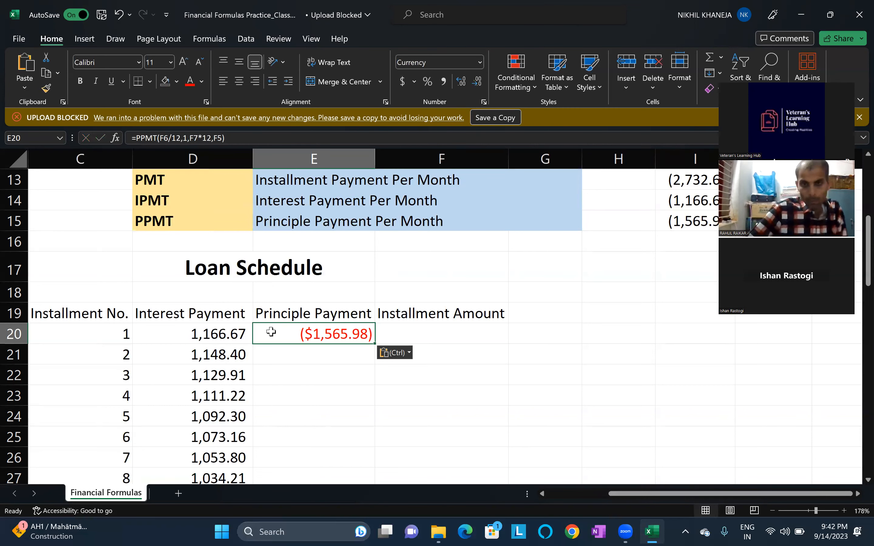
Step: Make the F6, F7 and F5 references in the E20 formula absolute, giving =PPMT($F$6/12,1,$F$7*12,$F$5)
{"action": "left_click", "coordinate": [164, 137]}
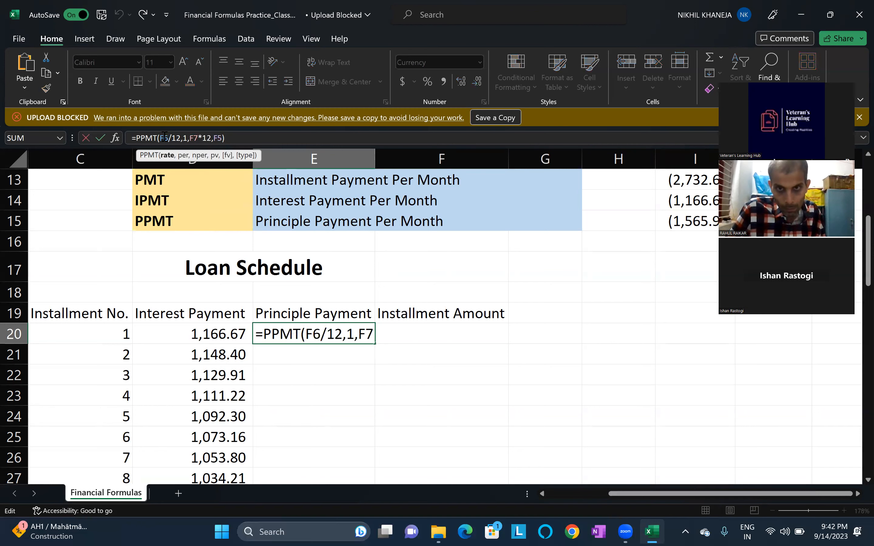
{"action": "key", "text": "F4"}
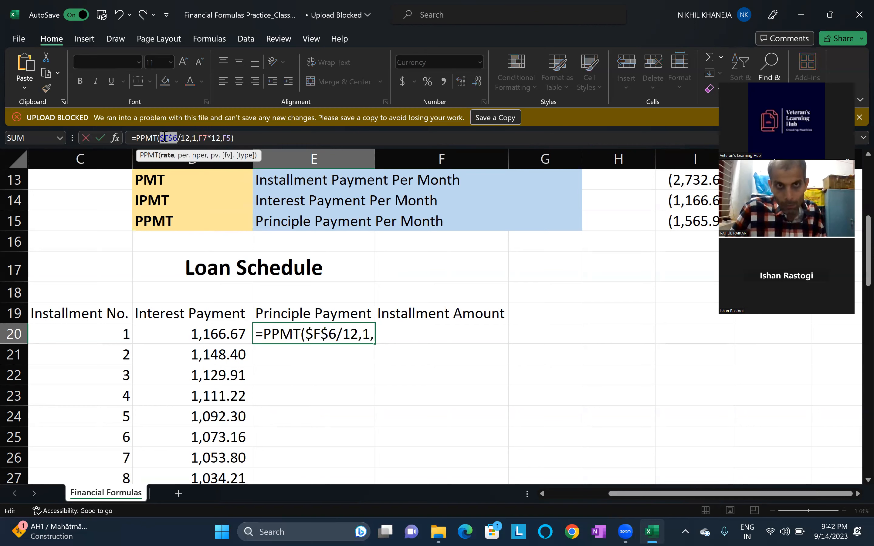
{"action": "left_click", "coordinate": [202, 138]}
{"action": "key", "text": "F4"}
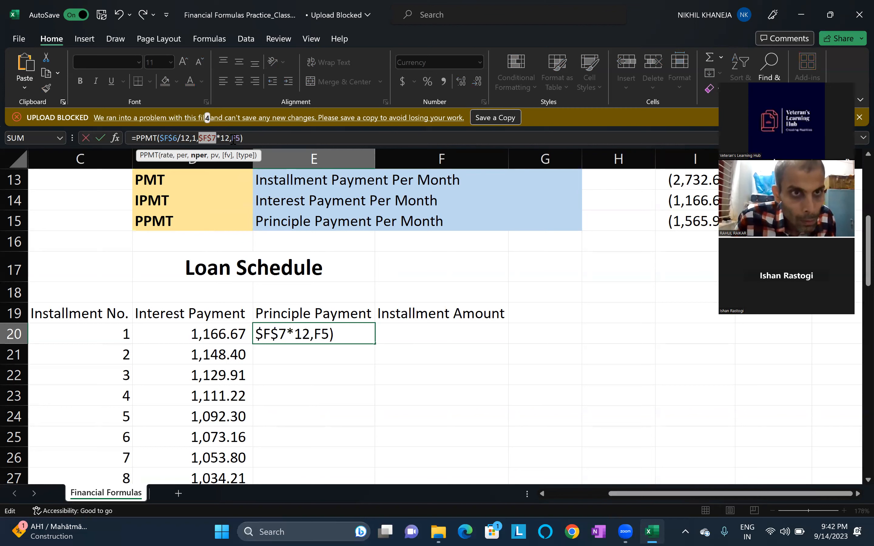
{"action": "left_click", "coordinate": [235, 138]}
{"action": "key", "text": "F4"}
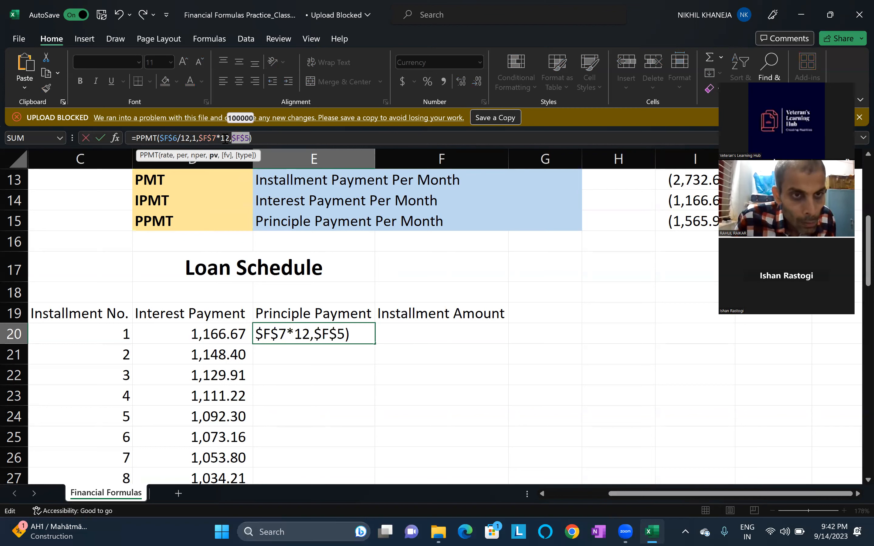
Step: Replace the fixed period 1 in E20 with the installment number cell, giving =PPMT($F$6/12,C20,$F$7*12,$F$5)
{"action": "left_click", "coordinate": [197, 138]}
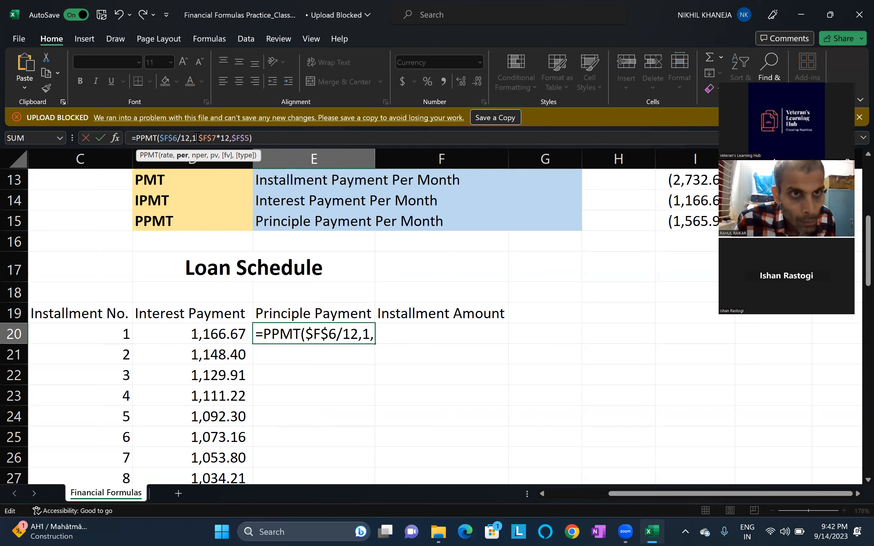
{"action": "key", "text": "BackSpace"}
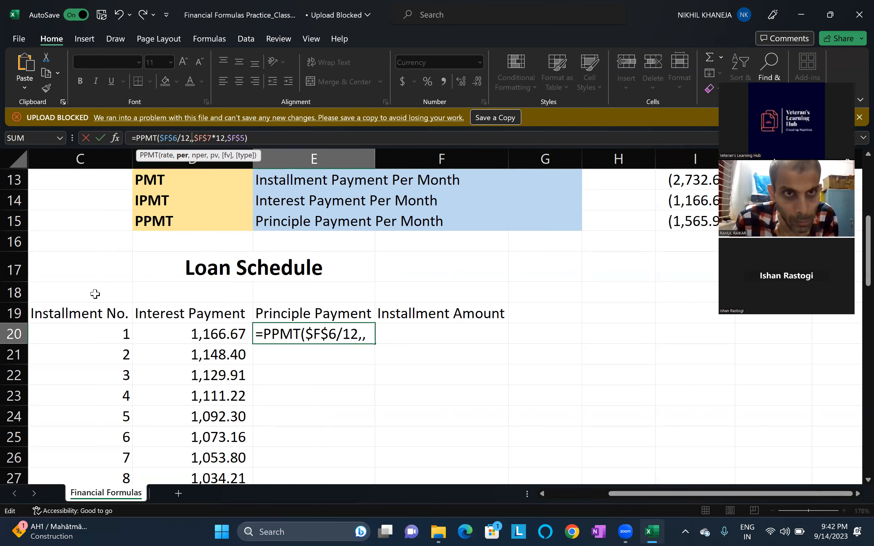
{"action": "left_click", "coordinate": [117, 332]}
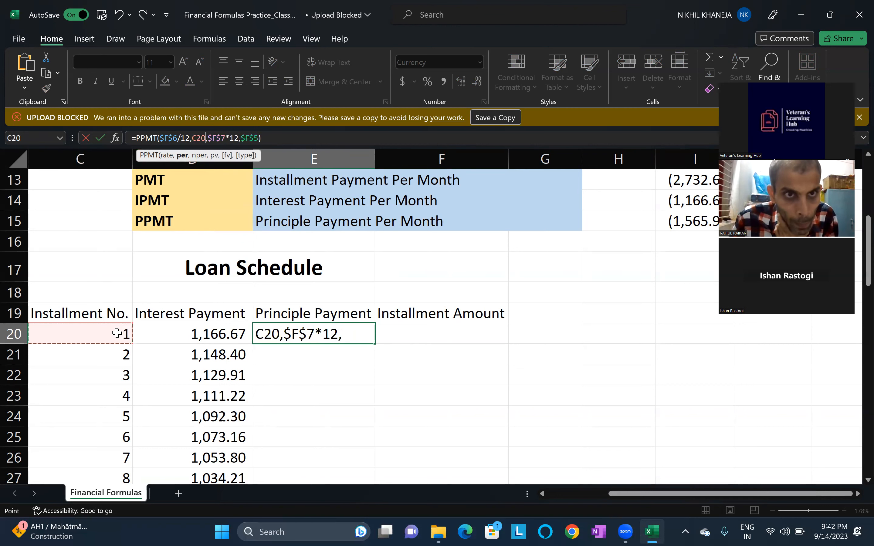
{"action": "key", "text": "Return"}
Step: Apply the comma number style to E20 and negate its formula to =-PPMT($F$6/12,C20,$F$7*12,$F$5)
{"action": "key", "text": "Up"}
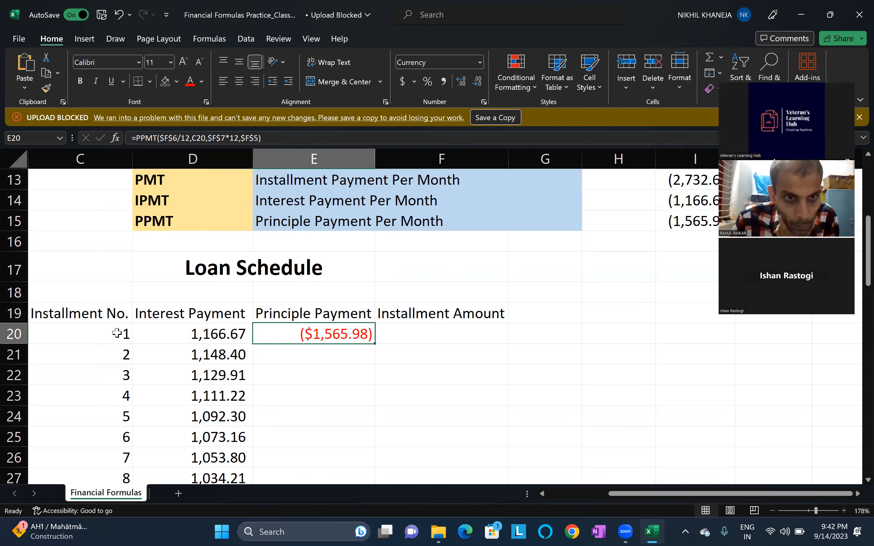
{"action": "left_click", "coordinate": [438, 85]}
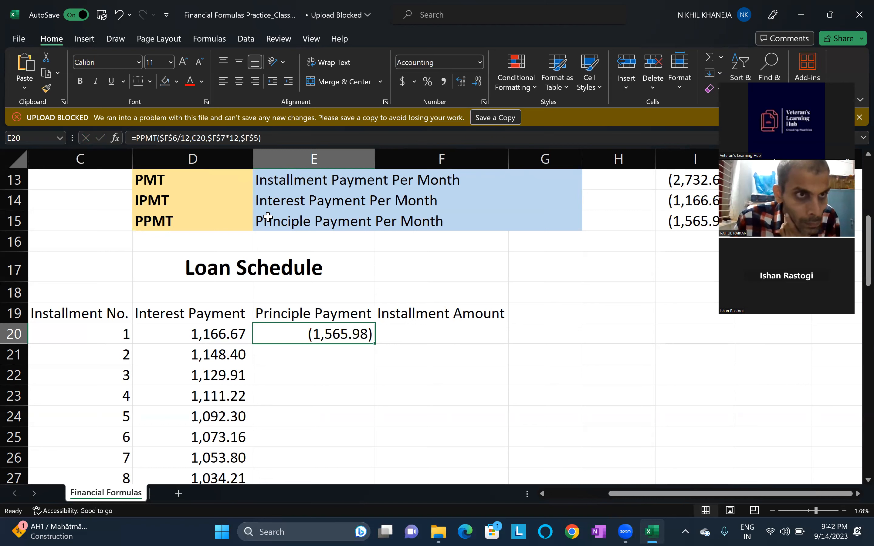
{"action": "left_click", "coordinate": [137, 138]}
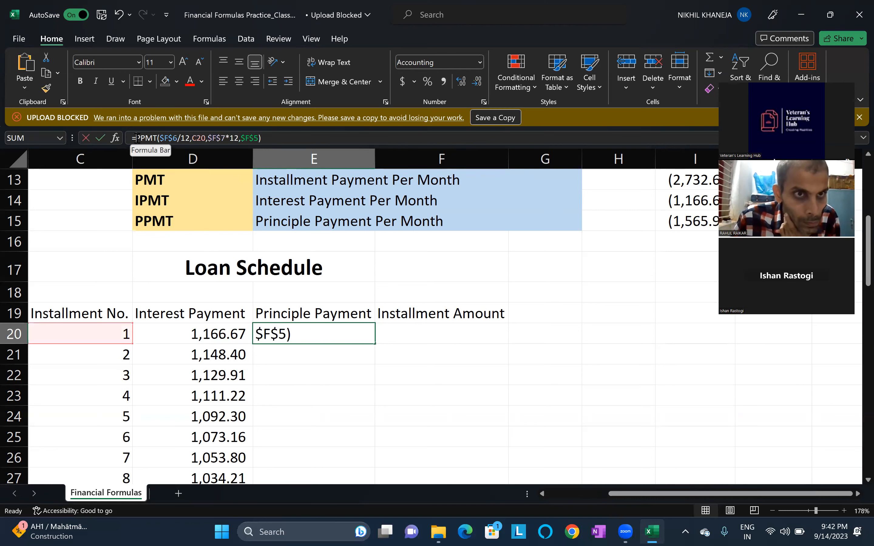
{"action": "type", "text": "-"}
{"action": "key", "text": "Return"}
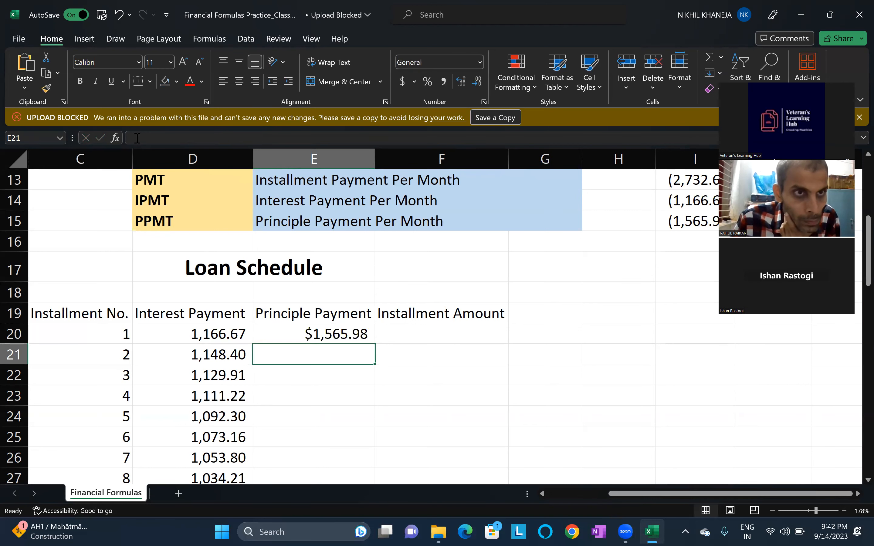
Step: Copy the E20 principal formula down the Principle Payment column to E67, the row of installment 48
{"action": "key", "text": "Up"}
{"action": "key", "text": "ctrl+c"}
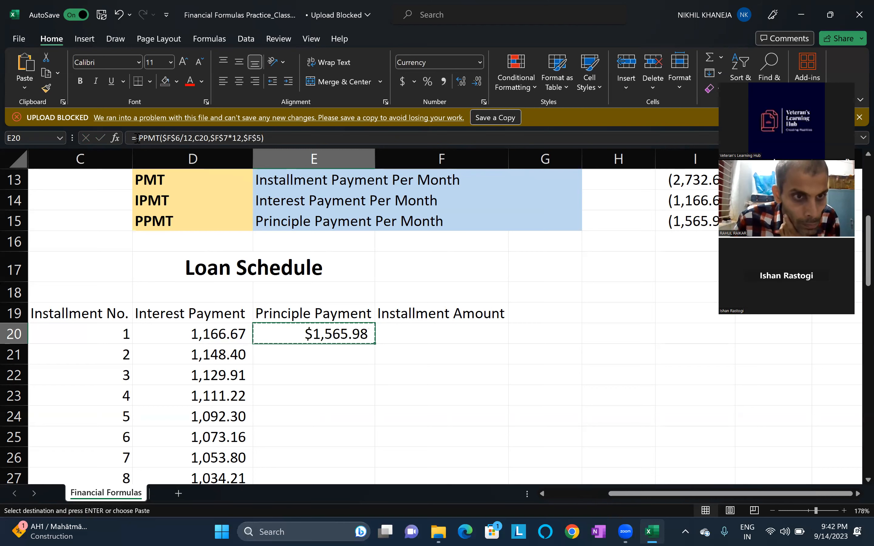
{"action": "key", "text": "shift+Down"}
{"action": "key", "text": "shift+Down"}
{"action": "key", "text": "shift+Down"}
{"action": "key", "text": "shift+Down"}
{"action": "key", "text": "shift+Down"}
{"action": "key", "text": "shift+Down"}
{"action": "key", "text": "shift+Down"}
{"action": "key", "text": "shift+Down"}
{"action": "key", "text": "shift+Down"}
{"action": "key", "text": "shift+Down"}
{"action": "key", "text": "shift+Down"}
{"action": "key", "text": "shift+Down"}
{"action": "key", "text": "shift+Down"}
{"action": "key", "text": "shift+Down"}
{"action": "key", "text": "shift+Down"}
{"action": "key", "text": "shift+Down"}
{"action": "key", "text": "shift+Down"}
{"action": "key", "text": "shift+Down"}
{"action": "key", "text": "shift+Down"}
{"action": "key", "text": "shift+Down"}
{"action": "key", "text": "shift+Down"}
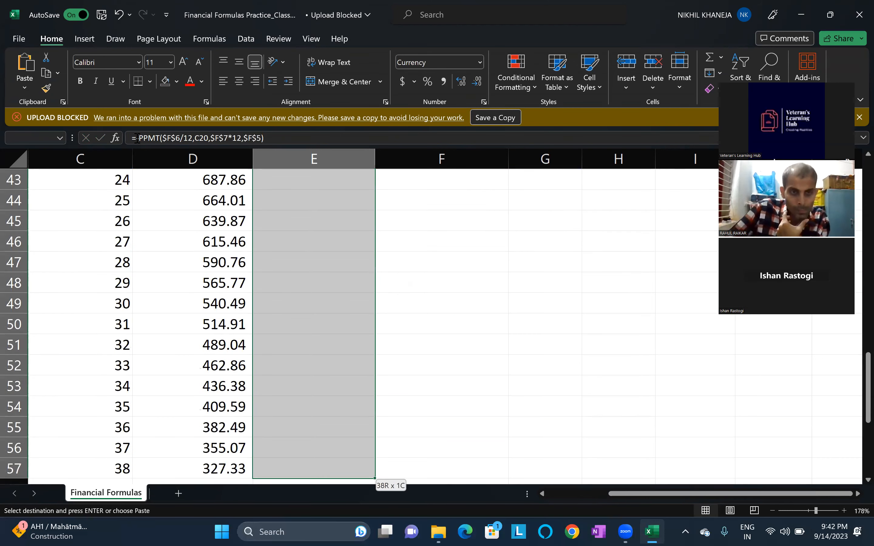
{"action": "key", "text": "shift+Down"}
{"action": "key", "text": "shift+Down"}
{"action": "key", "text": "shift+Down"}
{"action": "key", "text": "shift+Down"}
{"action": "key", "text": "shift+Down"}
{"action": "key", "text": "shift+Down"}
{"action": "key", "text": "shift+Up"}
{"action": "key", "text": "shift+Up"}
{"action": "key", "text": "shift+Up"}
{"action": "key", "text": "shift+Up"}
{"action": "key", "text": "shift+Up"}
{"action": "key", "text": "shift+Up"}
{"action": "key", "text": "shift+Up"}
{"action": "key", "text": "shift+Up"}
{"action": "key", "text": "shift+Up"}
{"action": "key", "text": "shift+Up"}
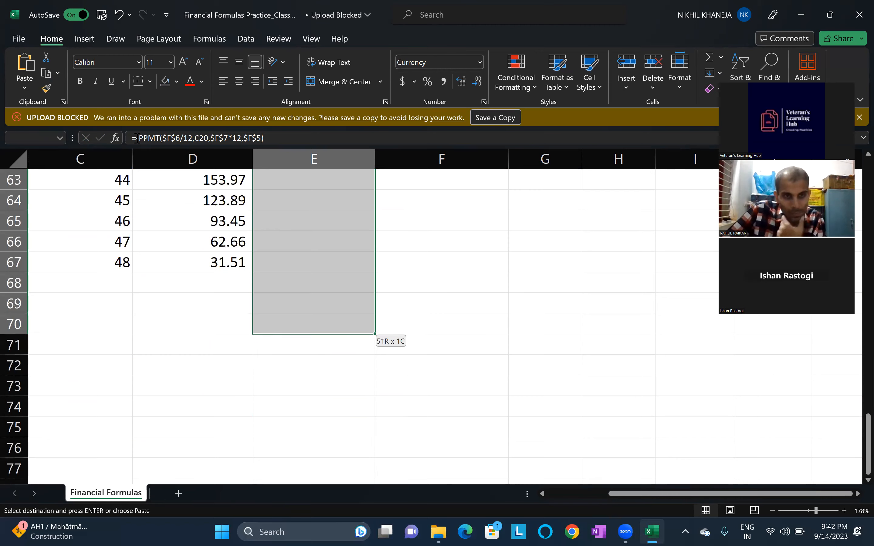
{"action": "key", "text": "Return"}
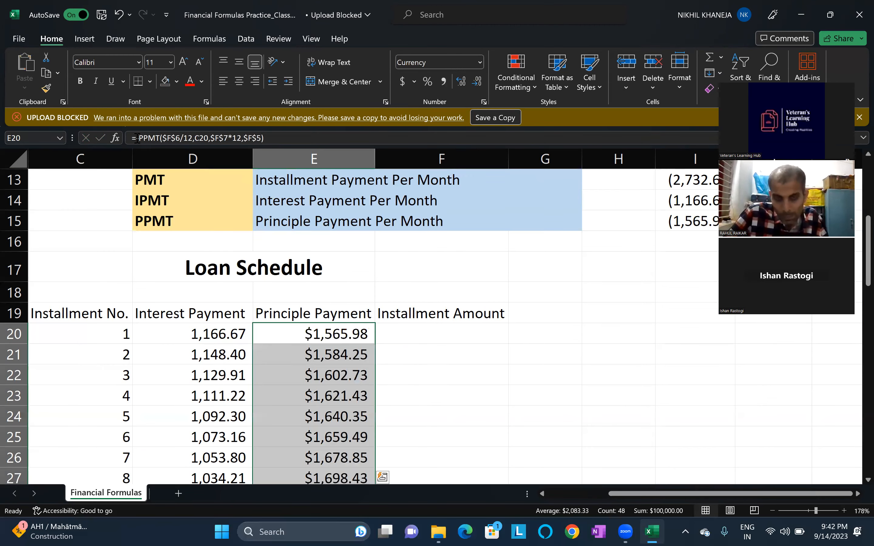
Step: Copy the formula text =PMT(F6/12,F7*12,F5) from I13 into F20, the first Installment Amount cell
{"action": "key", "text": "Right"}
{"action": "key", "text": "Right"}
{"action": "key", "text": "Right"}
{"action": "key", "text": "Right"}
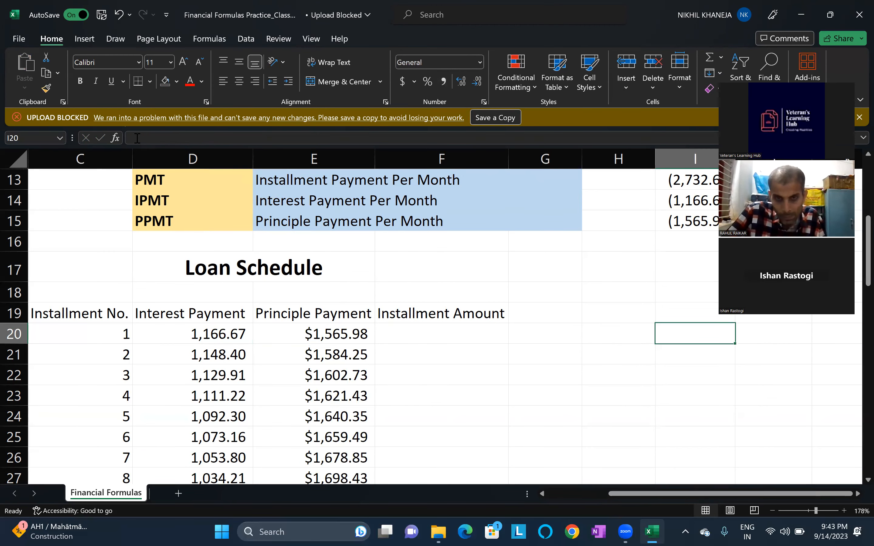
{"action": "key", "text": "Up"}
{"action": "key", "text": "Up"}
{"action": "key", "text": "Up"}
{"action": "key", "text": "Up"}
{"action": "key", "text": "Up"}
{"action": "key", "text": "Up"}
{"action": "key", "text": "Up"}
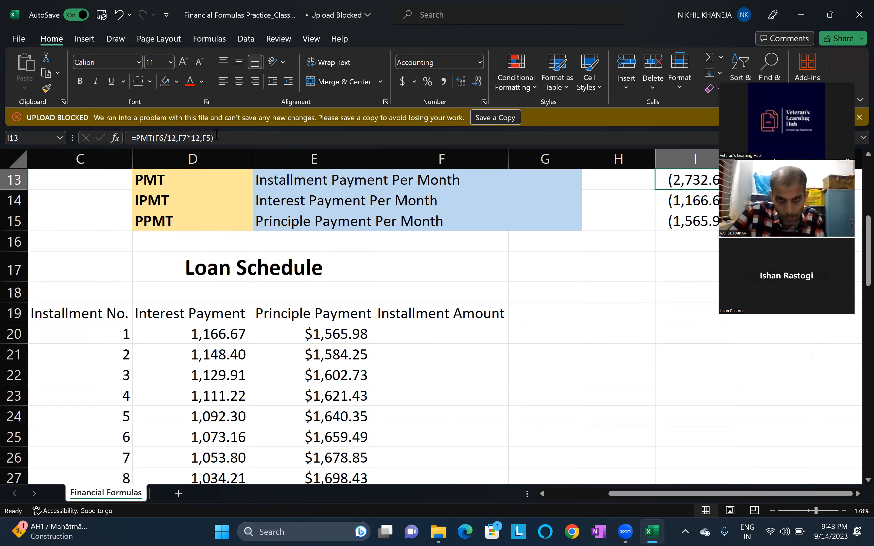
{"action": "left_click_drag", "start_coordinate": [213, 138], "coordinate": [162, 138]}
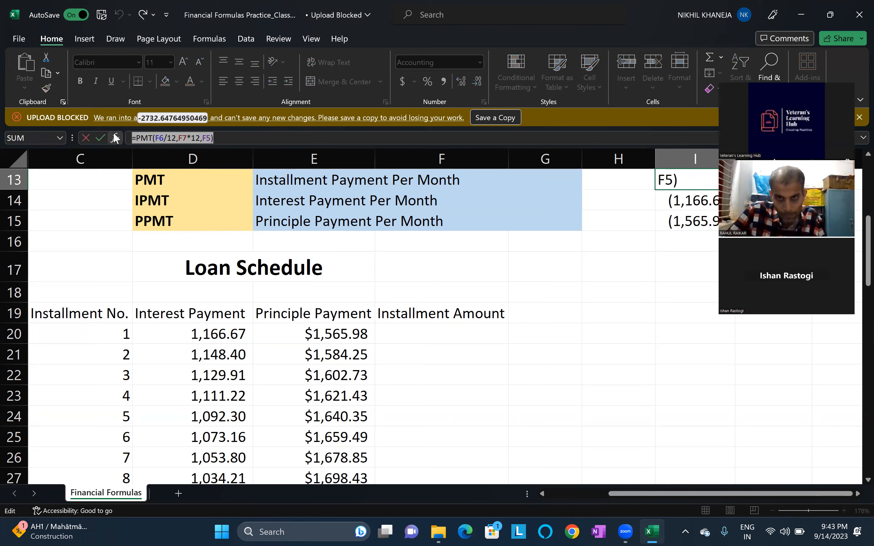
{"action": "key", "text": "Escape"}
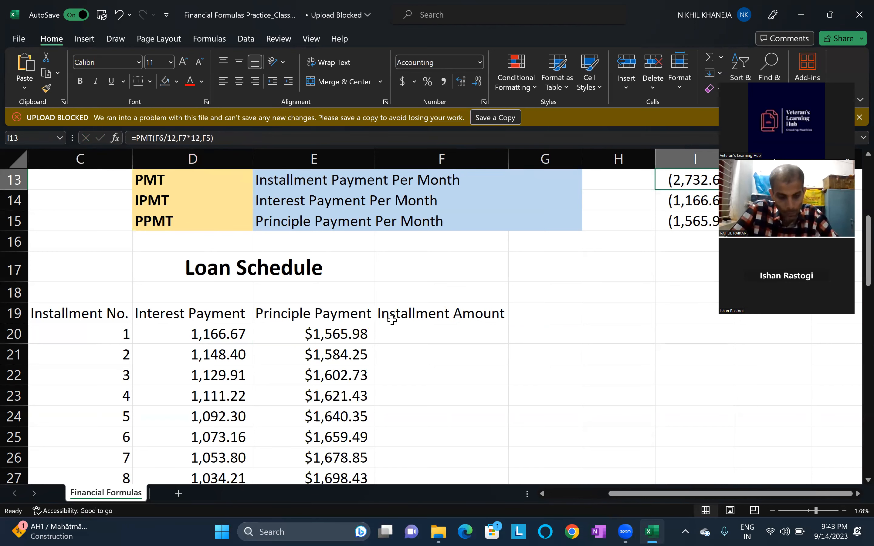
{"action": "left_click", "coordinate": [400, 330]}
{"action": "key", "text": "ctrl+v"}
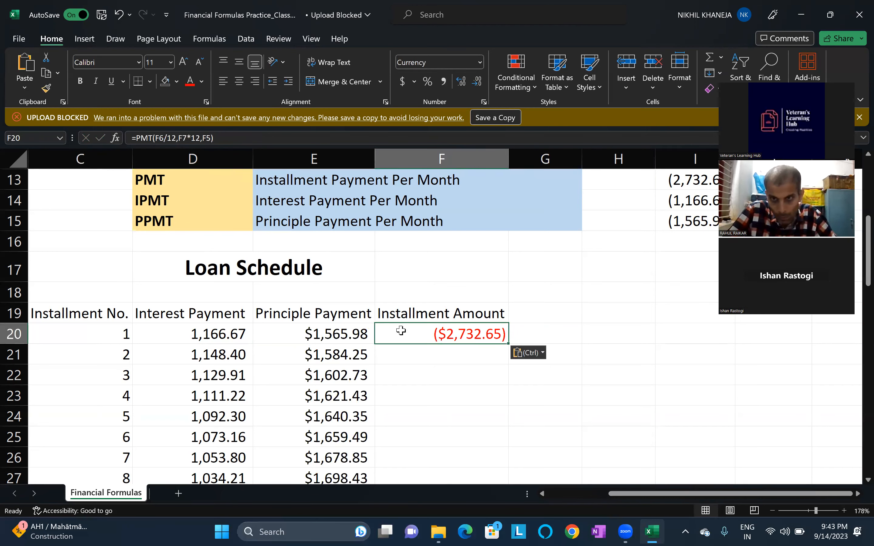
Step: Make the F6, F7 and F5 references in the F20 formula absolute, giving =PMT($F$6/12,$F$7*12,$F$5)
{"action": "left_click", "coordinate": [160, 142]}
{"action": "key", "text": "F4"}
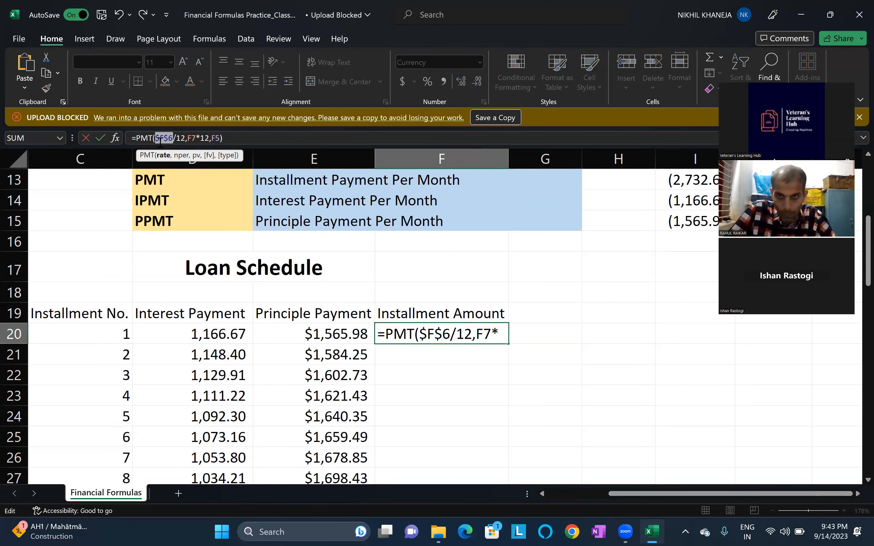
{"action": "left_click", "coordinate": [194, 138]}
{"action": "key", "text": "F4"}
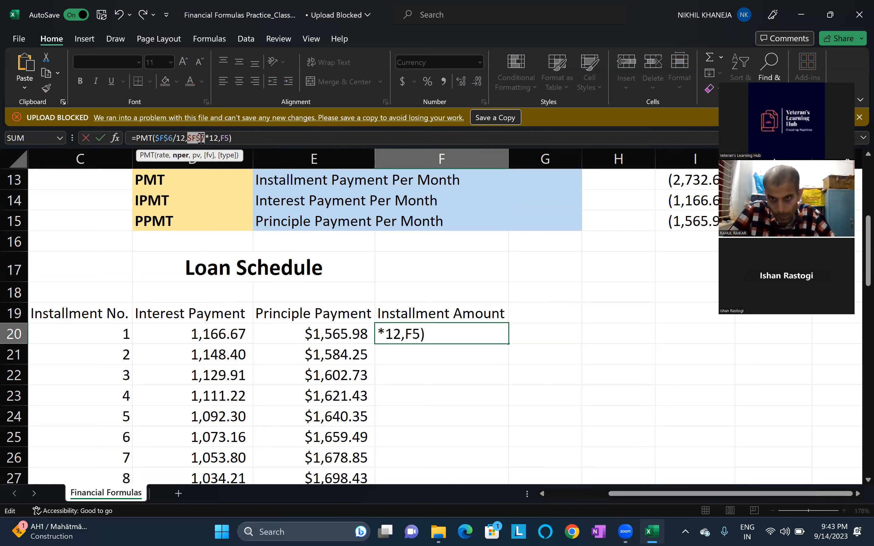
{"action": "left_click", "coordinate": [225, 138]}
{"action": "key", "text": "F4"}
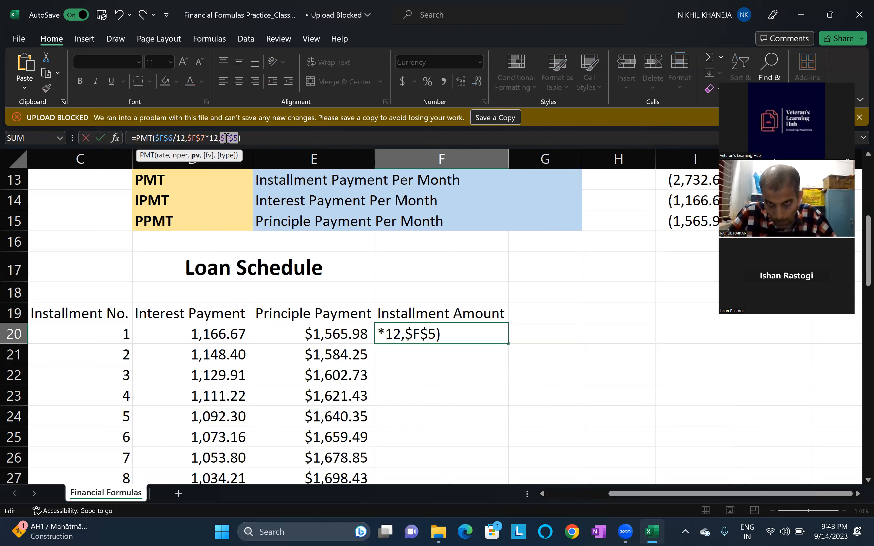
{"action": "key", "text": "Return"}
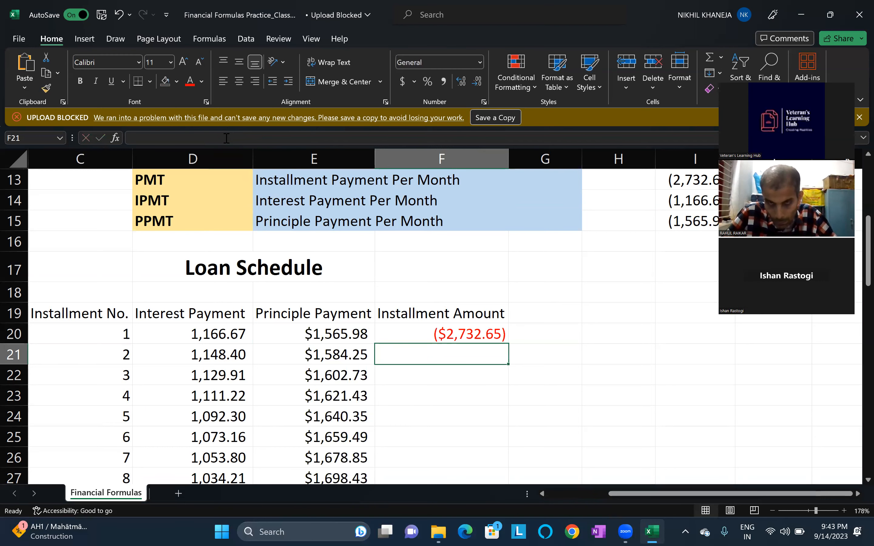
Step: Apply the comma number style to F20 and negate its formula to =-PMT($F$6/12,$F$7*12,$F$5)
{"action": "key", "text": "Up"}
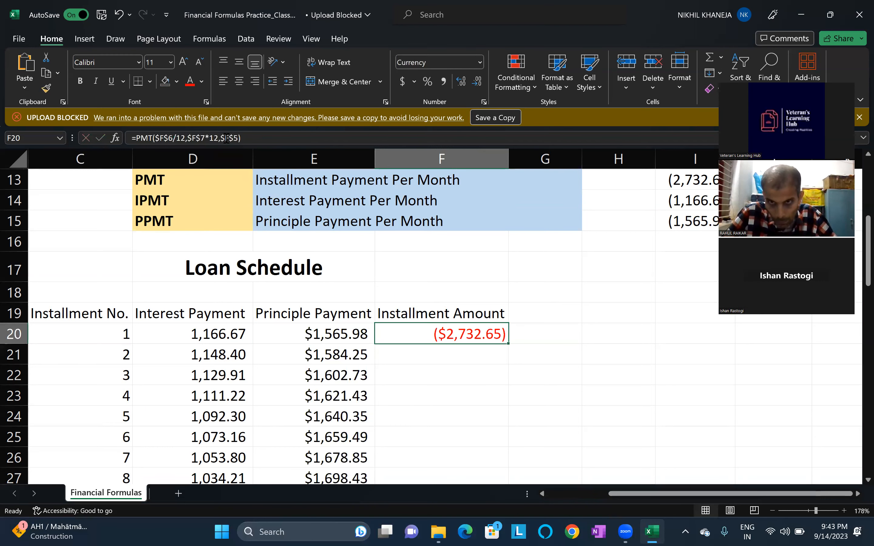
{"action": "left_click", "coordinate": [448, 81]}
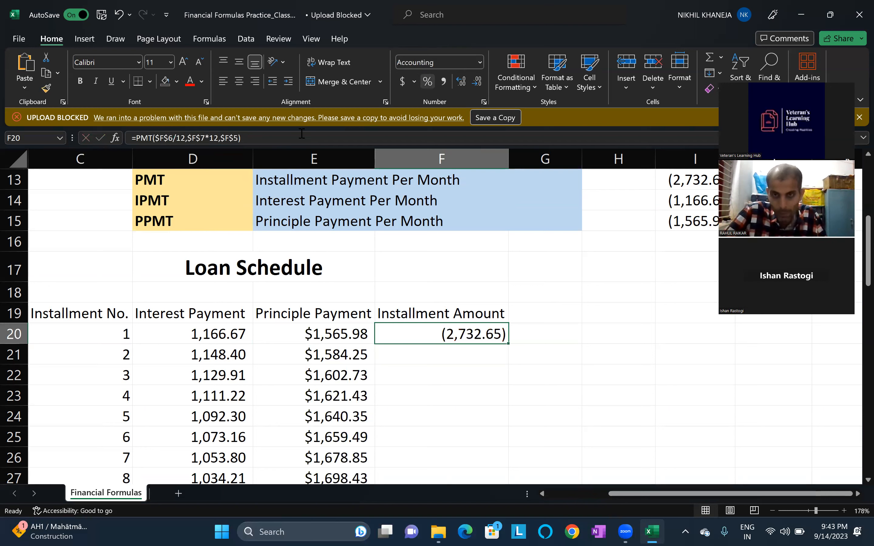
{"action": "left_click", "coordinate": [138, 138]}
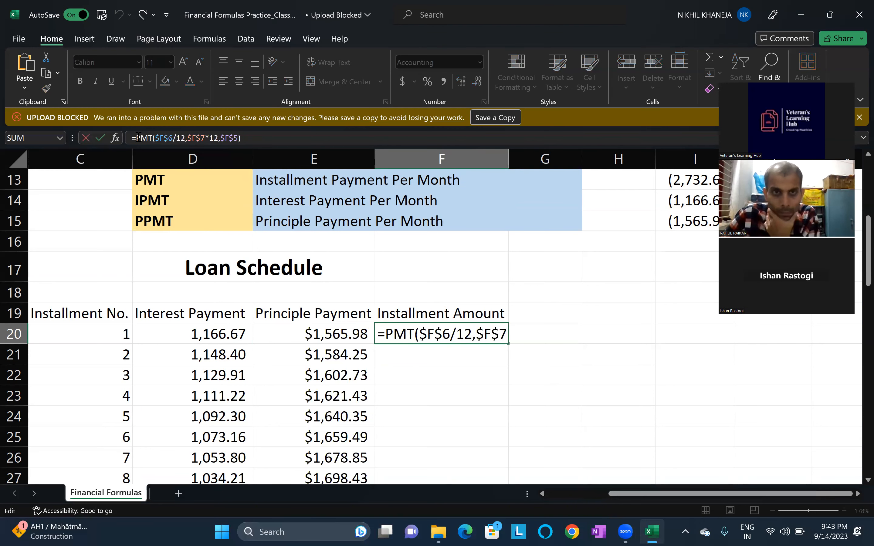
{"action": "type", "text": "-"}
{"action": "key", "text": "ctrl+Return"}
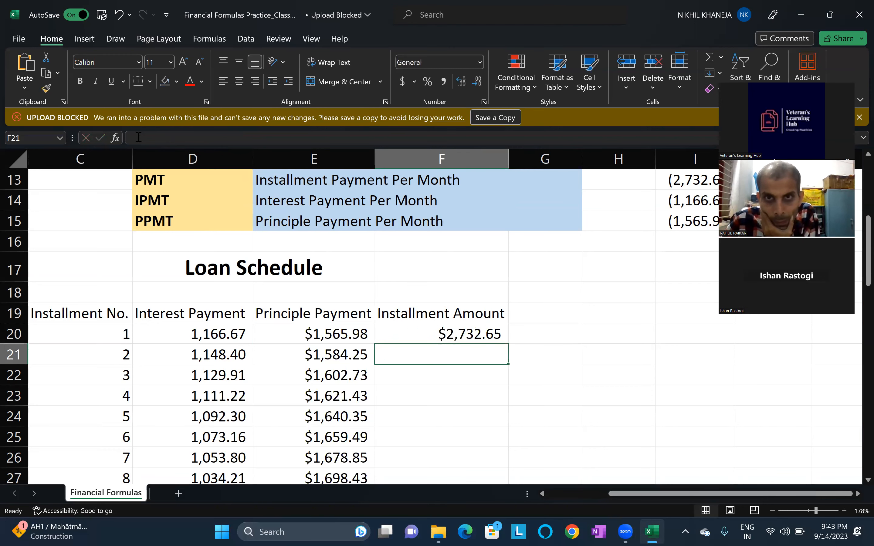
Step: Copy the F20 installment formula down the Installment Amount column to F67, the row of installment 48
{"action": "key", "text": "ctrl+c"}
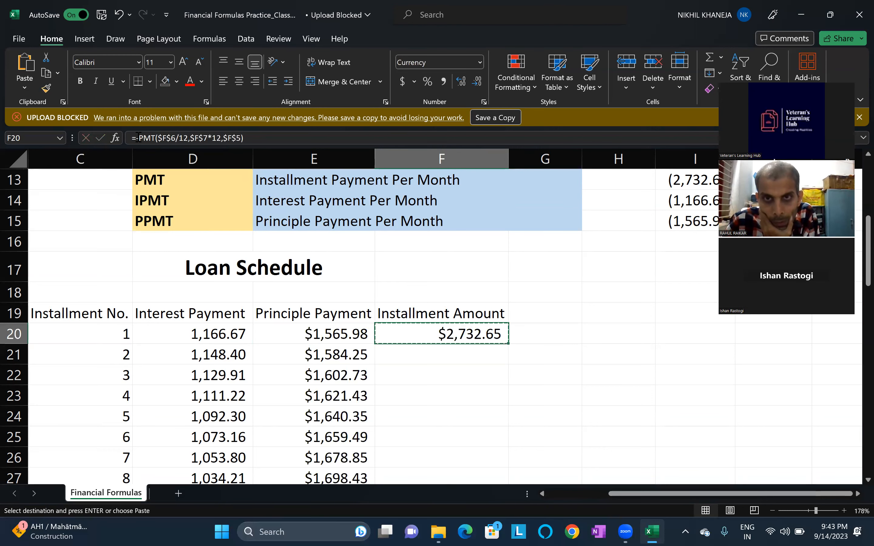
{"action": "key", "text": "ctrl+shift+Down"}
{"action": "key", "text": "ctrl+shift+Up"}
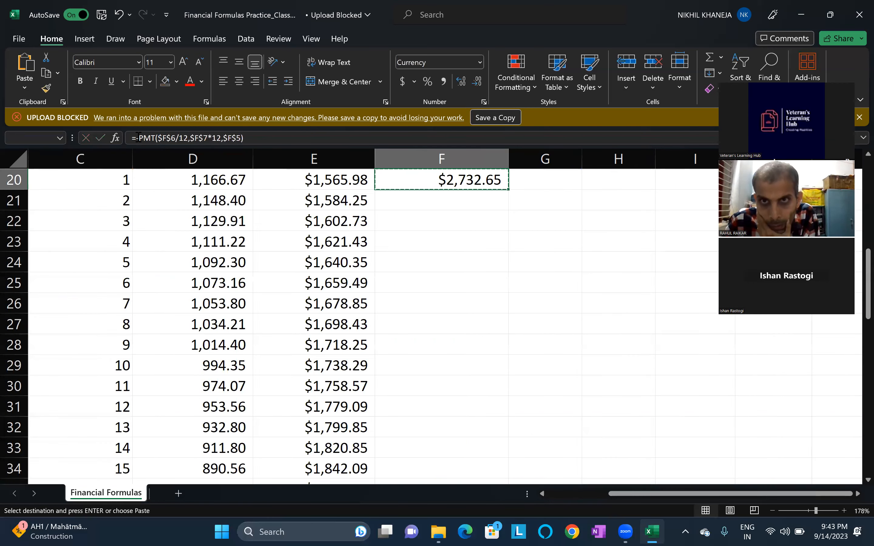
{"action": "key", "text": "shift+Down"}
{"action": "key", "text": "shift+Down"}
{"action": "key", "text": "shift+Down"}
{"action": "key", "text": "shift+Down"}
{"action": "key", "text": "shift+Down"}
{"action": "key", "text": "shift+Down"}
{"action": "key", "text": "shift+Down"}
{"action": "key", "text": "shift+Down"}
{"action": "key", "text": "shift+Down"}
{"action": "key", "text": "shift+Down"}
{"action": "key", "text": "shift+Down"}
{"action": "key", "text": "shift+Down"}
{"action": "key", "text": "shift+Down"}
{"action": "key", "text": "shift+Down"}
{"action": "key", "text": "shift+Down"}
{"action": "key", "text": "shift+Down"}
{"action": "key", "text": "shift+Down"}
{"action": "key", "text": "shift+Down"}
{"action": "key", "text": "shift+Down"}
{"action": "key", "text": "shift+Down"}
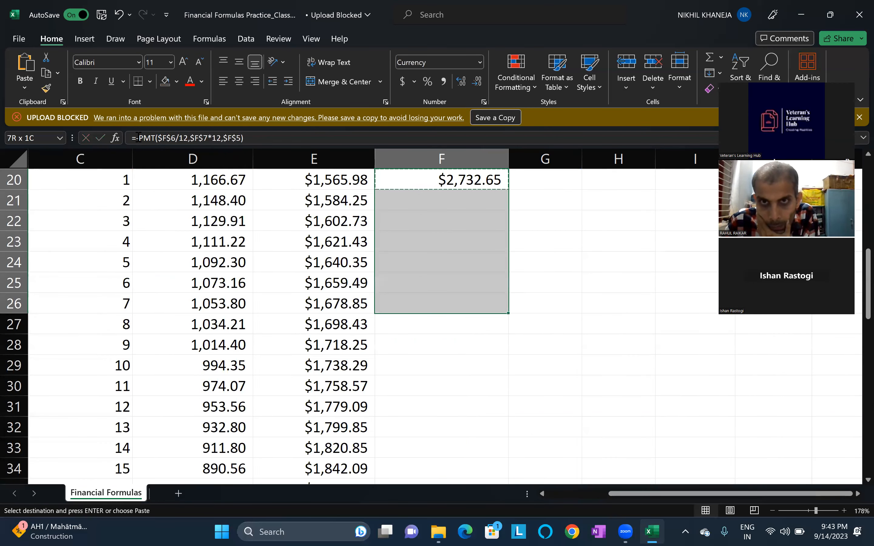
{"action": "key", "text": "shift+Down"}
{"action": "key", "text": "shift+Down"}
{"action": "key", "text": "shift+Down"}
{"action": "key", "text": "shift+Down"}
{"action": "key", "text": "shift+Down"}
{"action": "key", "text": "shift+Down"}
{"action": "key", "text": "shift+Down"}
{"action": "key", "text": "shift+Down"}
{"action": "key", "text": "shift+Down"}
{"action": "key", "text": "shift+Down"}
{"action": "key", "text": "shift+Down"}
{"action": "key", "text": "shift+Down"}
{"action": "key", "text": "shift+Down"}
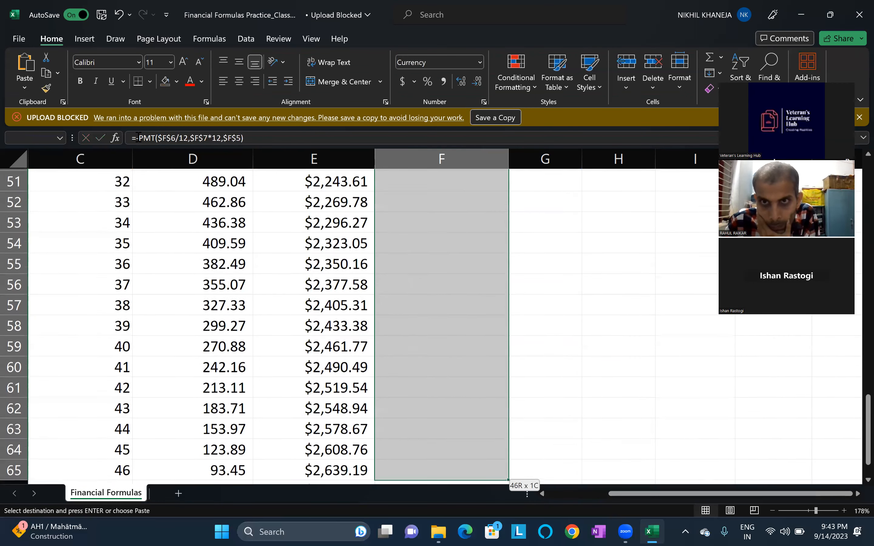
{"action": "key", "text": "shift+Up"}
{"action": "key", "text": "shift+Up"}
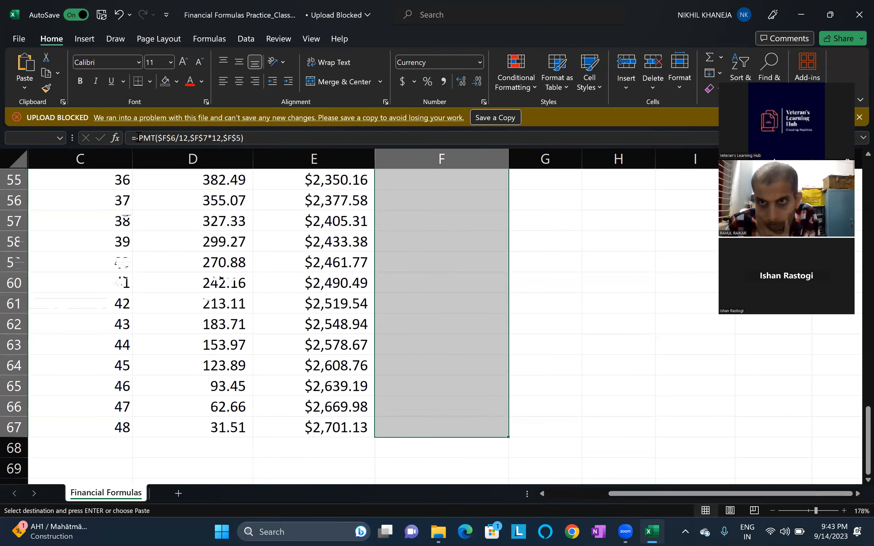
{"action": "key", "text": "Return"}
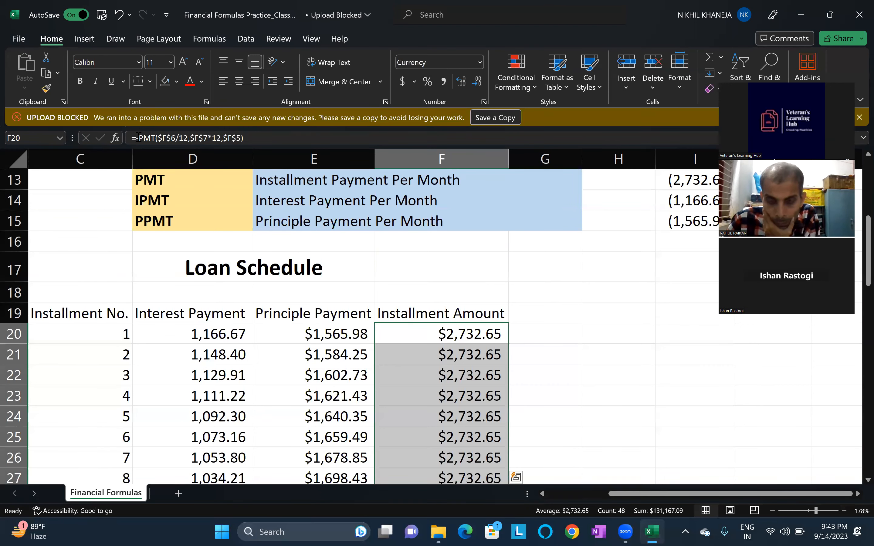
Step: Enter the check formula =F20=(D20+E20) in G20 to compare the installment amount with interest plus principal
{"action": "key", "text": "Left"}
{"action": "key", "text": "Left"}
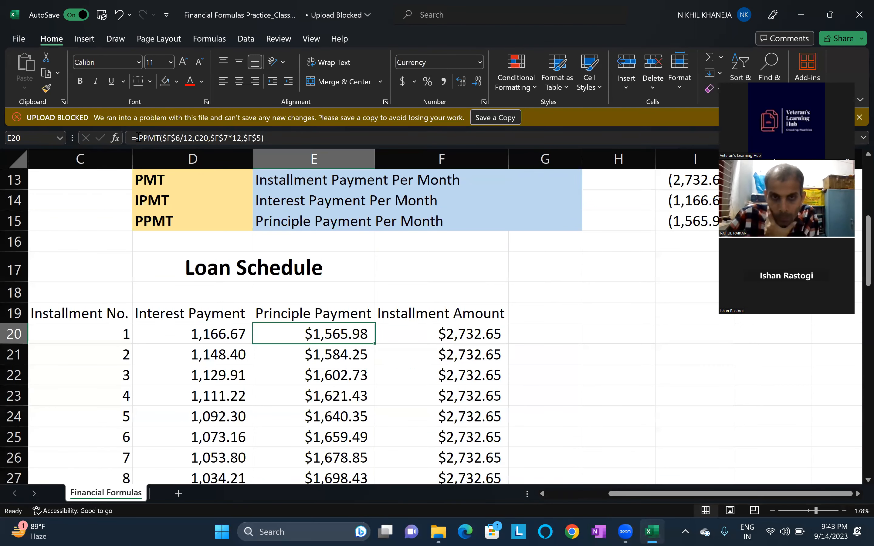
{"action": "key", "text": "Right"}
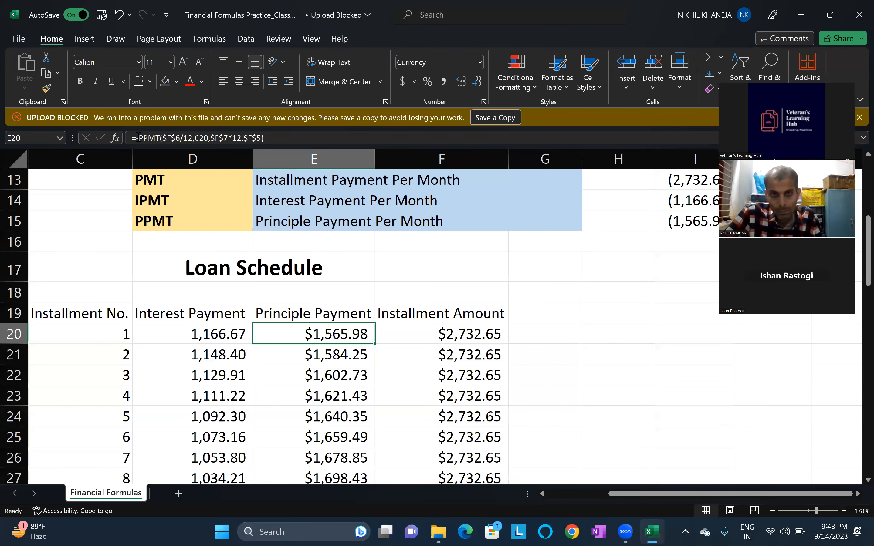
{"action": "key", "text": "Right"}
{"action": "key", "text": "Right"}
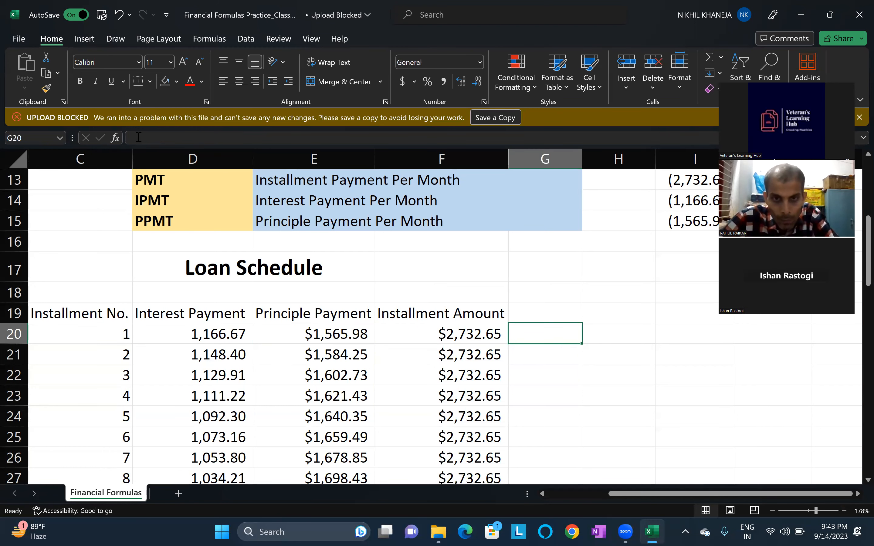
{"action": "type", "text": "="}
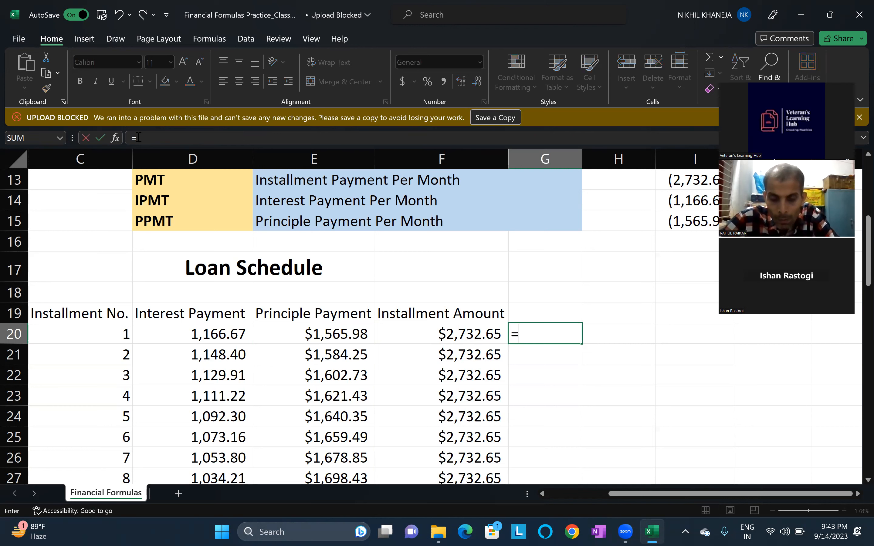
{"action": "key", "text": "Left"}
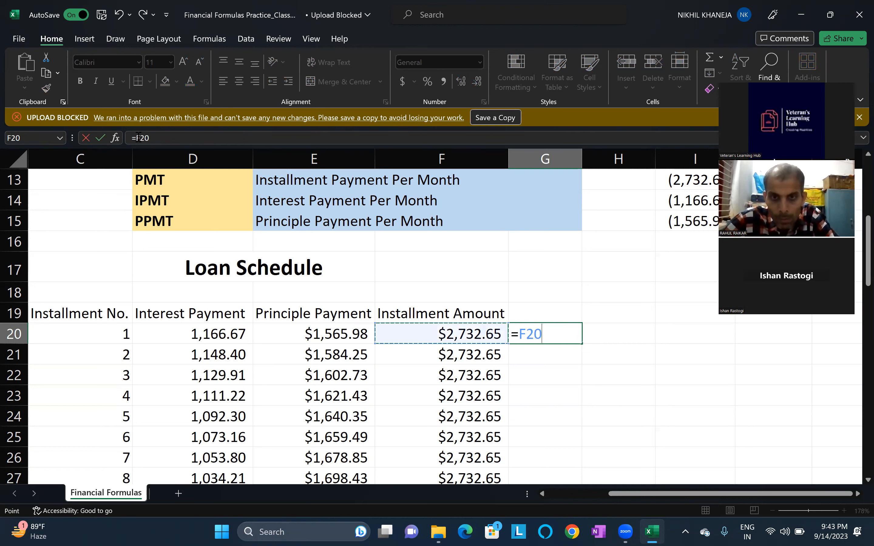
{"action": "type", "text": "=("}
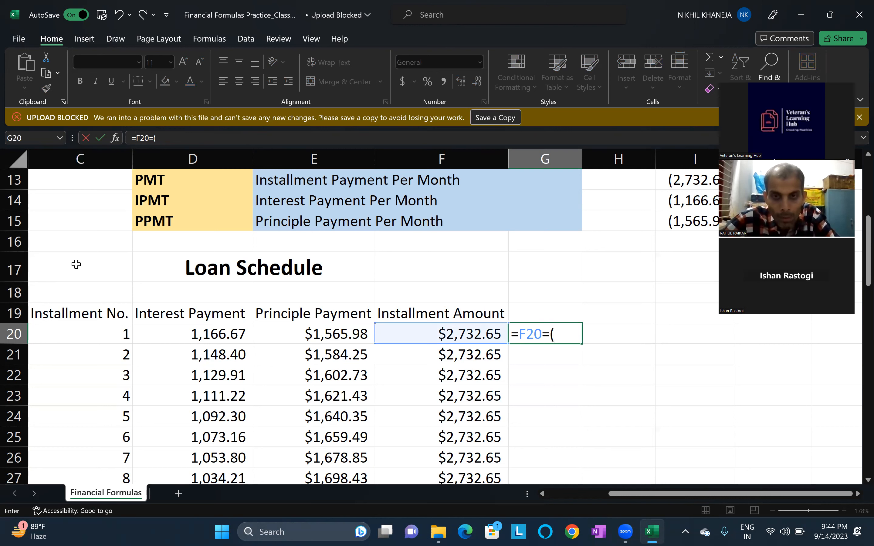
{"action": "left_click", "coordinate": [186, 332]}
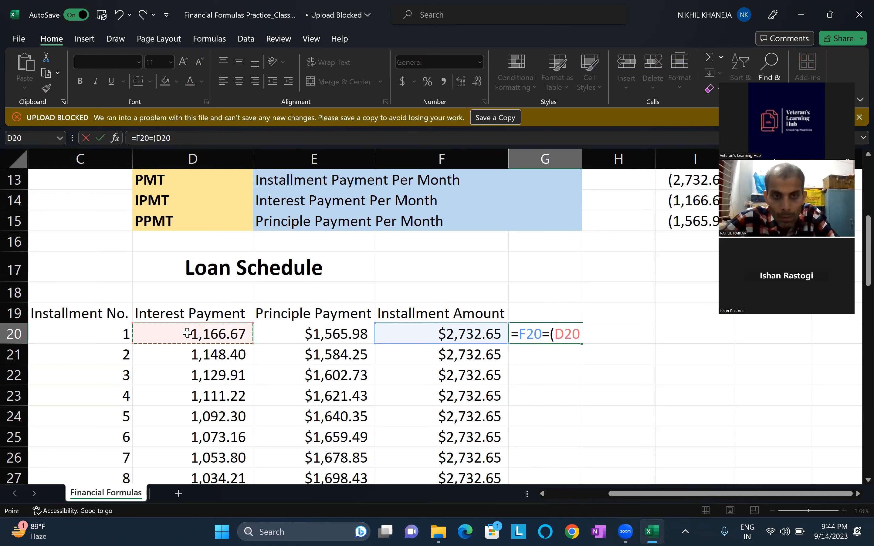
{"action": "type", "text": "+"}
{"action": "left_click", "coordinate": [350, 335]}
{"action": "type", "text": ")"}
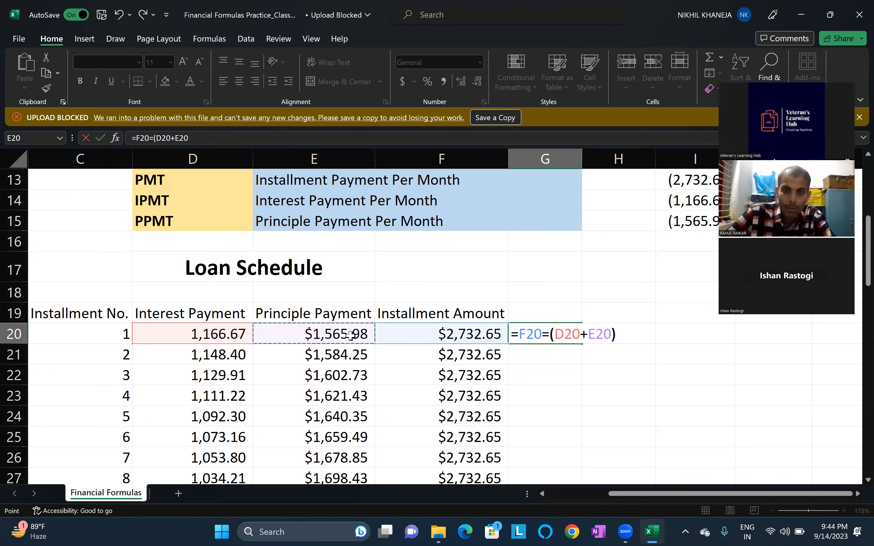
{"action": "key", "text": "Return"}
Step: Copy the G20 check formula down column G to G67, the row of installment 48
{"action": "key", "text": "Up"}
{"action": "key", "text": "ctrl+c"}
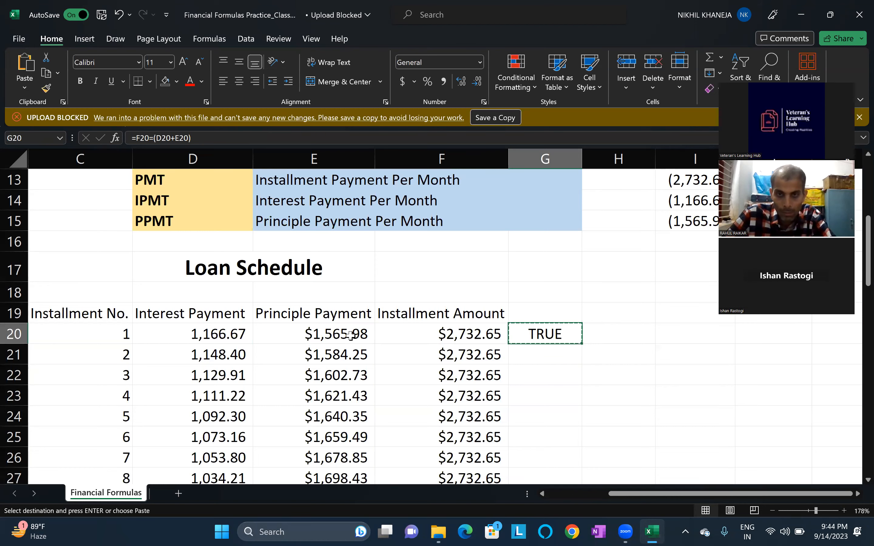
{"action": "key", "text": "shift+Down"}
{"action": "key", "text": "shift+Down"}
{"action": "key", "text": "shift+Down"}
{"action": "key", "text": "shift+Down"}
{"action": "key", "text": "shift+Down"}
{"action": "key", "text": "shift+Down"}
{"action": "key", "text": "shift+Down"}
{"action": "key", "text": "shift+Down"}
{"action": "key", "text": "shift+Down"}
{"action": "key", "text": "shift+Down"}
{"action": "key", "text": "shift+Down"}
{"action": "key", "text": "shift+Down"}
{"action": "key", "text": "shift+Down"}
{"action": "key", "text": "shift+Down"}
{"action": "key", "text": "shift+Down"}
{"action": "key", "text": "shift+Down"}
{"action": "key", "text": "shift+Down"}
{"action": "key", "text": "shift+Down"}
{"action": "key", "text": "shift+Down"}
{"action": "key", "text": "shift+Down"}
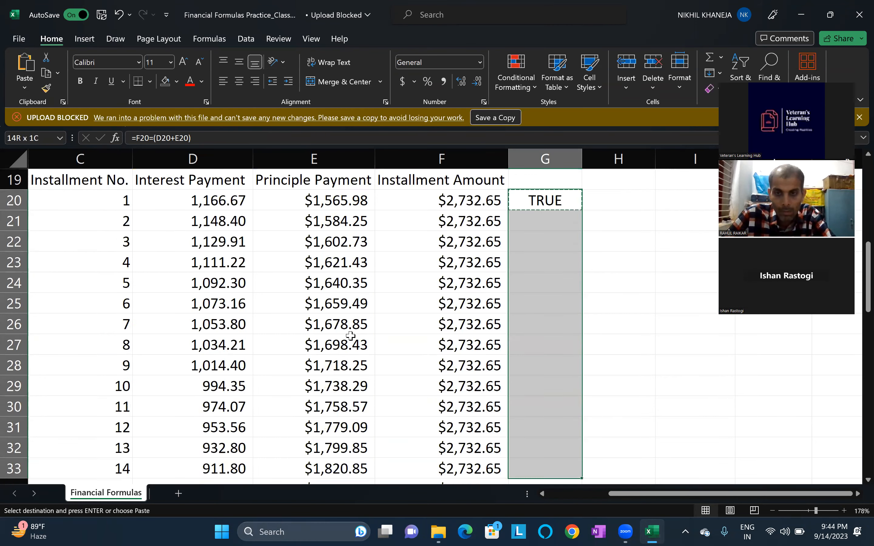
{"action": "key", "text": "shift+Down"}
{"action": "key", "text": "shift+Down"}
{"action": "key", "text": "shift+Down"}
{"action": "key", "text": "shift+Down"}
{"action": "key", "text": "shift+Down"}
{"action": "key", "text": "shift+Down"}
{"action": "key", "text": "shift+Down"}
{"action": "key", "text": "shift+Down"}
{"action": "key", "text": "shift+Down"}
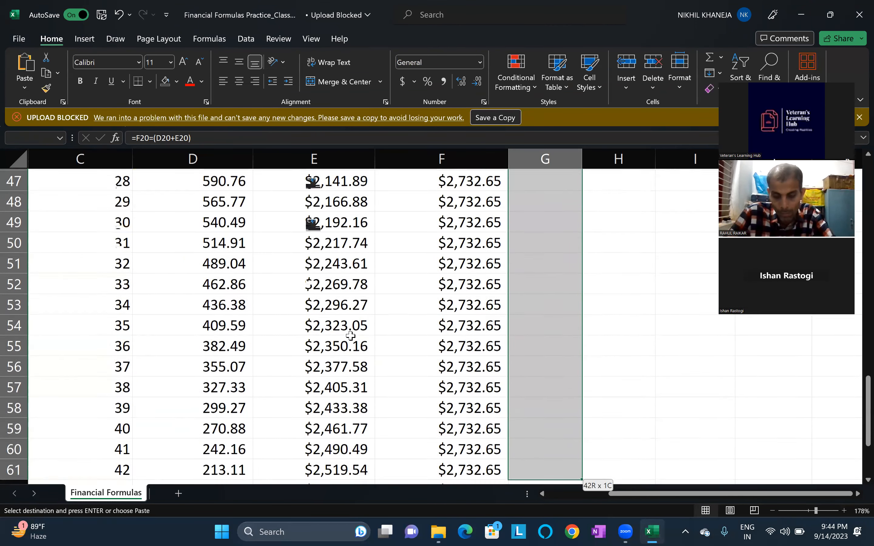
{"action": "key", "text": "shift+Down"}
{"action": "key", "text": "shift+Down"}
{"action": "key", "text": "shift+Up"}
{"action": "key", "text": "Return"}
Step: Review the column G check results for all installments down to row 67, and return to the head of the Loan Schedule
{"action": "key", "text": "Down"}
{"action": "key", "text": "Down"}
{"action": "key", "text": "Down"}
{"action": "key", "text": "Down"}
{"action": "key", "text": "Down"}
{"action": "key", "text": "Down"}
{"action": "key", "text": "Down"}
{"action": "key", "text": "Down"}
{"action": "key", "text": "Down"}
{"action": "key", "text": "Down"}
{"action": "key", "text": "Down"}
{"action": "key", "text": "Down"}
{"action": "key", "text": "Down"}
{"action": "key", "text": "Down"}
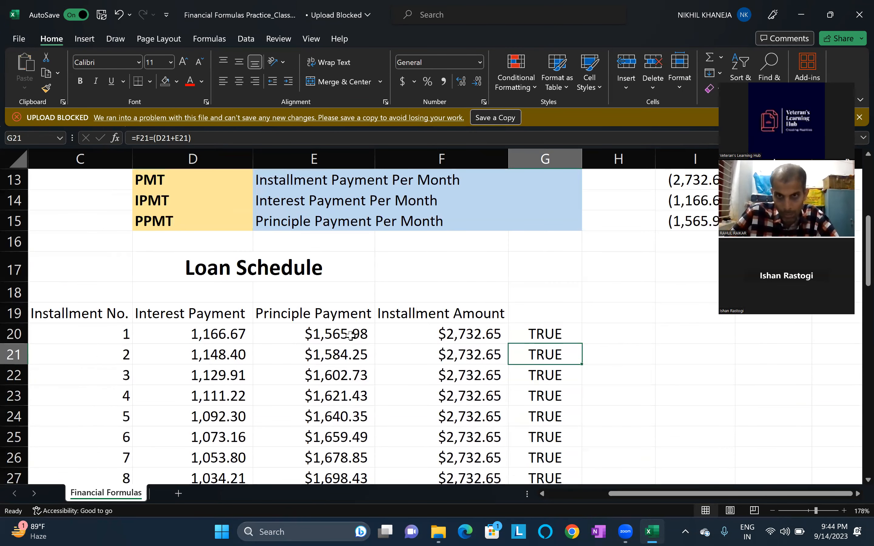
{"action": "key", "text": "Down"}
{"action": "key", "text": "Down"}
{"action": "key", "text": "Down"}
{"action": "key", "text": "Down"}
{"action": "key", "text": "Down"}
{"action": "key", "text": "Down"}
{"action": "key", "text": "Down"}
{"action": "key", "text": "Down"}
{"action": "key", "text": "Down"}
{"action": "key", "text": "Down"}
{"action": "key", "text": "Down"}
{"action": "key", "text": "Down"}
{"action": "key", "text": "Down"}
{"action": "key", "text": "Down"}
{"action": "key", "text": "Down"}
{"action": "key", "text": "Down"}
{"action": "key", "text": "Down"}
{"action": "key", "text": "Down"}
{"action": "key", "text": "Down"}
{"action": "key", "text": "Down"}
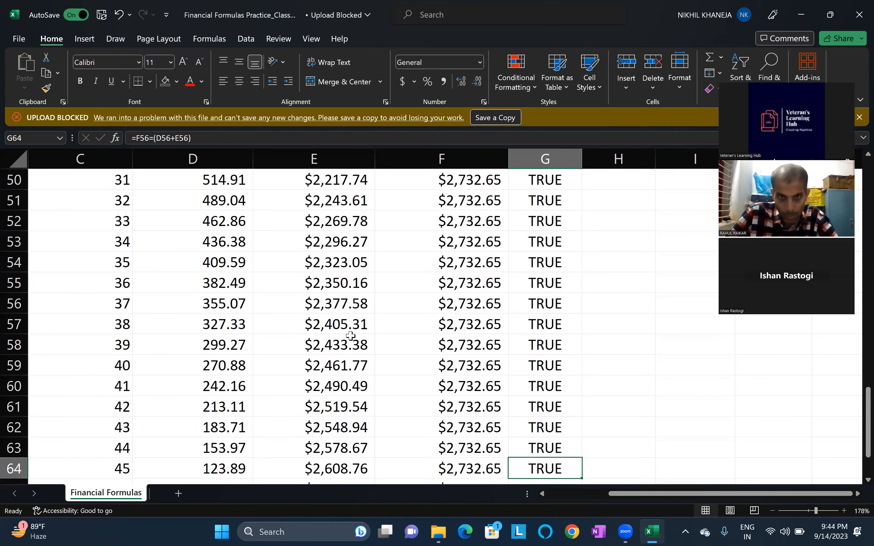
{"action": "key", "text": "Up"}
{"action": "key", "text": "Up"}
{"action": "key", "text": "Up"}
{"action": "key", "text": "Up"}
{"action": "key", "text": "Up"}
{"action": "key", "text": "Up"}
{"action": "key", "text": "Up"}
{"action": "key", "text": "Up"}
{"action": "key", "text": "Up"}
{"action": "key", "text": "Up"}
{"action": "key", "text": "Up"}
{"action": "key", "text": "Up"}
{"action": "key", "text": "Up"}
{"action": "key", "text": "Up"}
{"action": "key", "text": "Up"}
{"action": "key", "text": "Up"}
{"action": "key", "text": "Up"}
{"action": "key", "text": "Up"}
{"action": "key", "text": "Up"}
{"action": "key", "text": "Up"}
{"action": "key", "text": "Up"}
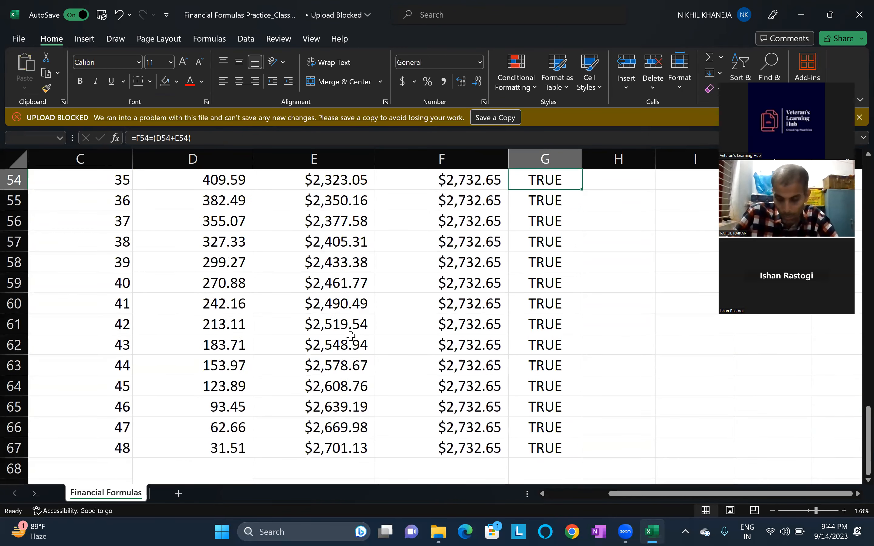
{"action": "key", "text": "Up"}
{"action": "key", "text": "Up"}
{"action": "key", "text": "Up"}
{"action": "key", "text": "Up"}
{"action": "key", "text": "Up"}
{"action": "key", "text": "Up"}
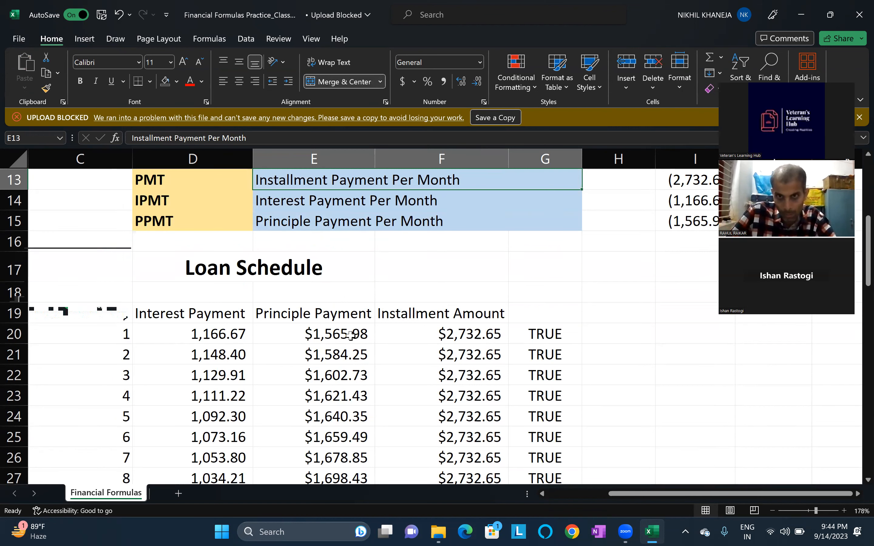
Step: Make the Loan Schedule column headings in row 19, from column A through F, bold
{"action": "key", "text": "Left"}
{"action": "key", "text": "Left"}
{"action": "key", "text": "Left"}
{"action": "key", "text": "Left"}
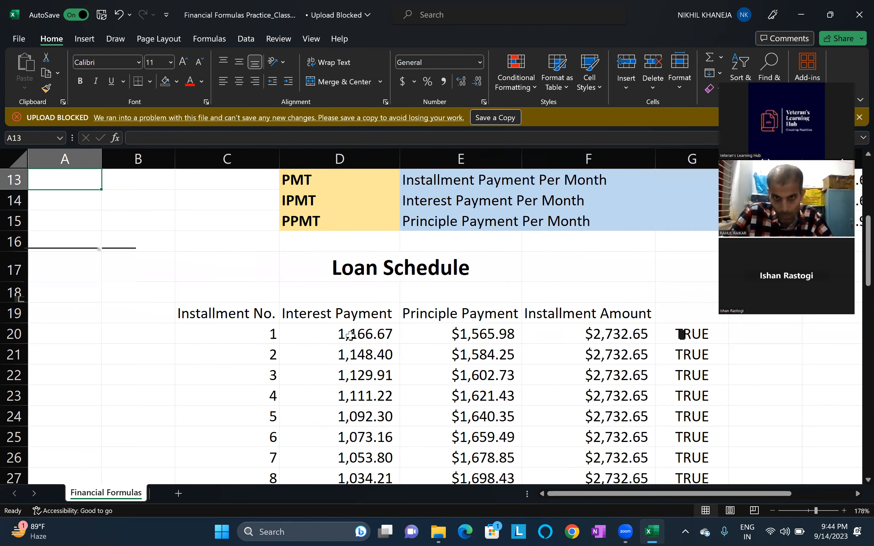
{"action": "key", "text": "Down"}
{"action": "key", "text": "Down"}
{"action": "key", "text": "Down"}
{"action": "key", "text": "Down"}
{"action": "key", "text": "Down"}
{"action": "key", "text": "Down"}
{"action": "key", "text": "shift+Right"}
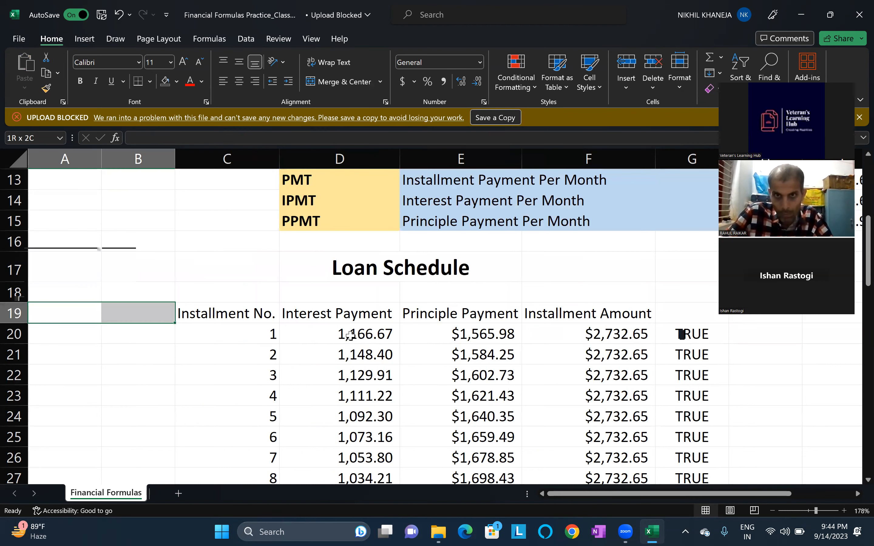
{"action": "key", "text": "shift+Right"}
{"action": "key", "text": "shift+Right"}
{"action": "key", "text": "shift+Right"}
{"action": "key", "text": "shift+Right"}
{"action": "key", "text": "ctrl+b"}
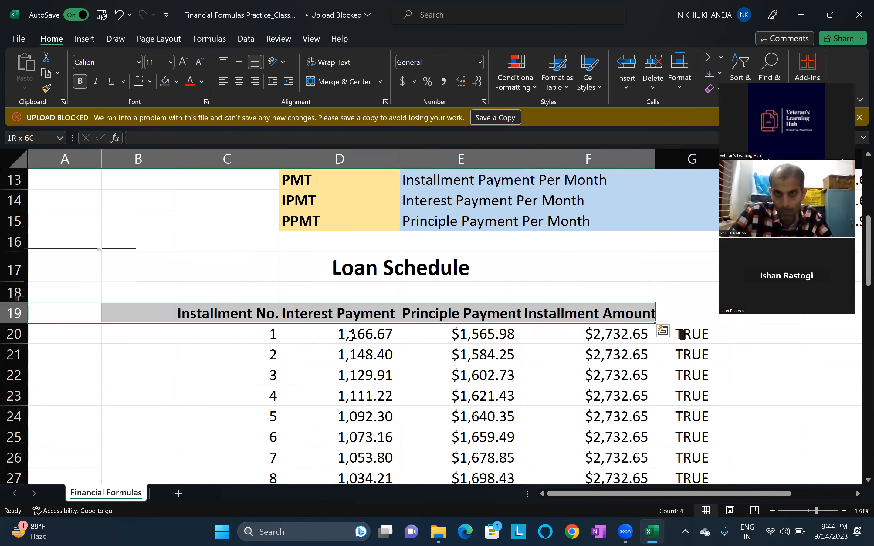
Step: Enter the heading "Remarks" in G19 above the check results
{"action": "key", "text": "Down"}
{"action": "key", "text": "Right"}
{"action": "key", "text": "Right"}
{"action": "key", "text": "Right"}
{"action": "key", "text": "Right"}
{"action": "key", "text": "Right"}
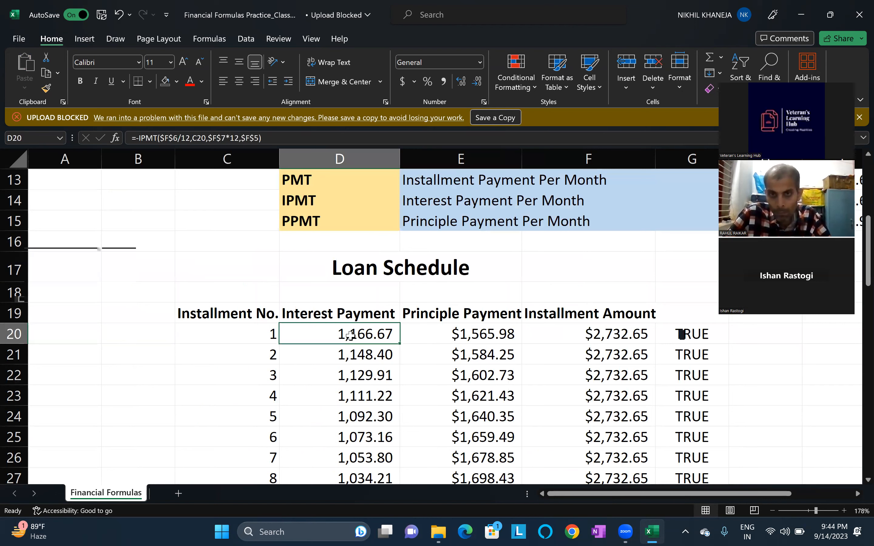
{"action": "key", "text": "Right"}
{"action": "key", "text": "Up"}
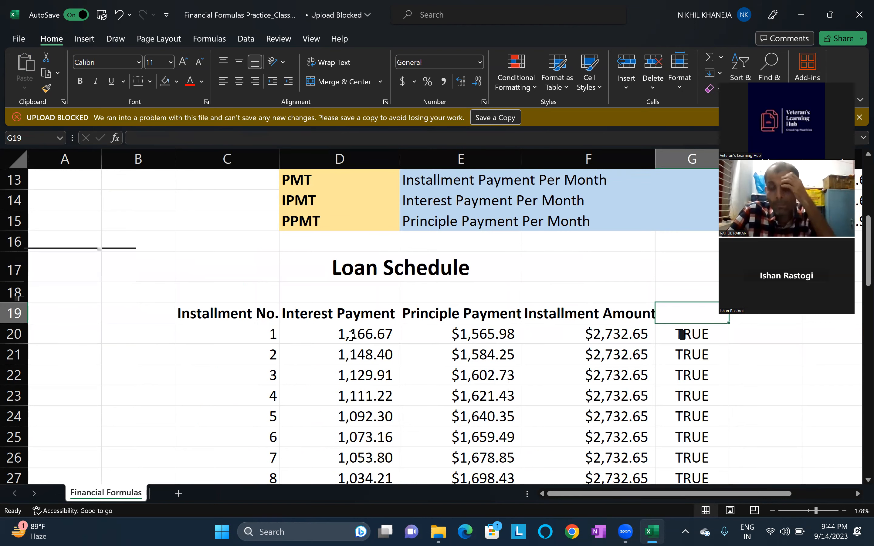
{"action": "type", "text": "Remarks"}
{"action": "key", "text": "Return"}
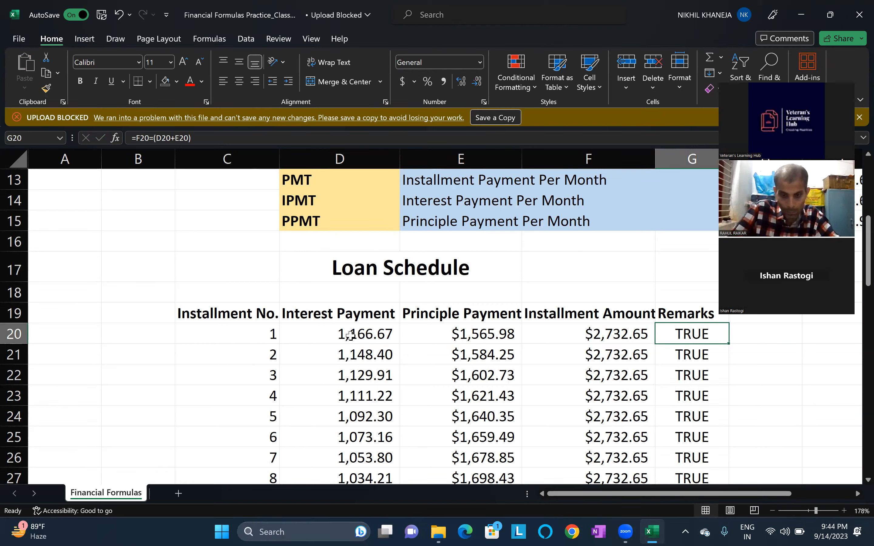
Step: Fill the Loan Schedule headings in C19:G19 with light blue
{"action": "key", "text": "Left"}
{"action": "key", "text": "Left"}
{"action": "key", "text": "Left"}
{"action": "key", "text": "Left"}
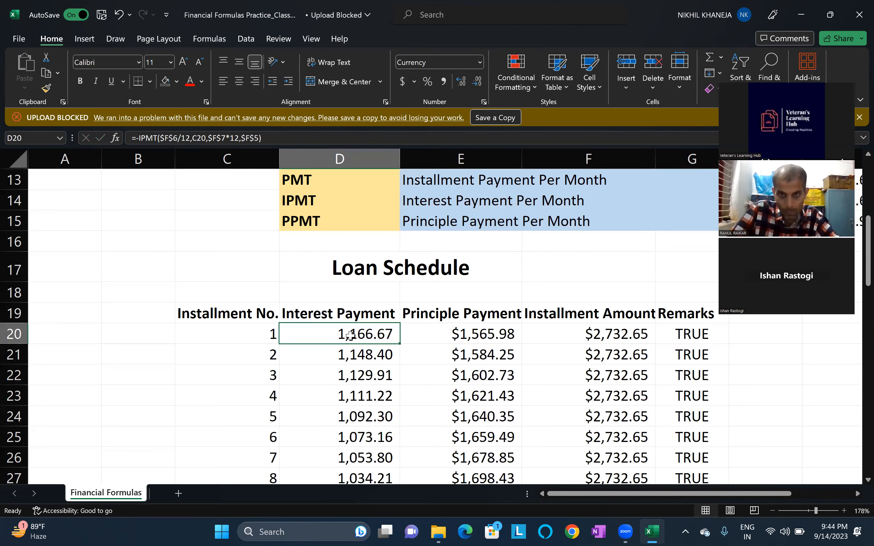
{"action": "key", "text": "Up"}
{"action": "key", "text": "shift+Right"}
{"action": "key", "text": "shift+Right"}
{"action": "key", "text": "shift+Right"}
{"action": "key", "text": "shift+Right"}
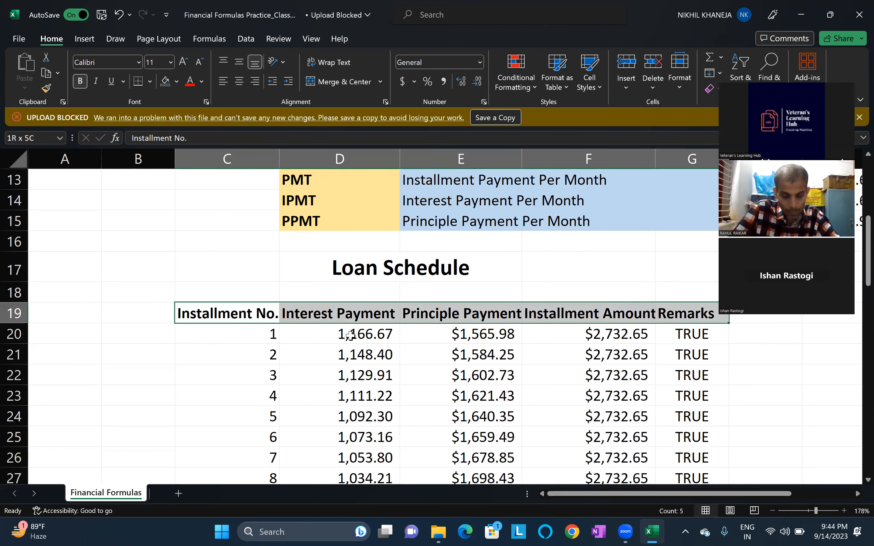
{"action": "key", "text": "alt"}
{"action": "key", "text": "h"}
{"action": "key", "text": "h"}
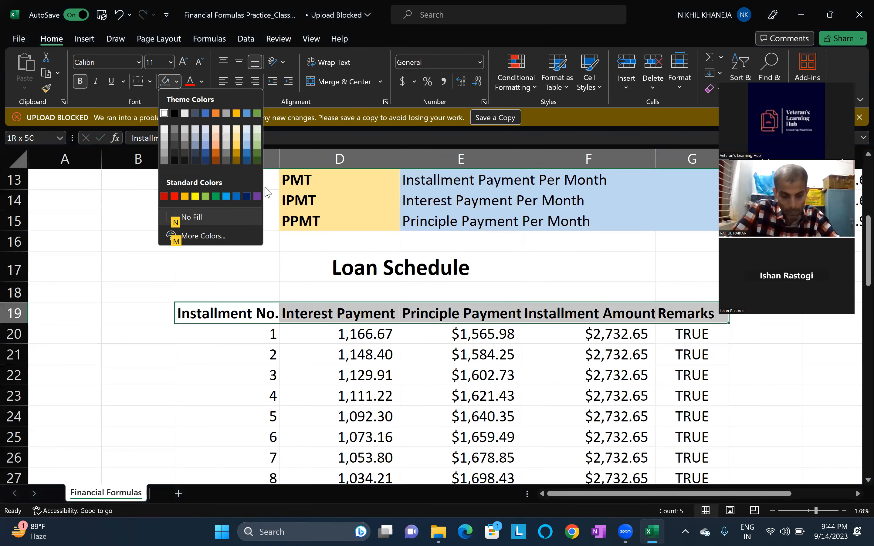
{"action": "left_click", "coordinate": [246, 139]}
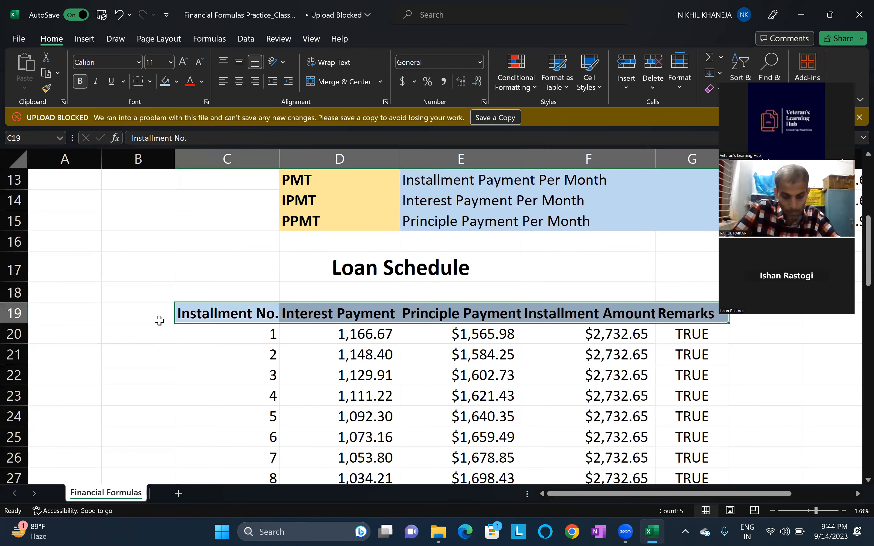
{"action": "left_click", "coordinate": [159, 320]}
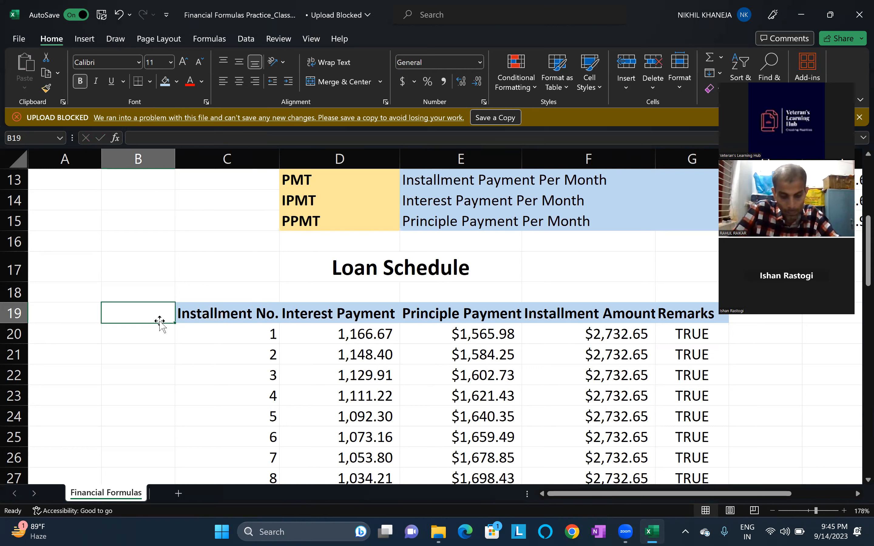
Step: Apply the Comma Style to the Principle Payment and Installment Amount values of all installments, starting from E20:F20
{"action": "key", "text": "Right"}
{"action": "key", "text": "Right"}
{"action": "key", "text": "Right"}
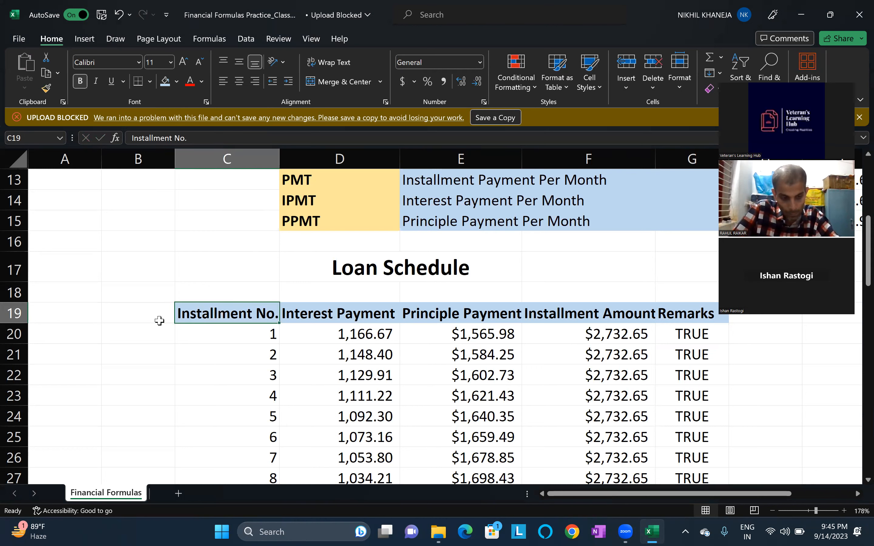
{"action": "key", "text": "Down"}
{"action": "key", "text": "shift+Right"}
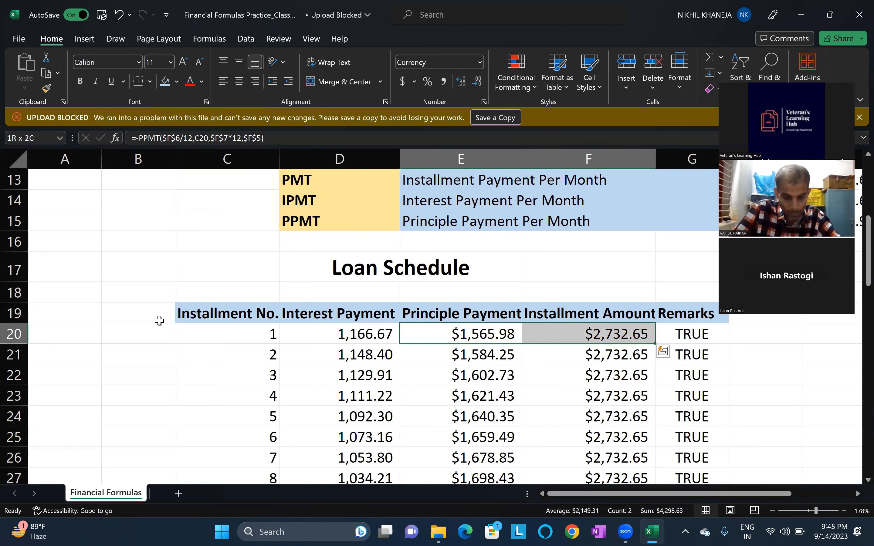
{"action": "key", "text": "ctrl+q"}
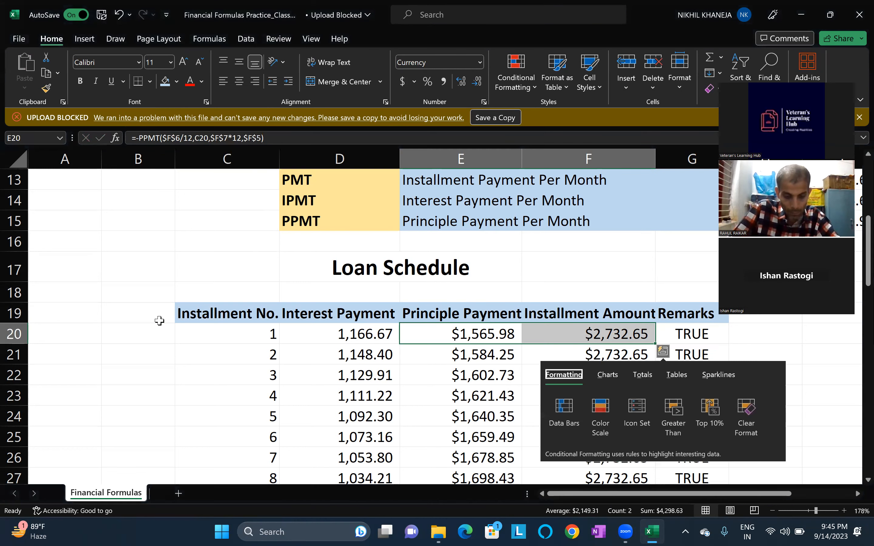
{"action": "left_click", "coordinate": [460, 332]}
{"action": "key", "text": "shift+Right"}
{"action": "key", "text": "shift+Down"}
{"action": "key", "text": "shift+Down"}
{"action": "key", "text": "shift+Down"}
{"action": "key", "text": "shift+Down"}
{"action": "key", "text": "shift+Down"}
{"action": "key", "text": "shift+Down"}
{"action": "key", "text": "shift+Down"}
{"action": "key", "text": "shift+Down"}
{"action": "key", "text": "shift+Down"}
{"action": "key", "text": "shift+Down"}
{"action": "key", "text": "shift+Down"}
{"action": "key", "text": "shift+Down"}
{"action": "key", "text": "shift+Down"}
{"action": "key", "text": "shift+Down"}
{"action": "key", "text": "shift+Down"}
{"action": "key", "text": "shift+Down"}
{"action": "key", "text": "shift+Down"}
{"action": "key", "text": "shift+Down"}
{"action": "key", "text": "shift+Down"}
{"action": "key", "text": "shift+Down"}
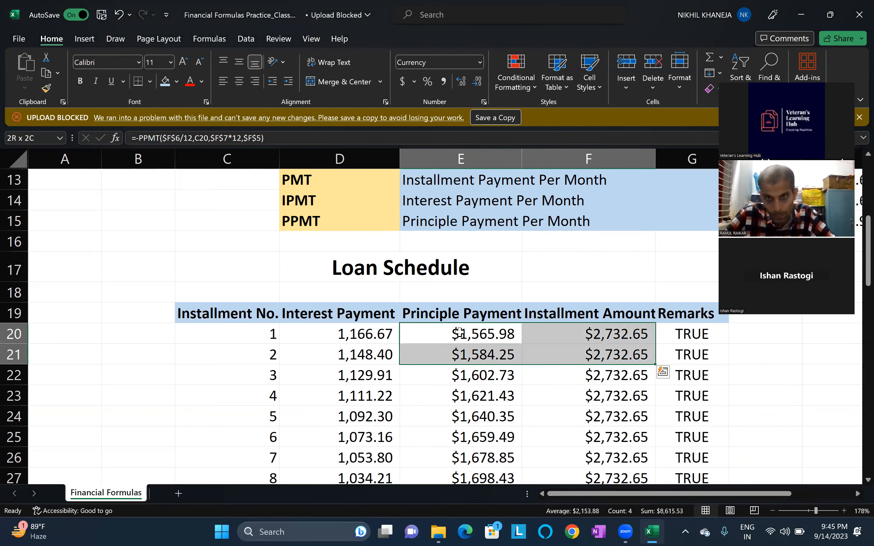
{"action": "key", "text": "shift+Down"}
{"action": "key", "text": "shift+Down"}
{"action": "key", "text": "shift+Down"}
{"action": "key", "text": "shift+Down"}
{"action": "key", "text": "shift+Down"}
{"action": "key", "text": "shift+Down"}
{"action": "key", "text": "shift+Down"}
{"action": "key", "text": "shift+Down"}
{"action": "key", "text": "shift+Down"}
{"action": "key", "text": "shift+Down"}
{"action": "key", "text": "shift+Down"}
{"action": "key", "text": "shift+Down"}
{"action": "key", "text": "shift+Down"}
{"action": "key", "text": "shift+Down"}
{"action": "key", "text": "shift+Down"}
{"action": "key", "text": "shift+Down"}
{"action": "key", "text": "shift+Down"}
{"action": "key", "text": "shift+Down"}
{"action": "key", "text": "shift+Down"}
{"action": "key", "text": "shift+Down"}
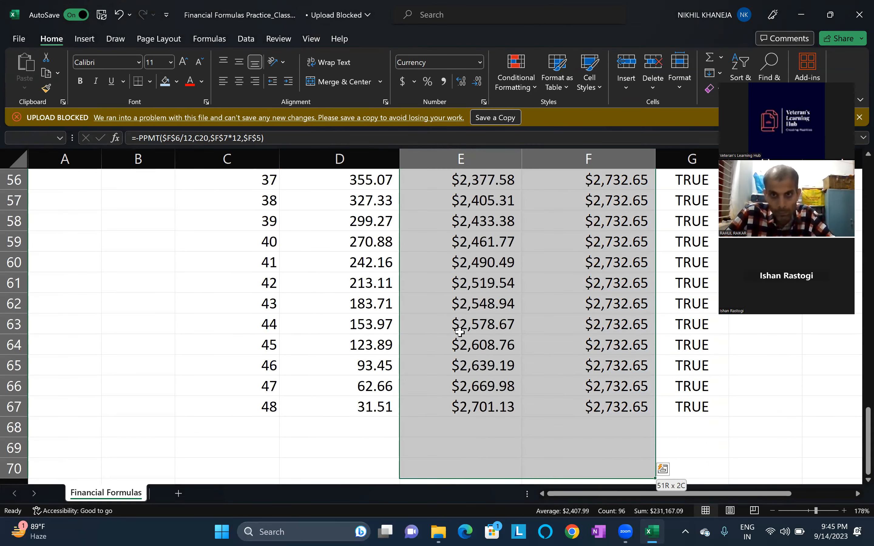
{"action": "left_click", "coordinate": [446, 80]}
{"action": "left_click", "coordinate": [556, 356]}
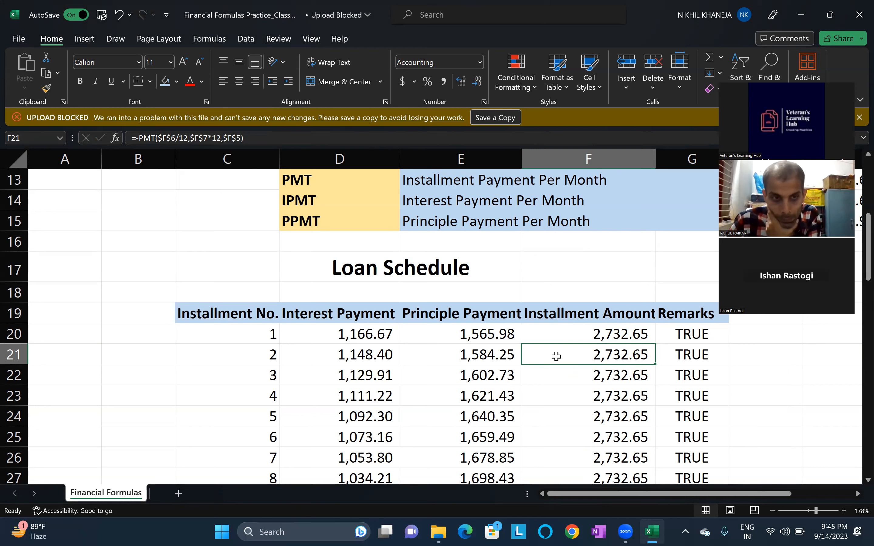
Step: Add a blank worksheet to the workbook
{"action": "left_click", "coordinate": [177, 497]}
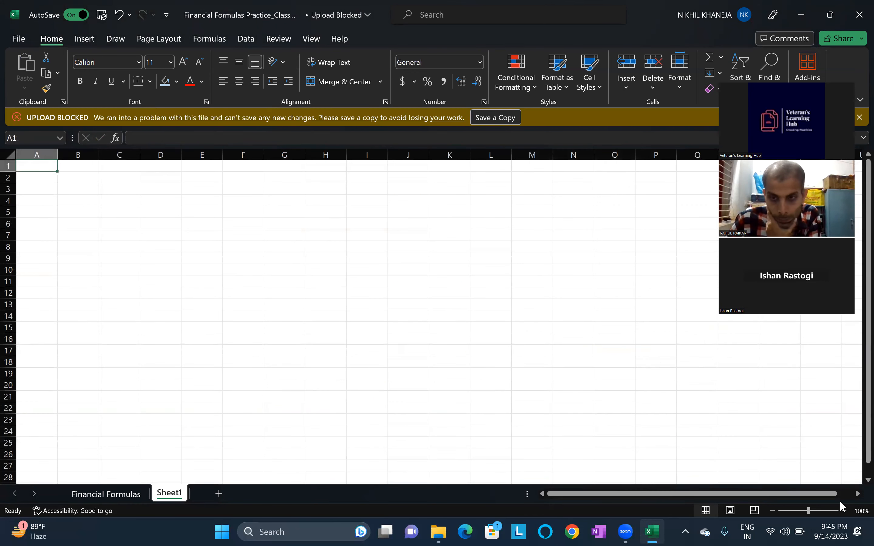
{"action": "left_click", "coordinate": [814, 511]}
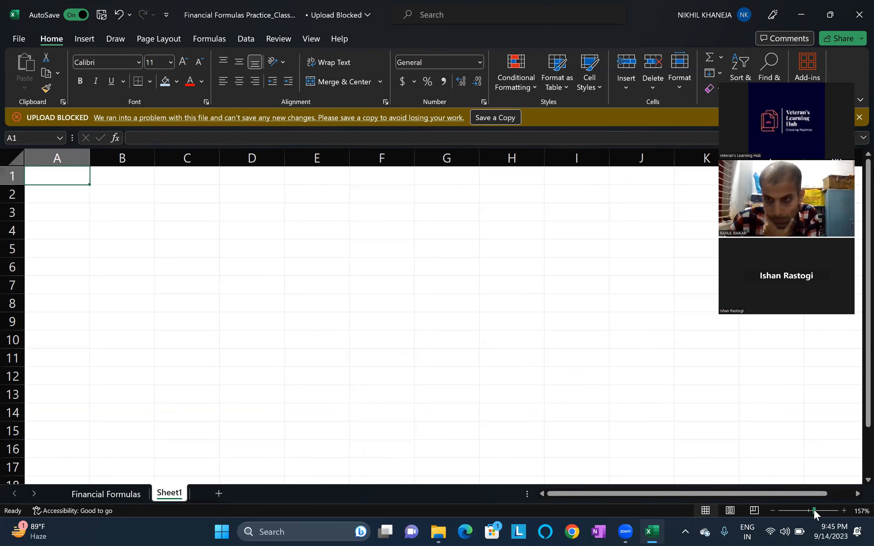
{"action": "left_click_drag", "start_coordinate": [186, 226], "coordinate": [449, 405]}
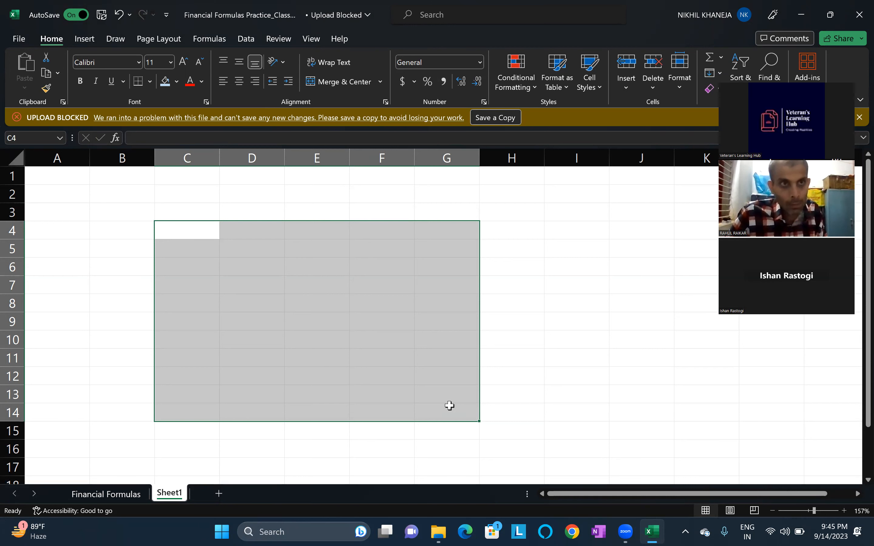
{"action": "left_click", "coordinate": [449, 406]}
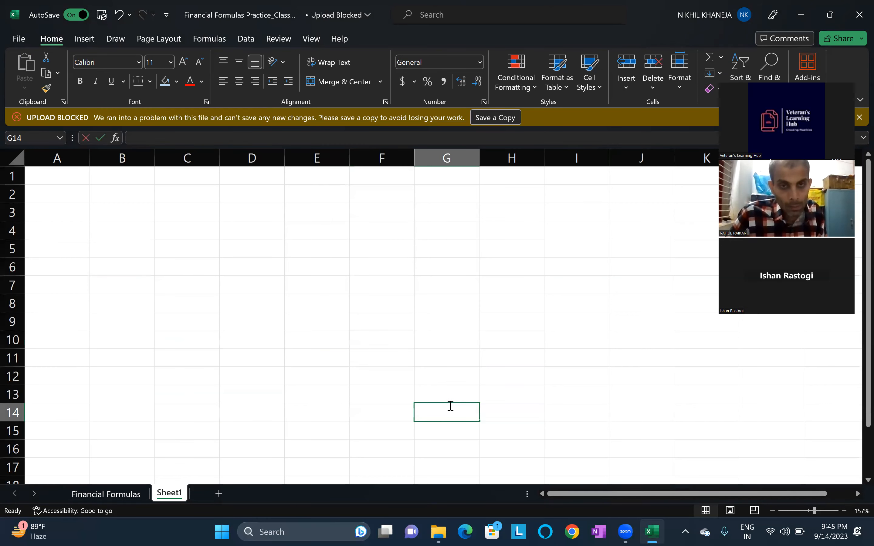
{"action": "left_click", "coordinate": [449, 403]}
{"action": "key", "text": "Up"}
{"action": "key", "text": "Up"}
{"action": "key", "text": "Up"}
{"action": "key", "text": "Up"}
{"action": "key", "text": "Up"}
{"action": "key", "text": "Up"}
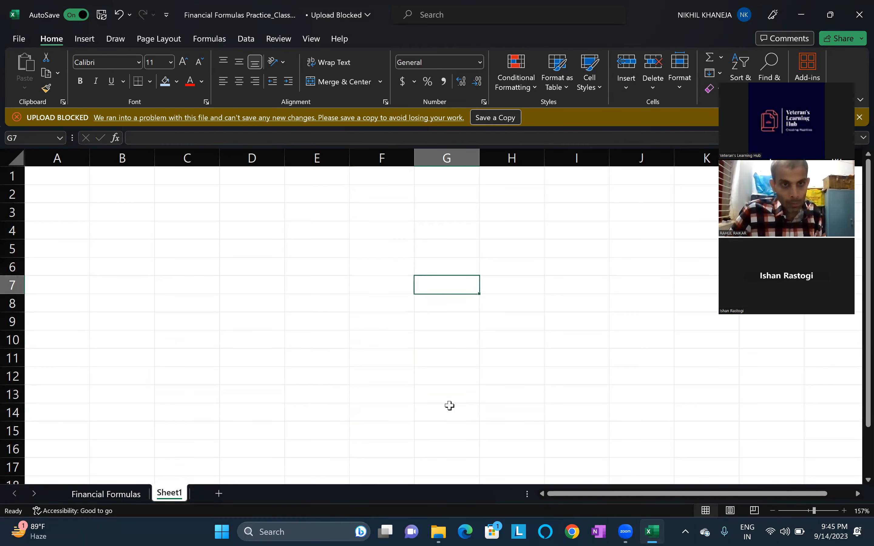
Step: Enter the sample amounts 10250, 20000, 12356 and 23089 in cells G6 to G9
{"action": "left_click", "coordinate": [449, 405]}
{"action": "key", "text": "Up"}
{"action": "key", "text": "Up"}
{"action": "key", "text": "Up"}
{"action": "key", "text": "Up"}
{"action": "key", "text": "Up"}
{"action": "key", "text": "Up"}
{"action": "key", "text": "Up"}
{"action": "key", "text": "Up"}
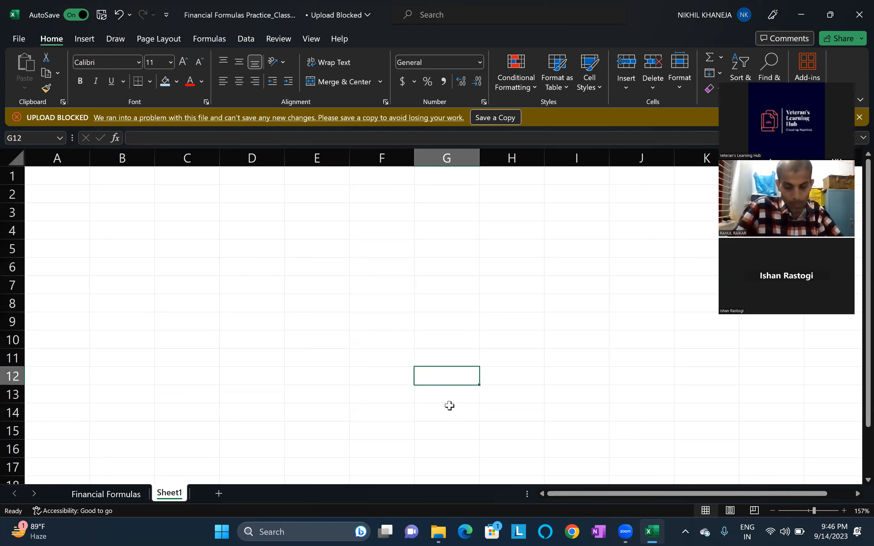
{"action": "type", "text": "1"}
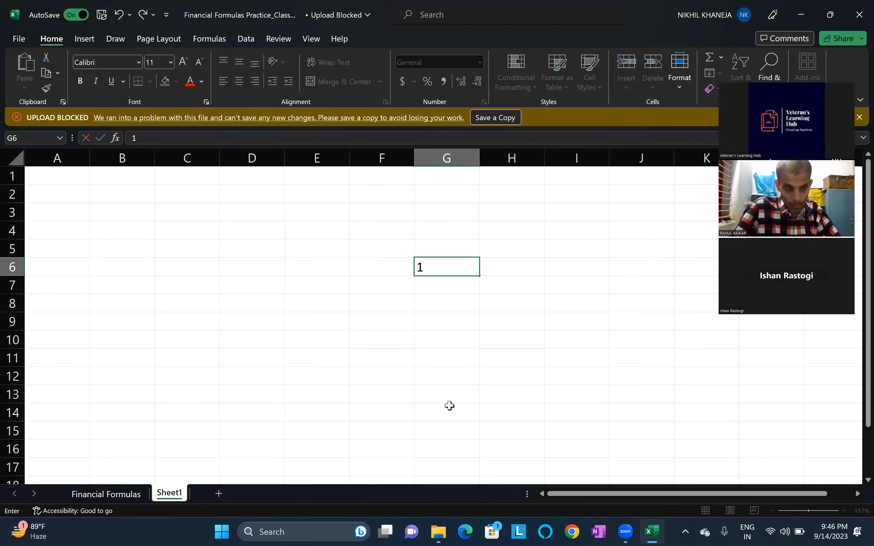
{"action": "type", "text": "0250"}
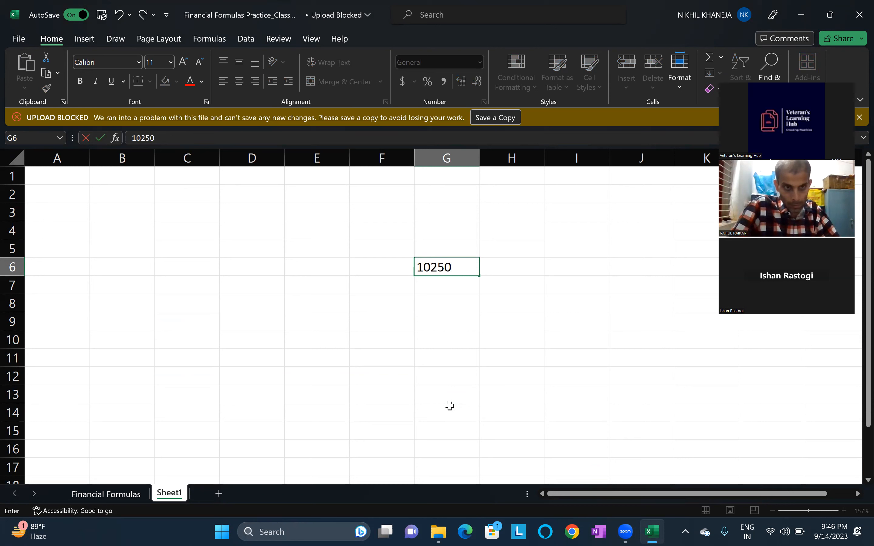
{"action": "key", "text": "Return"}
{"action": "type", "text": "2"}
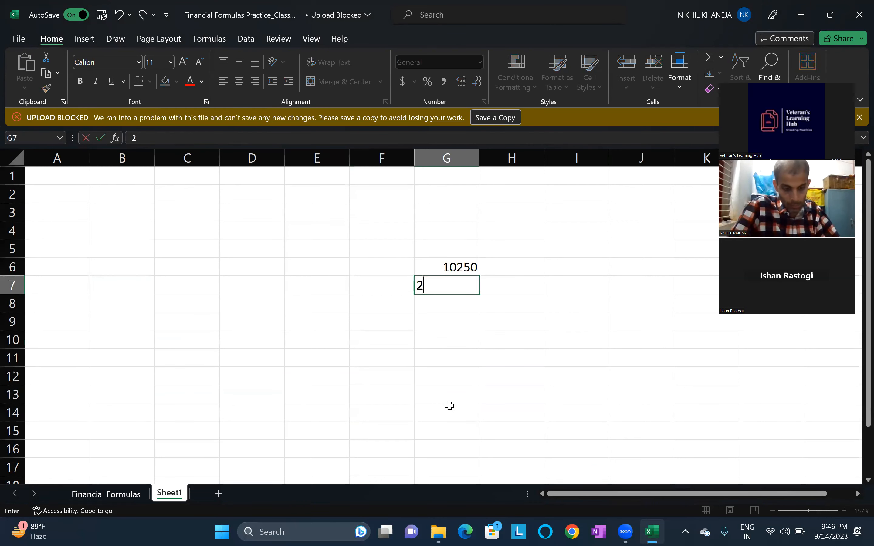
{"action": "type", "text": "0000"}
{"action": "key", "text": "Return"}
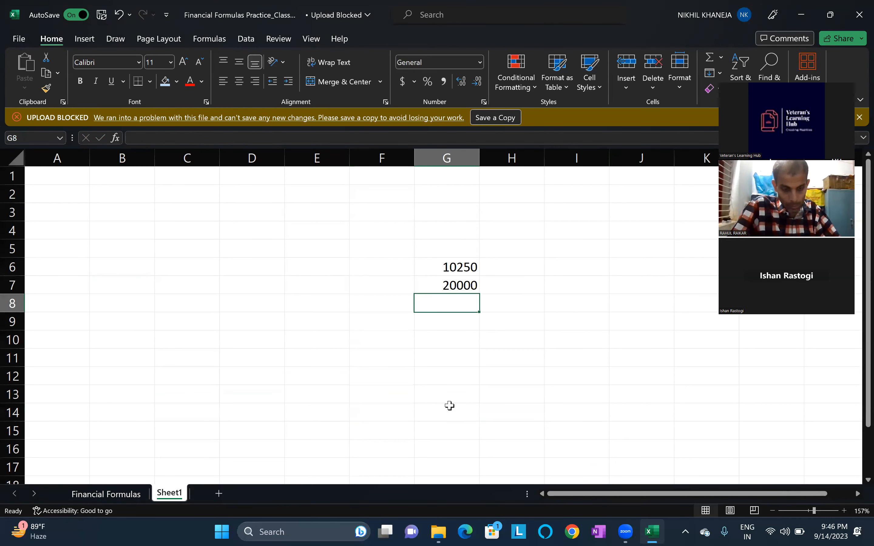
{"action": "type", "text": "12356"}
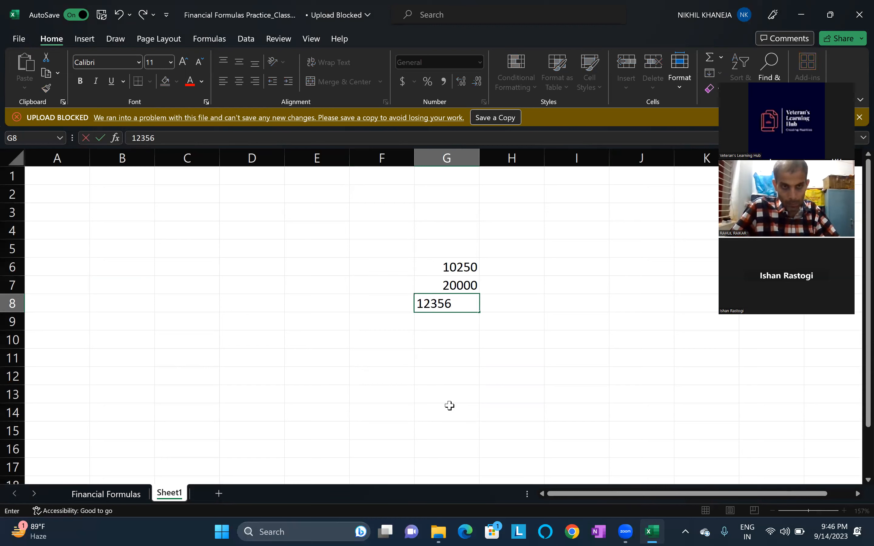
{"action": "key", "text": "Return"}
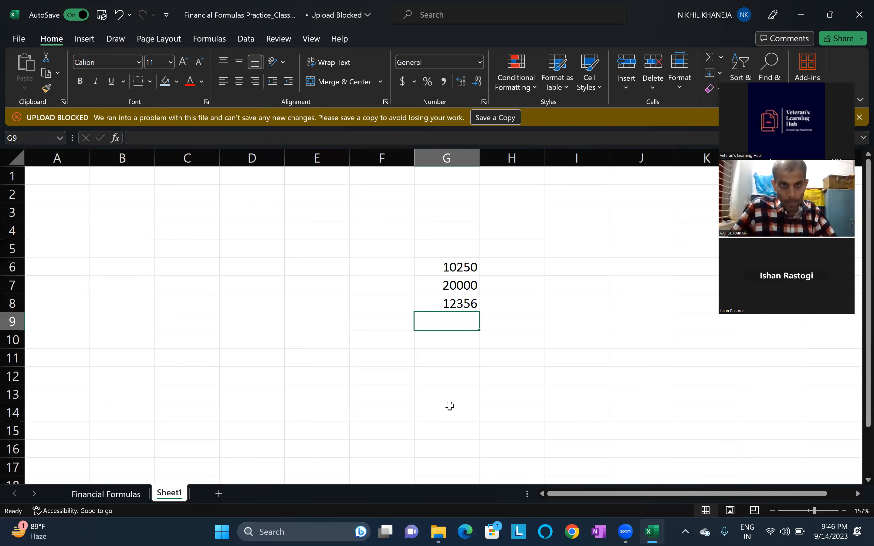
{"action": "type", "text": "23089"}
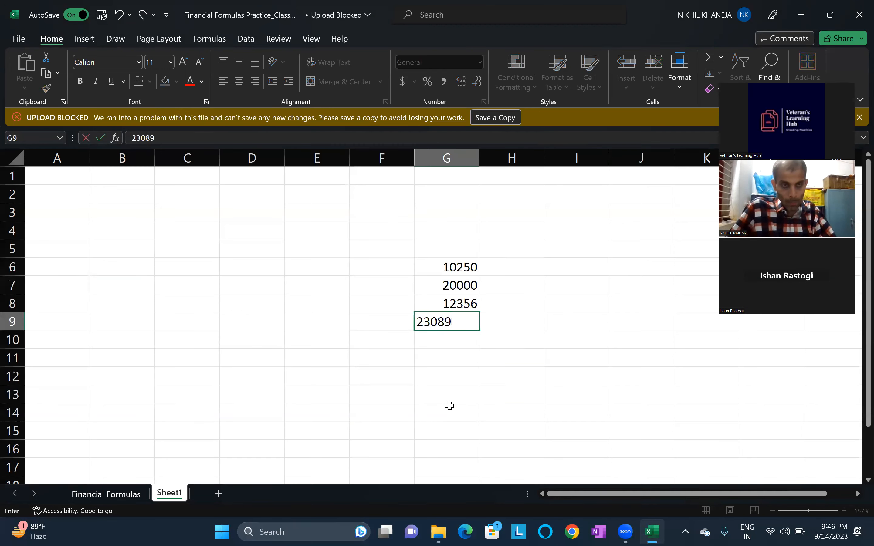
{"action": "key", "text": "Return"}
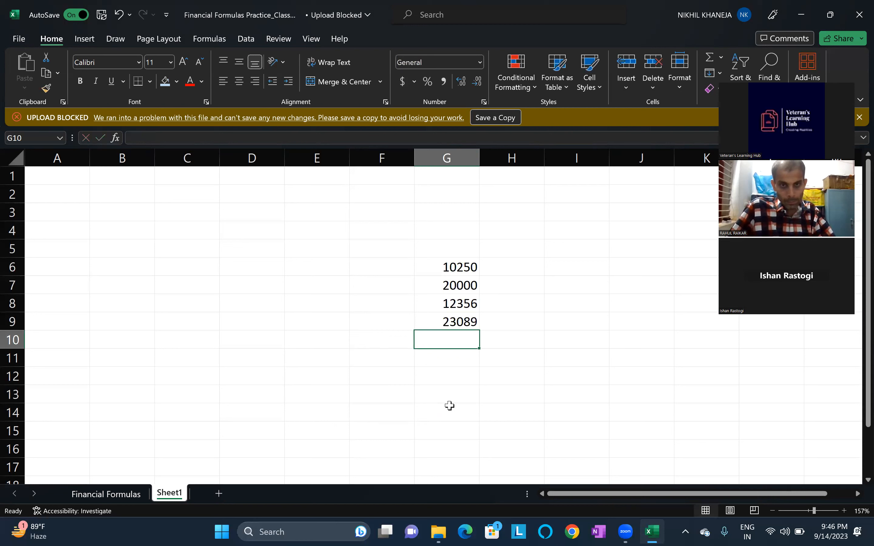
Step: Replace the amount in G6 with 10250$, placing the dollar sign directly after the number
{"action": "key", "text": "Up"}
{"action": "key", "text": "Up"}
{"action": "key", "text": "Up"}
{"action": "key", "text": "Up"}
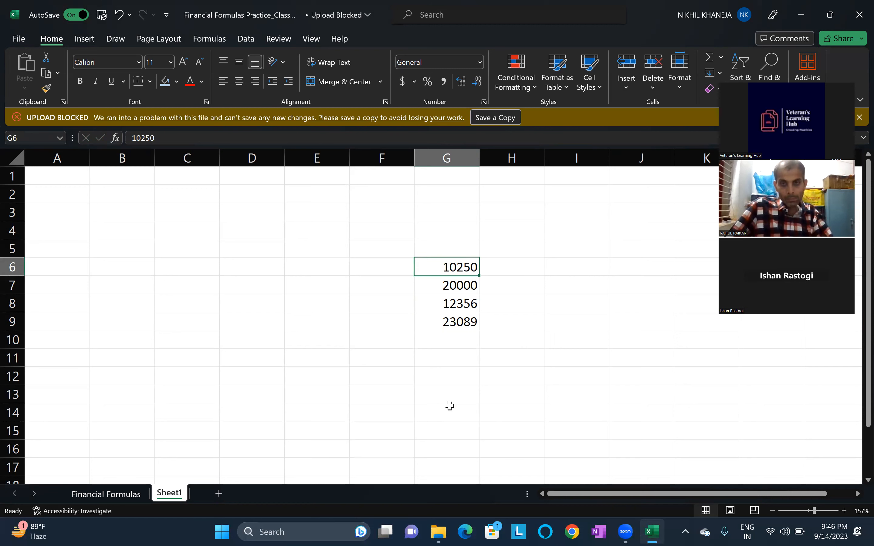
{"action": "key", "text": "Delete"}
{"action": "type", "text": "10"}
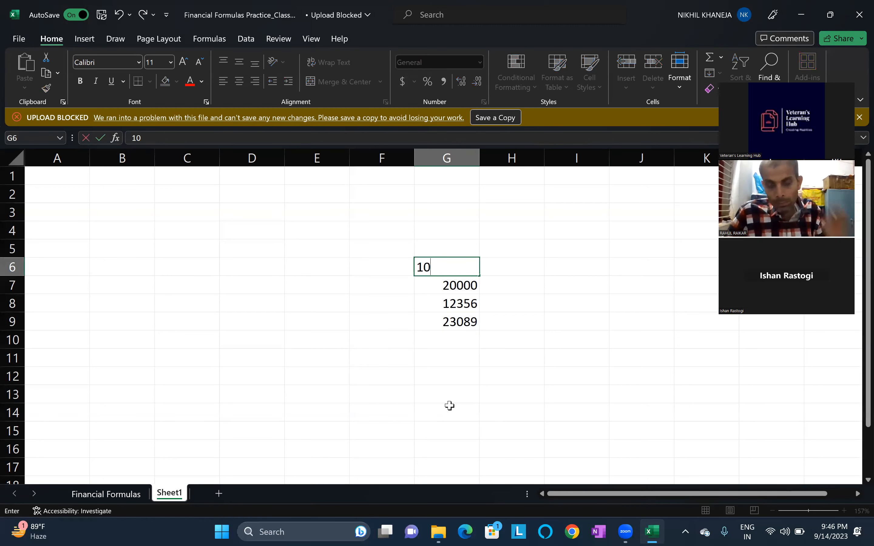
{"action": "type", "text": "250&"}
{"action": "key", "text": "BackSpace"}
{"action": "type", "text": "$"}
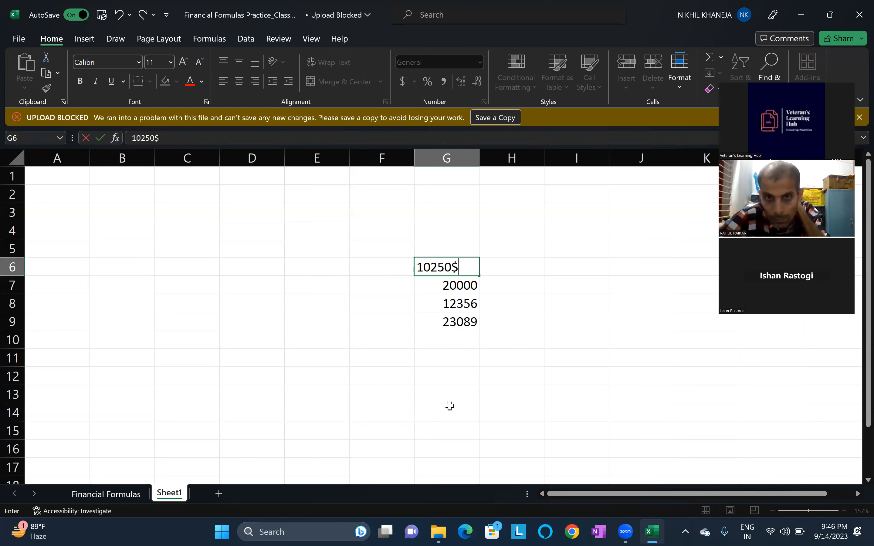
{"action": "key", "text": "Return"}
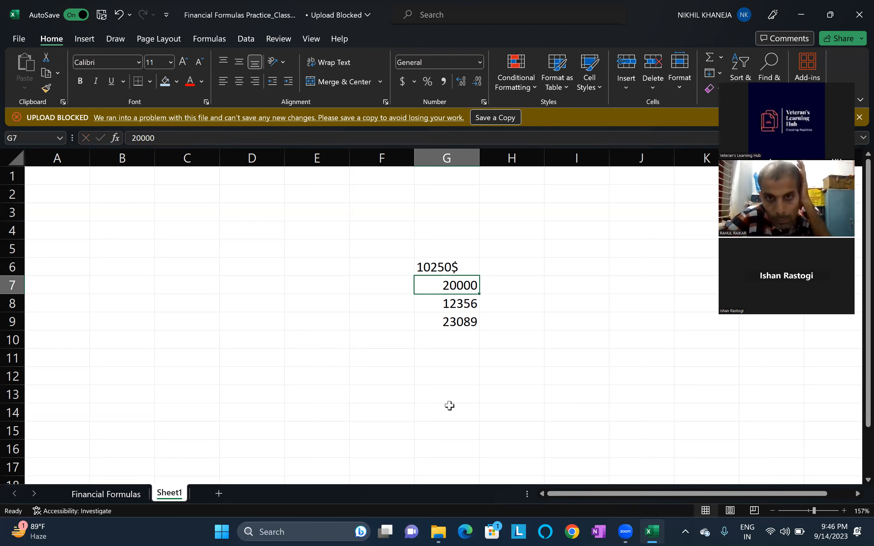
Step: Edit the amount in G6 to read 10250 $, with a space before the dollar sign
{"action": "key", "text": "Up"}
{"action": "key", "text": "F2"}
{"action": "key", "text": "Left"}
{"action": "key", "text": "Return"}
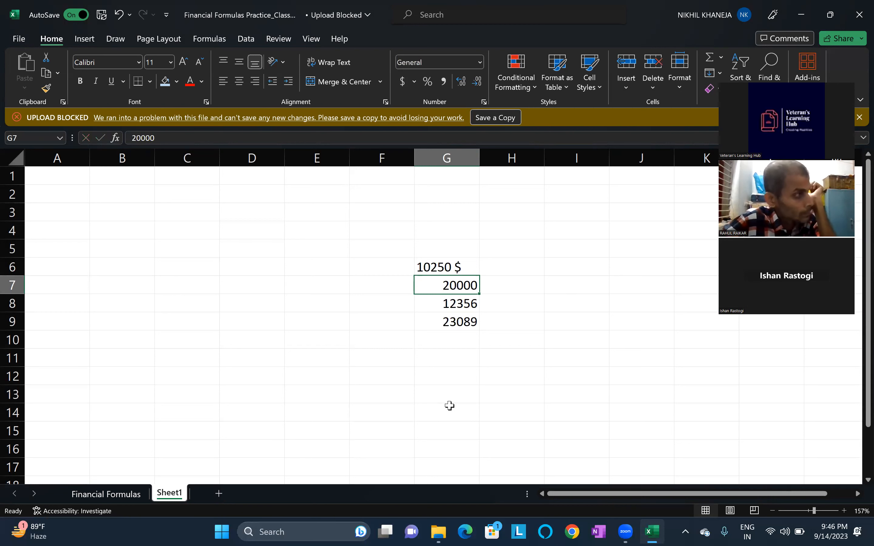
Step: Replace the amount in G7 with 10000 and apply the dollar Currency format to it
{"action": "key", "text": "Delete"}
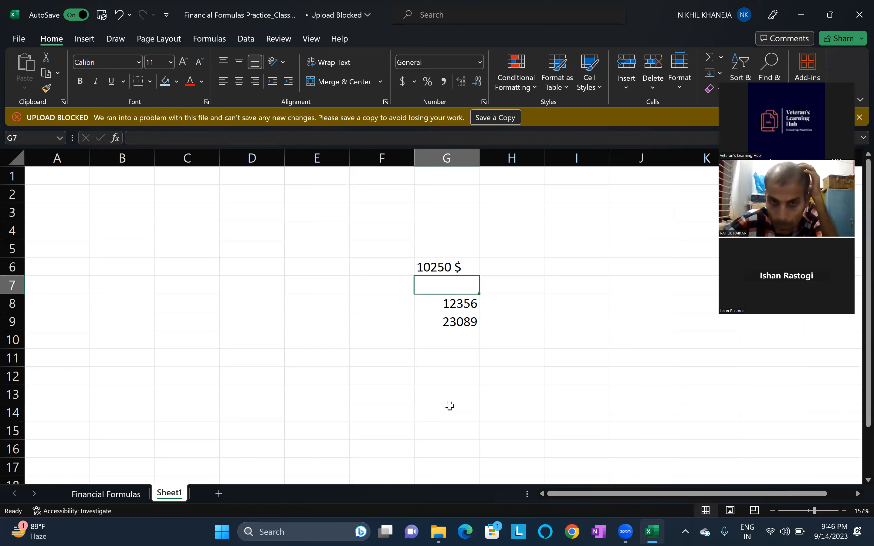
{"action": "type", "text": "10000"}
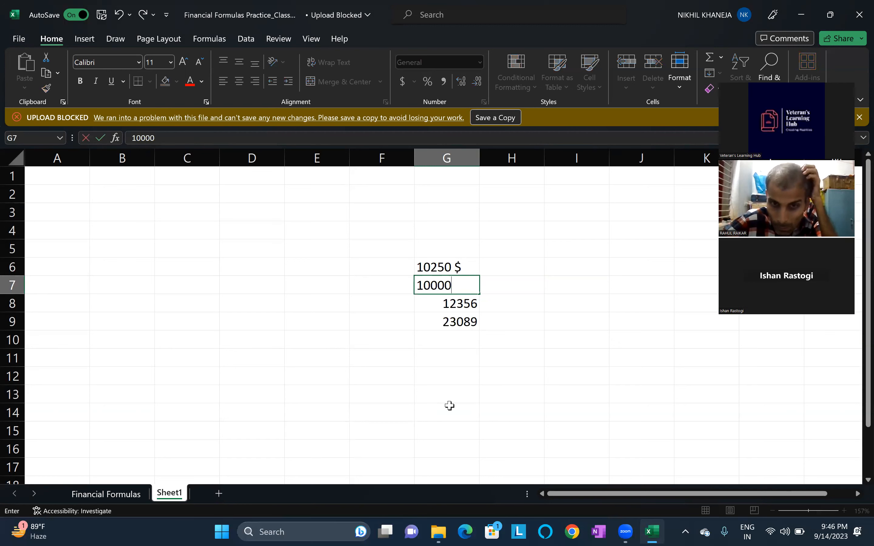
{"action": "key", "text": "Return"}
{"action": "key", "text": "Up"}
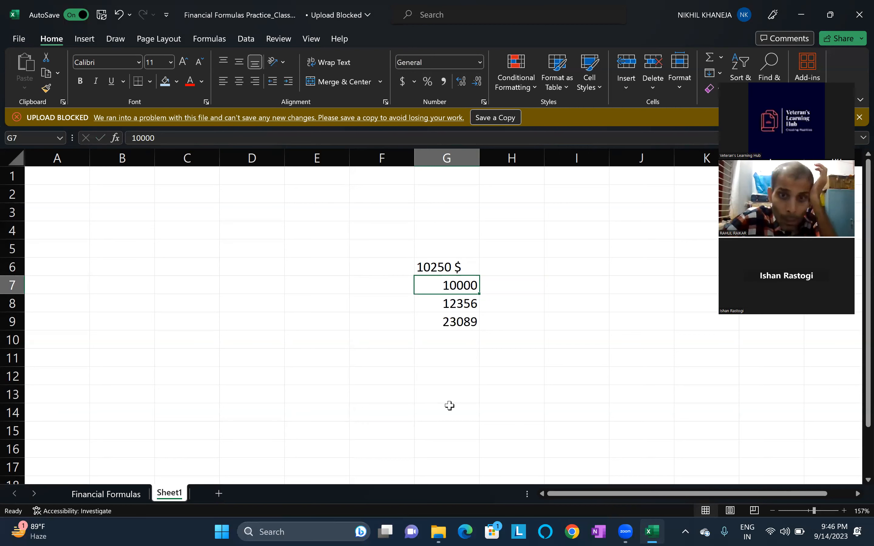
{"action": "key", "text": "ctrl+shift+4"}
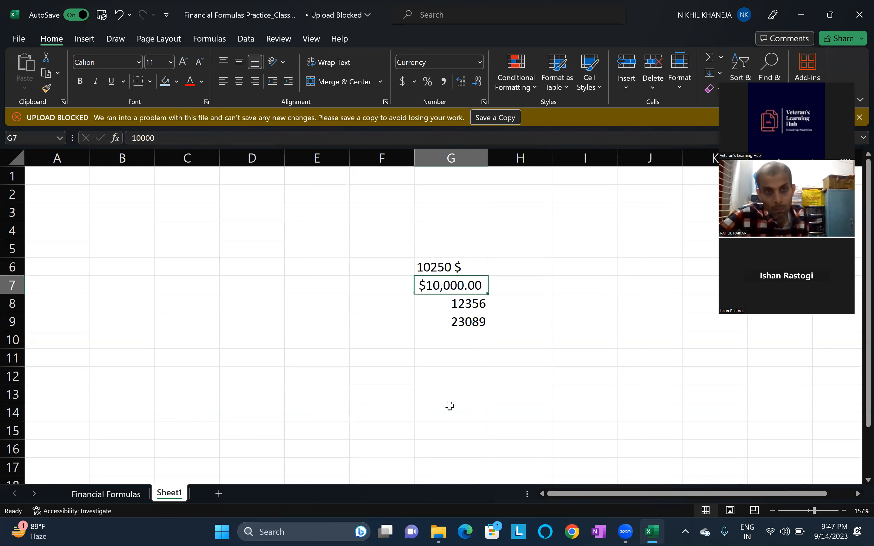
Step: Enter 2390 in I7 and apply the dollar Currency format to it
{"action": "key", "text": "Right"}
{"action": "key", "text": "Right"}
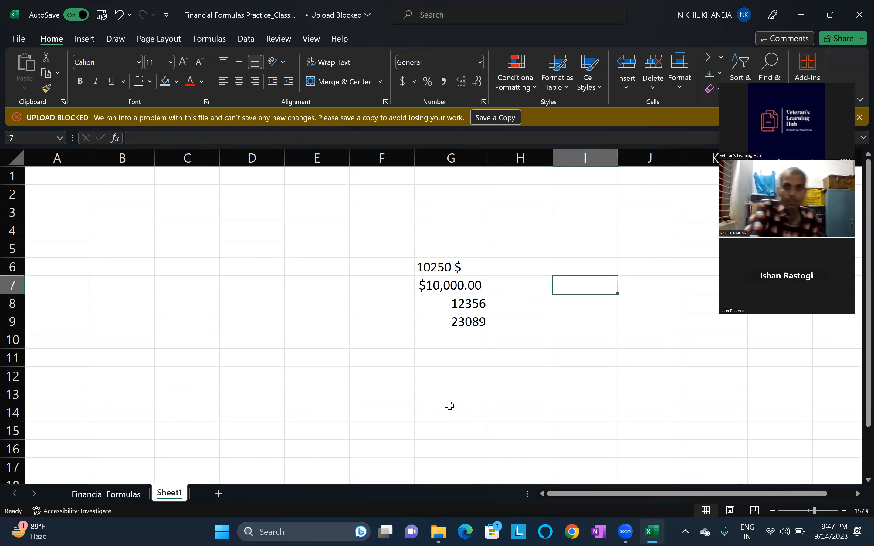
{"action": "type", "text": "2390"}
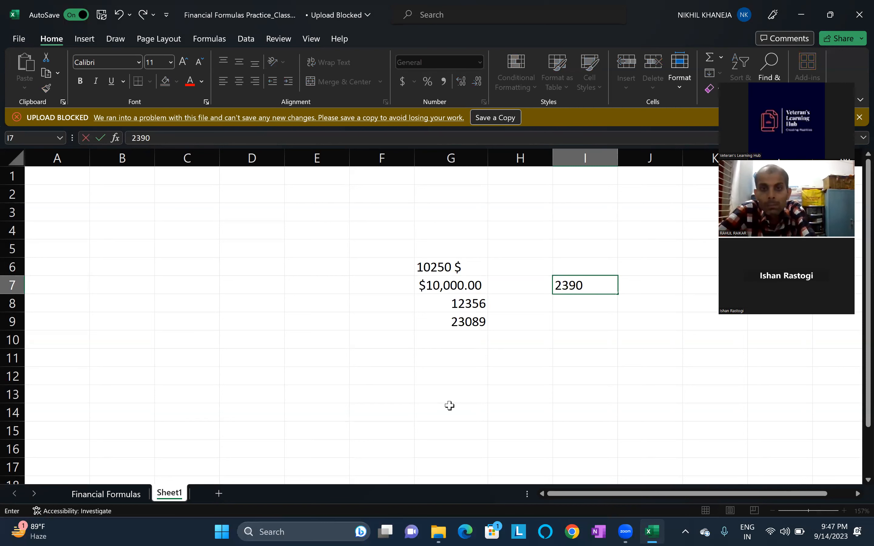
{"action": "key", "text": "Return"}
{"action": "key", "text": "Up"}
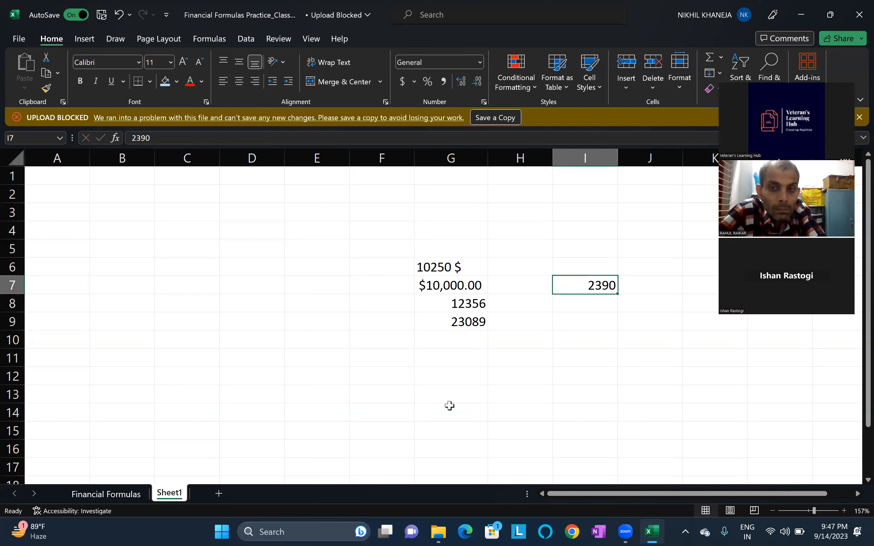
{"action": "key", "text": "Down"}
{"action": "key", "text": "Up"}
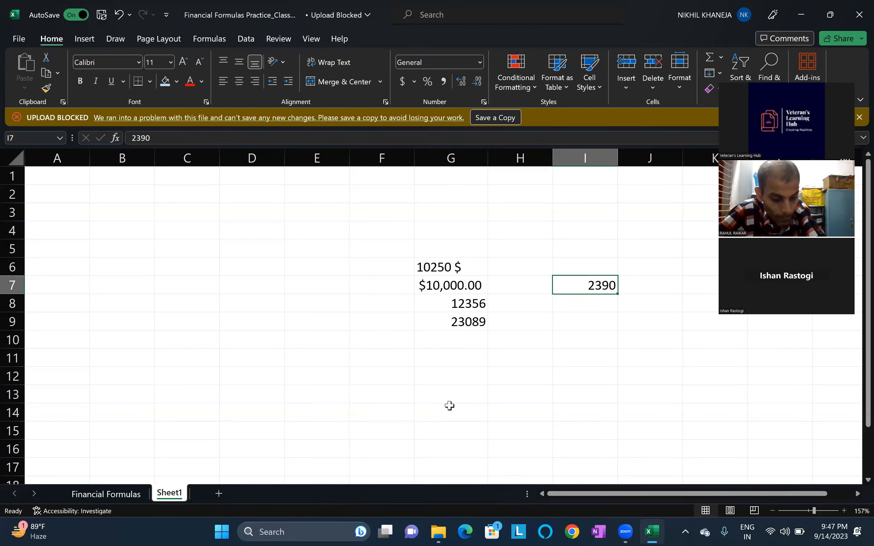
{"action": "key", "text": "ctrl+shift+4"}
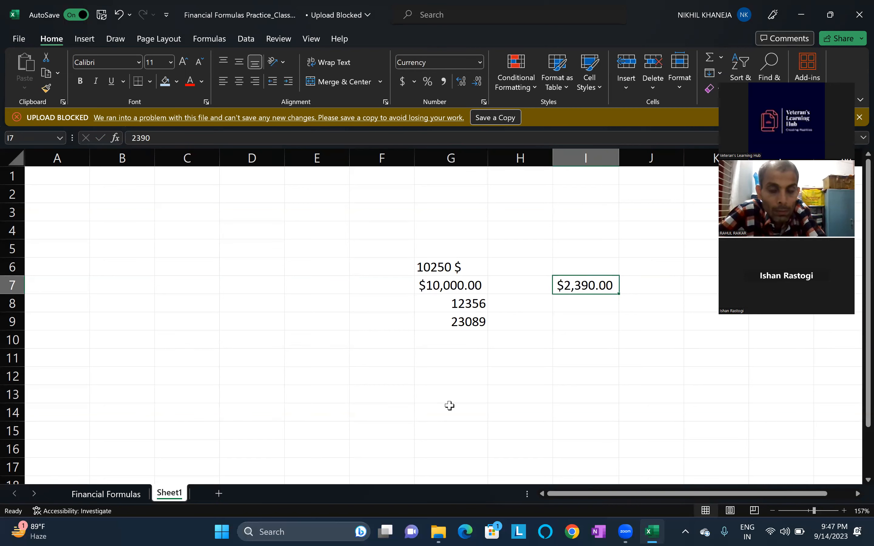
{"action": "key", "text": "Down"}
{"action": "key", "text": "Down"}
{"action": "key", "text": "Down"}
{"action": "key", "text": "Down"}
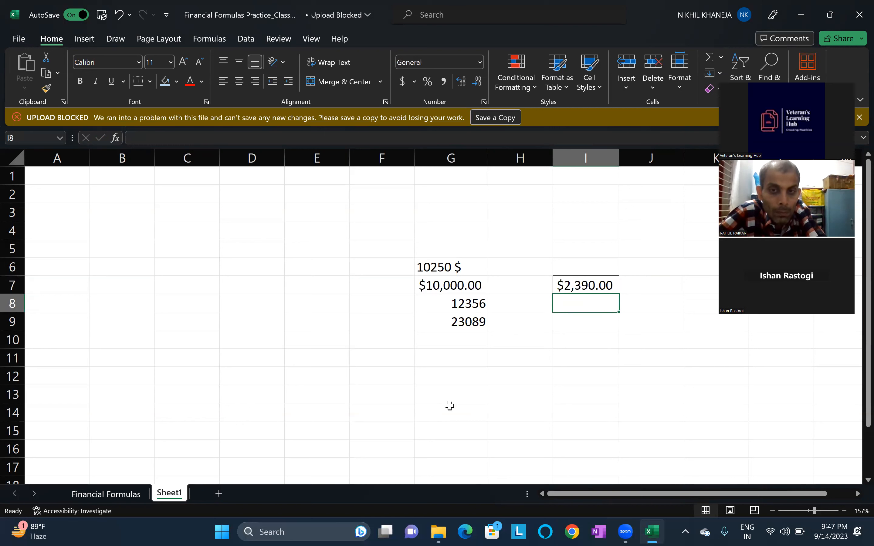
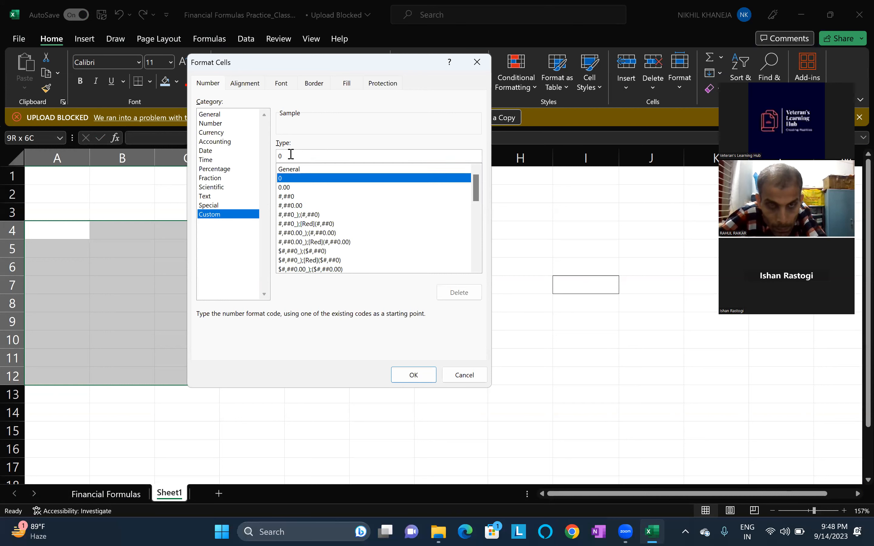
Step: Apply the custom number format 0 "$" to the range A4:F12
{"action": "type", "text": "\"$"}
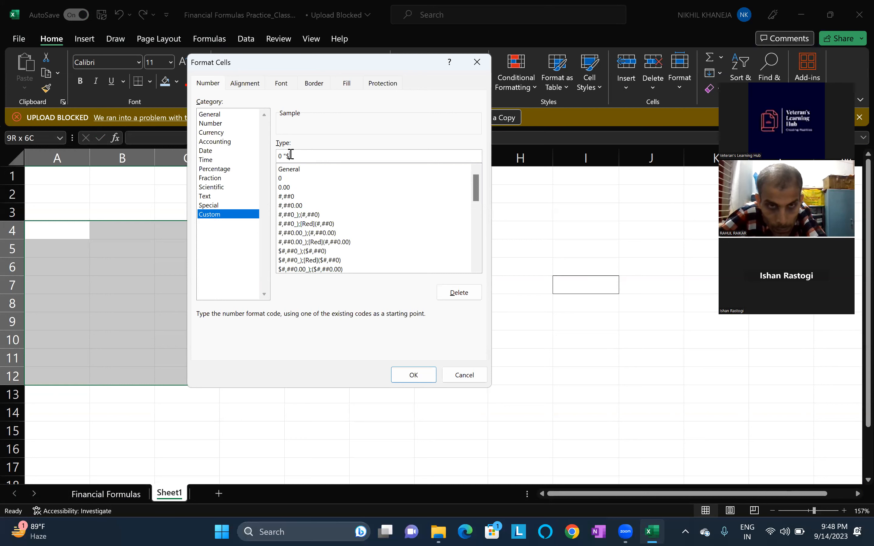
{"action": "type", "text": "\""}
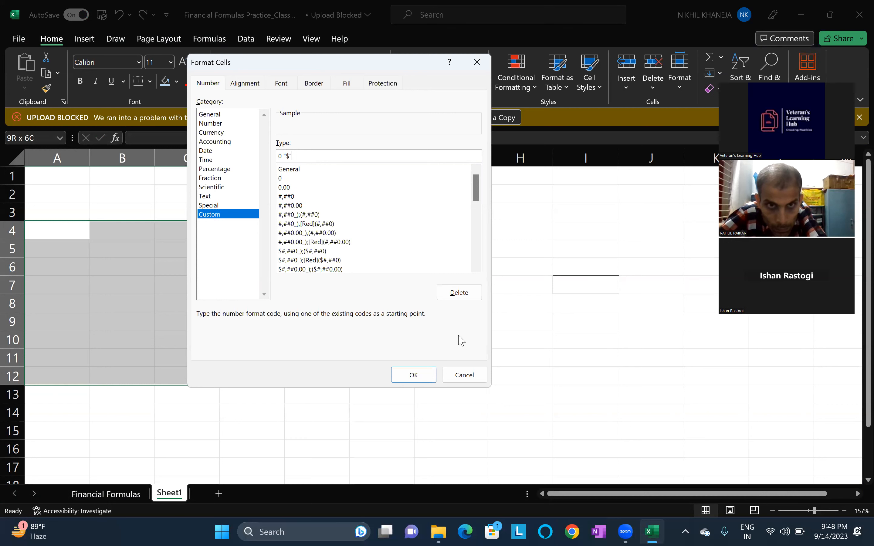
{"action": "left_click", "coordinate": [429, 375]}
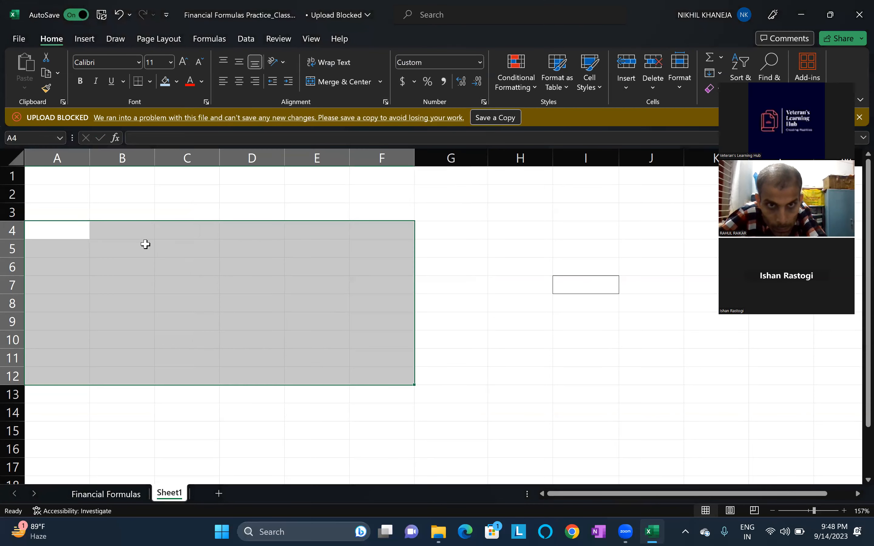
Step: Enter 1200 in B4 to test the custom dollar suffix format
{"action": "left_click", "coordinate": [134, 237]}
{"action": "type", "text": "1200"}
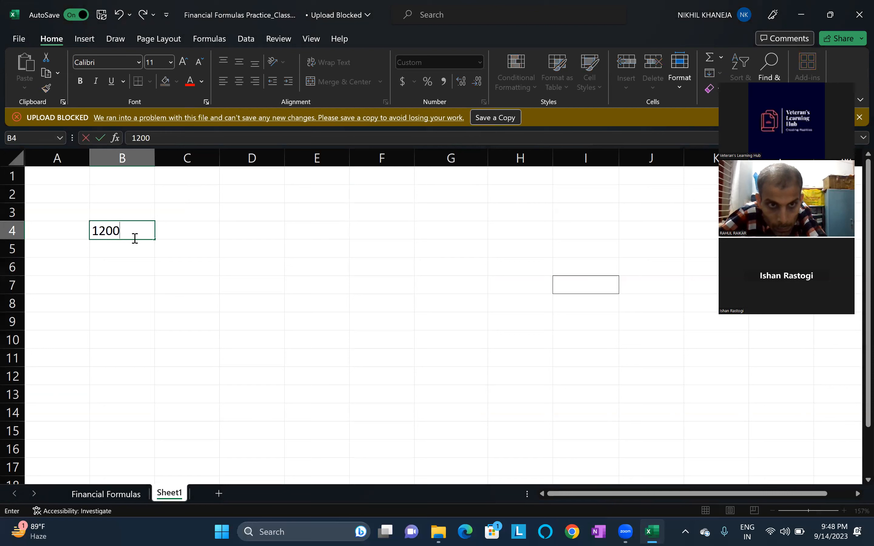
{"action": "key", "text": "Return"}
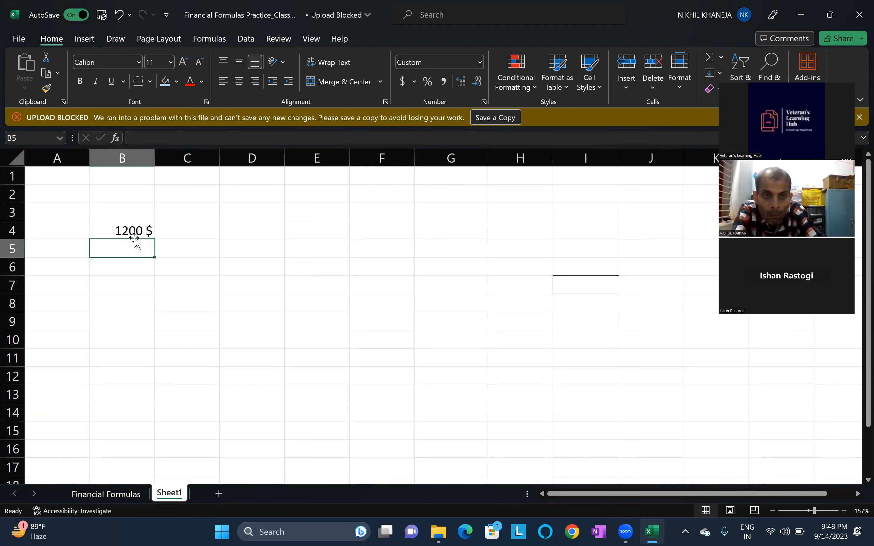
Step: Apply the custom number format 0 "INR" to the range B15:F21
{"action": "key", "text": "Down"}
{"action": "key", "text": "Down"}
{"action": "key", "text": "Down"}
{"action": "key", "text": "Down"}
{"action": "key", "text": "Down"}
{"action": "key", "text": "Down"}
{"action": "key", "text": "Down"}
{"action": "key", "text": "Up"}
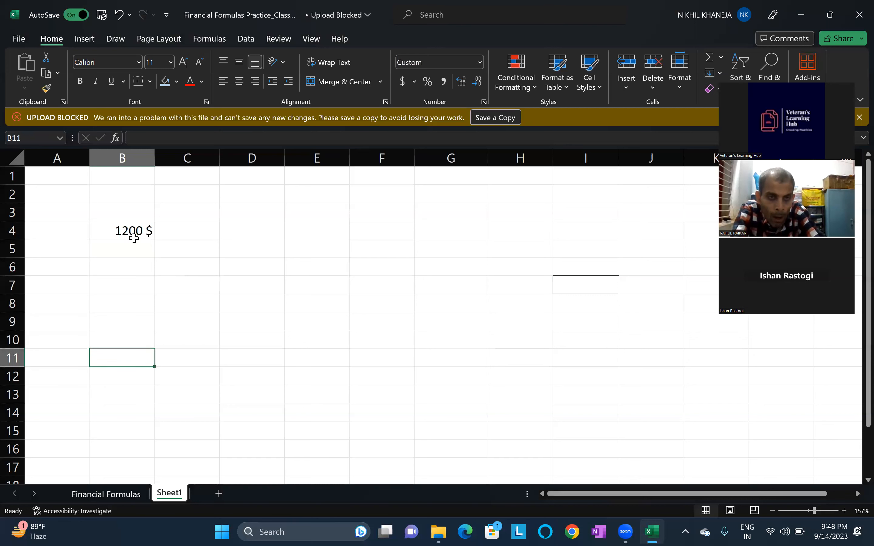
{"action": "key", "text": "shift+Down"}
{"action": "key", "text": "shift+Down"}
{"action": "key", "text": "shift+Down"}
{"action": "key", "text": "shift+Right"}
{"action": "key", "text": "shift+Right"}
{"action": "key", "text": "Down"}
{"action": "key", "text": "Down"}
{"action": "key", "text": "Down"}
{"action": "key", "text": "Down"}
{"action": "key", "text": "shift+Right"}
{"action": "key", "text": "shift+Right"}
{"action": "key", "text": "shift+Right"}
{"action": "key", "text": "shift+Right"}
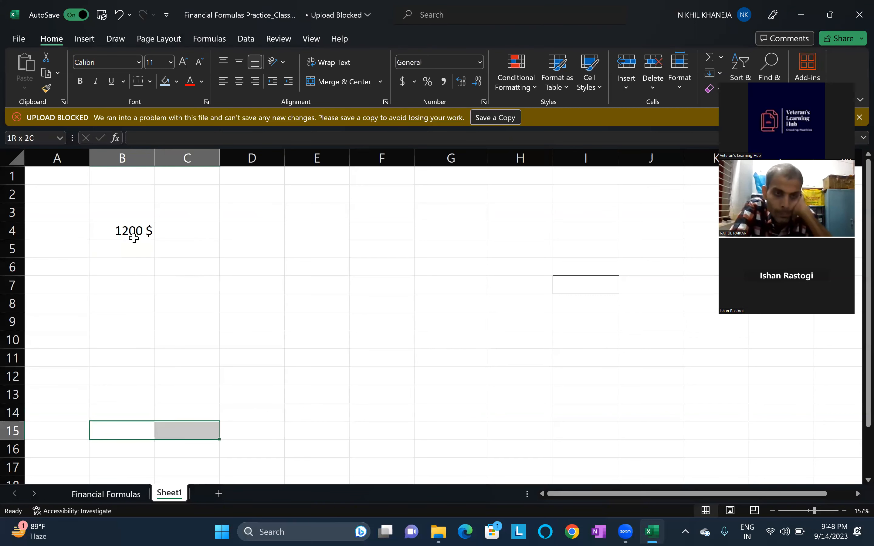
{"action": "key", "text": "shift+Down"}
{"action": "key", "text": "shift+Down"}
{"action": "key", "text": "shift+Down"}
{"action": "key", "text": "shift+Down"}
{"action": "key", "text": "shift+Down"}
{"action": "key", "text": "shift+Down"}
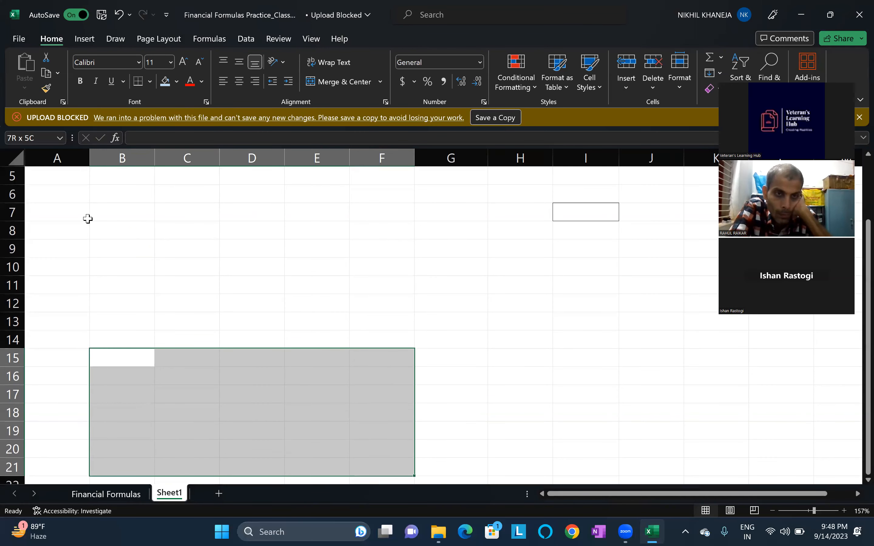
{"action": "key", "text": "ctrl+1"}
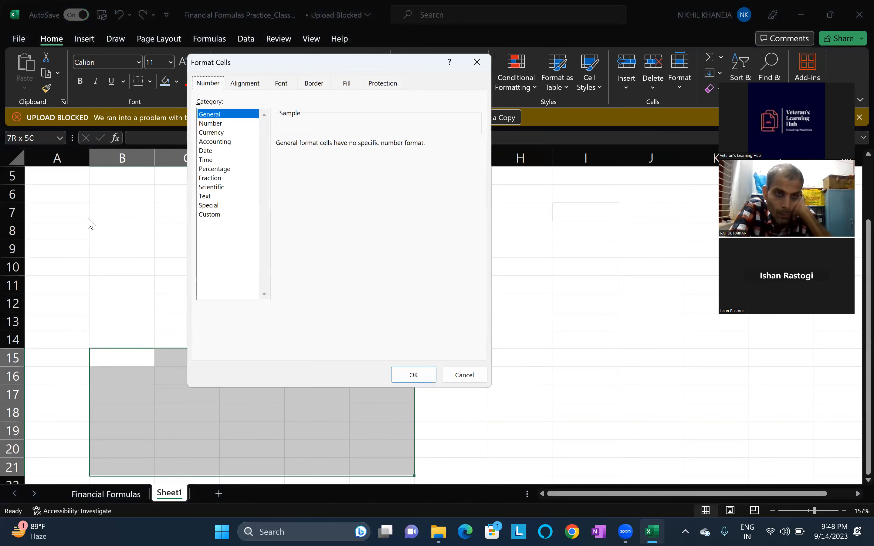
{"action": "left_click", "coordinate": [204, 215]}
{"action": "left_click", "coordinate": [286, 178]}
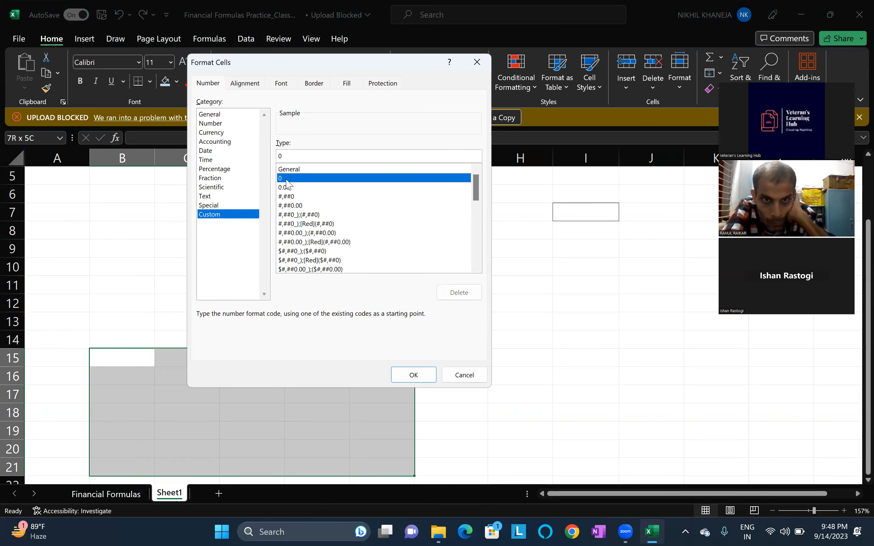
{"action": "left_click", "coordinate": [298, 155]}
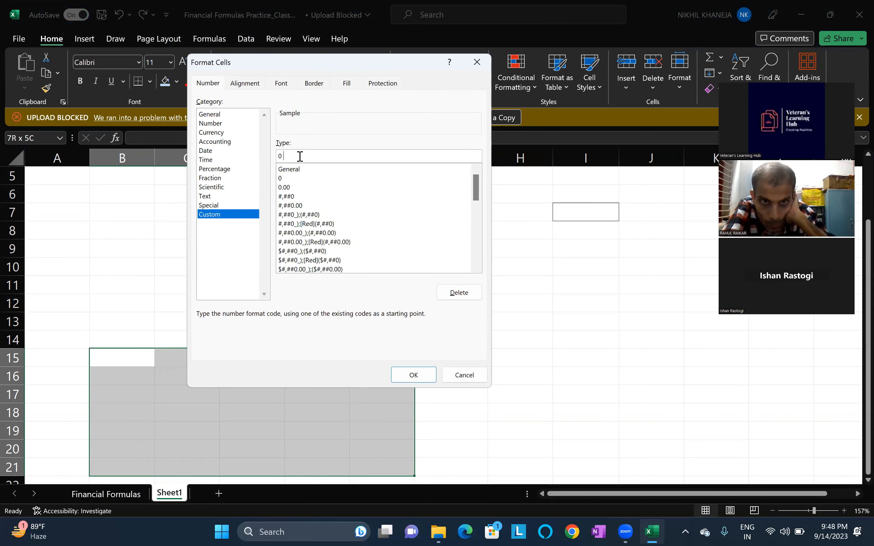
{"action": "type", "text": "\"INR"}
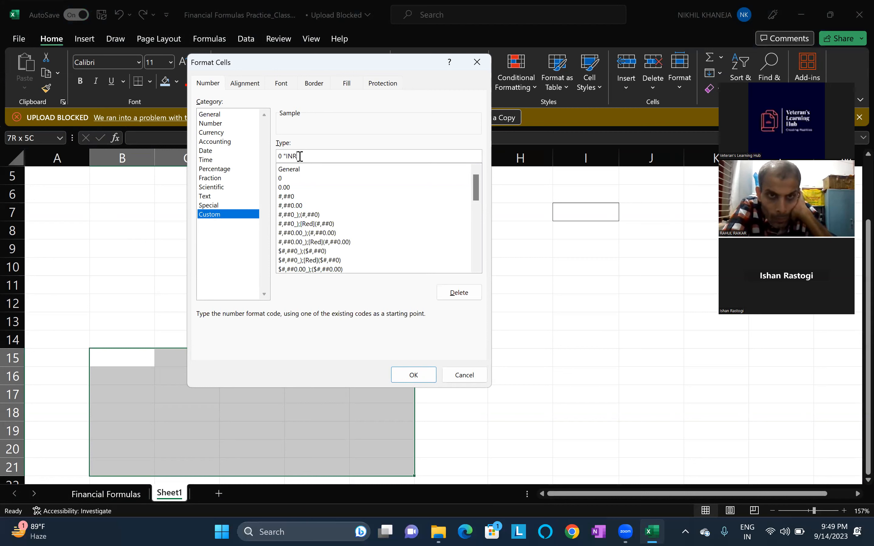
{"action": "type", "text": "\""}
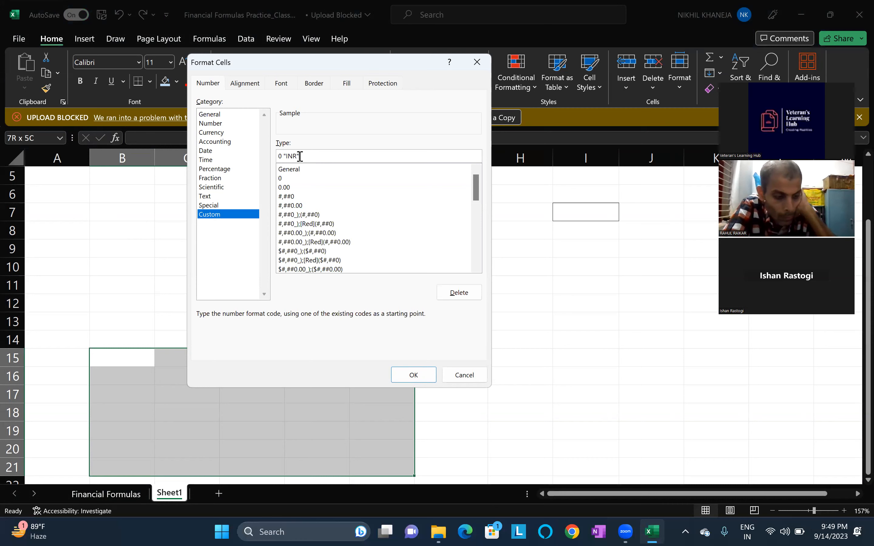
{"action": "left_click", "coordinate": [414, 378]}
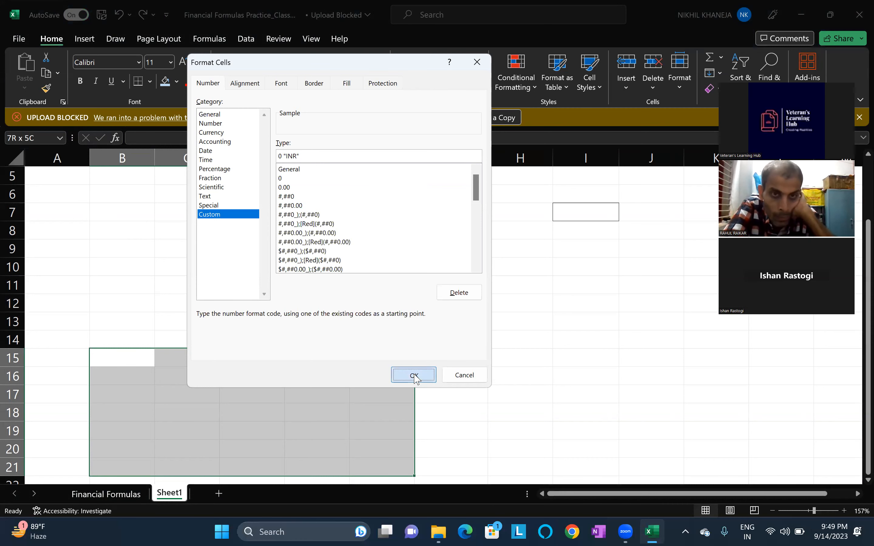
Step: Enter 1345 in C16 to test the custom INR suffix format
{"action": "left_click", "coordinate": [205, 372]}
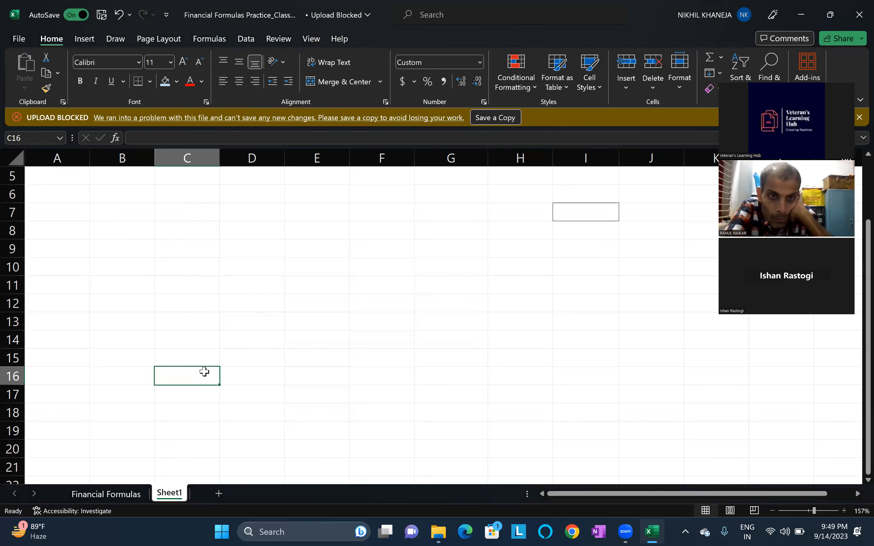
{"action": "type", "text": "1345"}
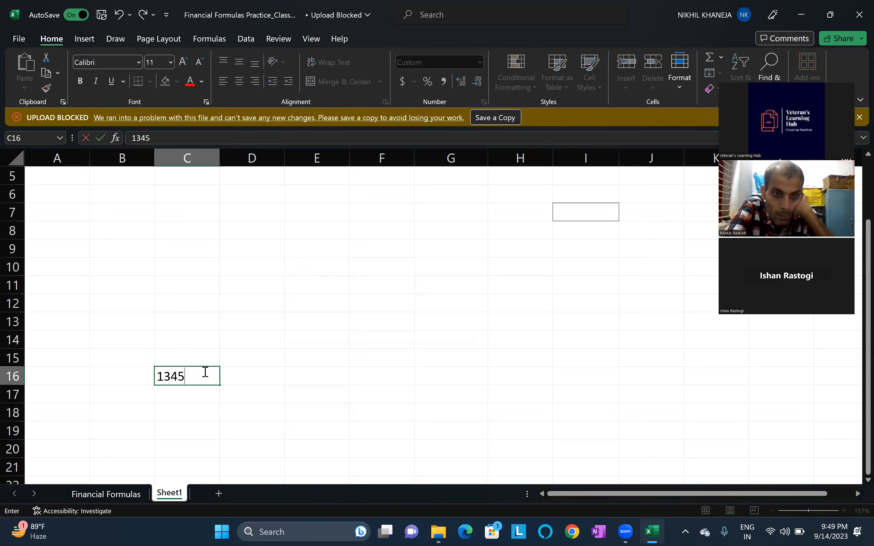
{"action": "key", "text": "Return"}
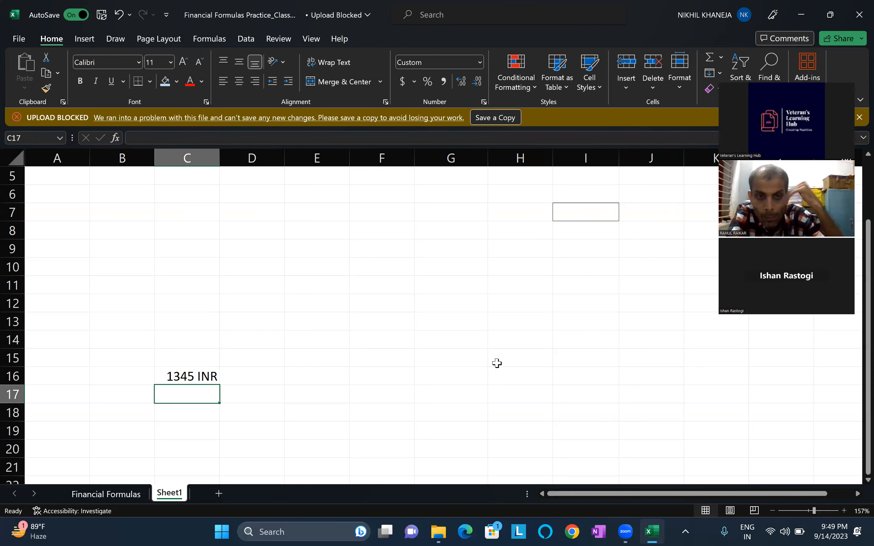
Step: Apply the custom number format 0 "Year" to the range I9:I16
{"action": "key", "text": "Right"}
{"action": "key", "text": "Right"}
{"action": "key", "text": "Right"}
{"action": "key", "text": "Right"}
{"action": "key", "text": "Right"}
{"action": "key", "text": "Right"}
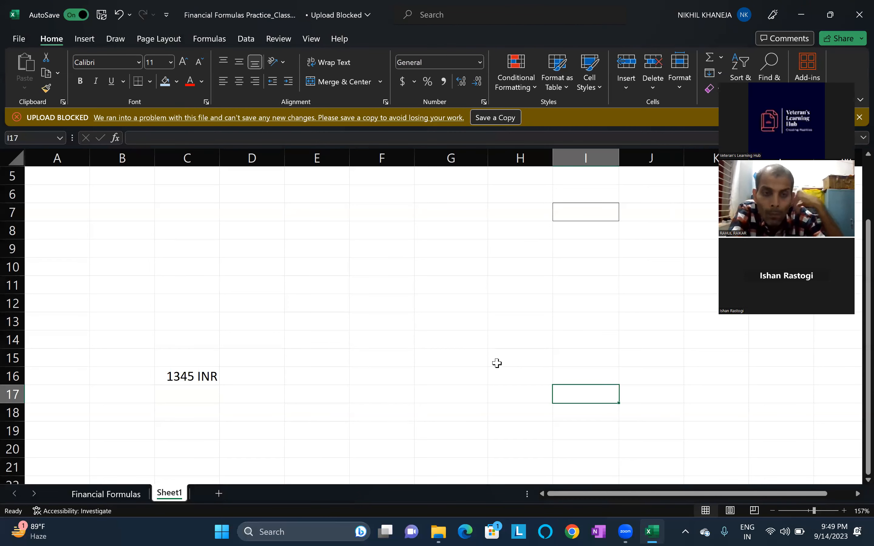
{"action": "key", "text": "Up"}
{"action": "key", "text": "Up"}
{"action": "key", "text": "Up"}
{"action": "key", "text": "Up"}
{"action": "key", "text": "Up"}
{"action": "key", "text": "Up"}
{"action": "key", "text": "Up"}
{"action": "key", "text": "Up"}
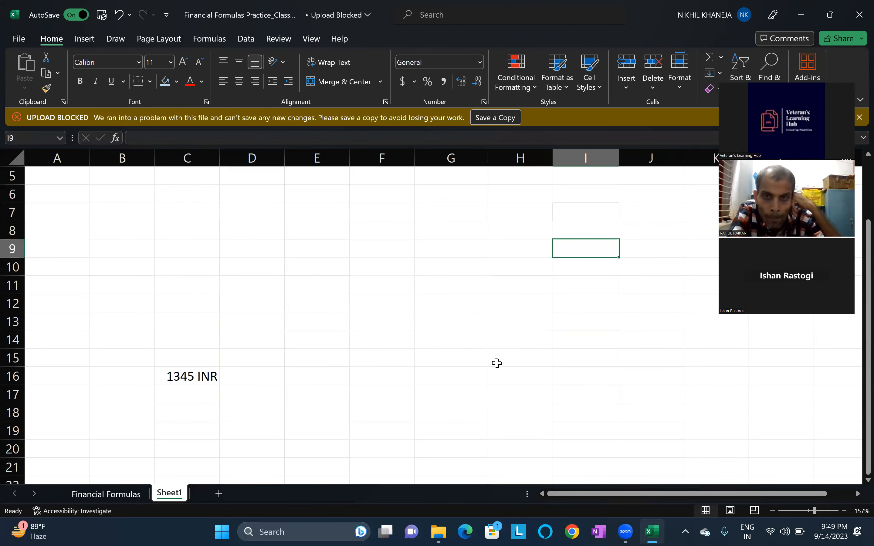
{"action": "key", "text": "Left"}
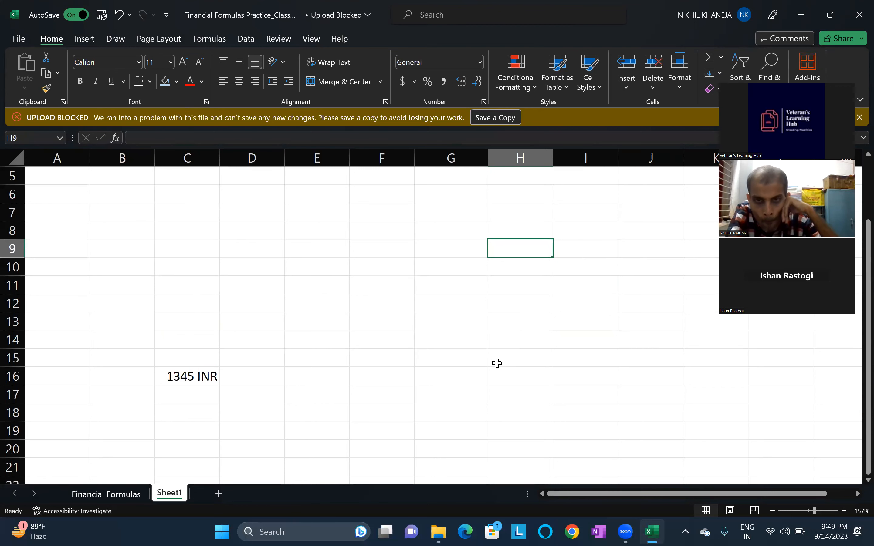
{"action": "key", "text": "Right"}
{"action": "key", "text": "shift+Down"}
{"action": "key", "text": "shift+Down"}
{"action": "key", "text": "shift+Down"}
{"action": "key", "text": "shift+Down"}
{"action": "key", "text": "shift+Down"}
{"action": "key", "text": "shift+Down"}
{"action": "key", "text": "shift+Down"}
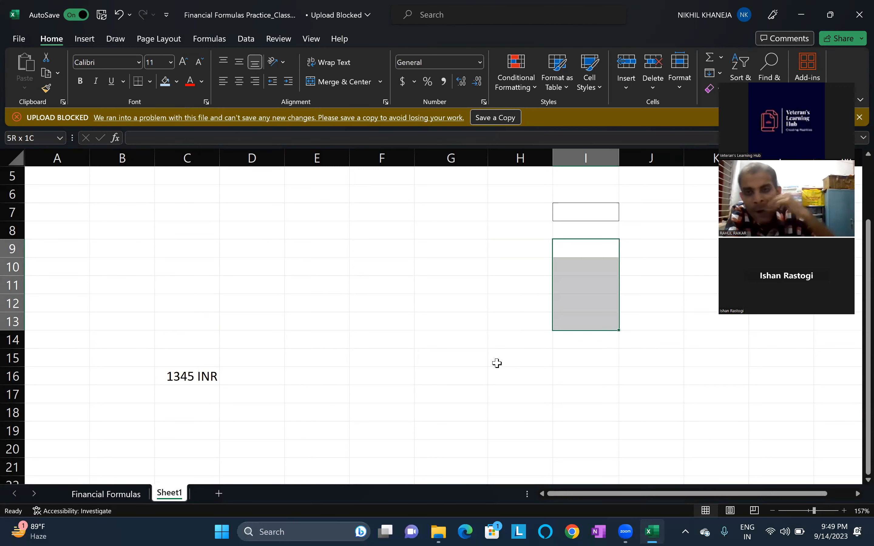
{"action": "key", "text": "ctrl+1"}
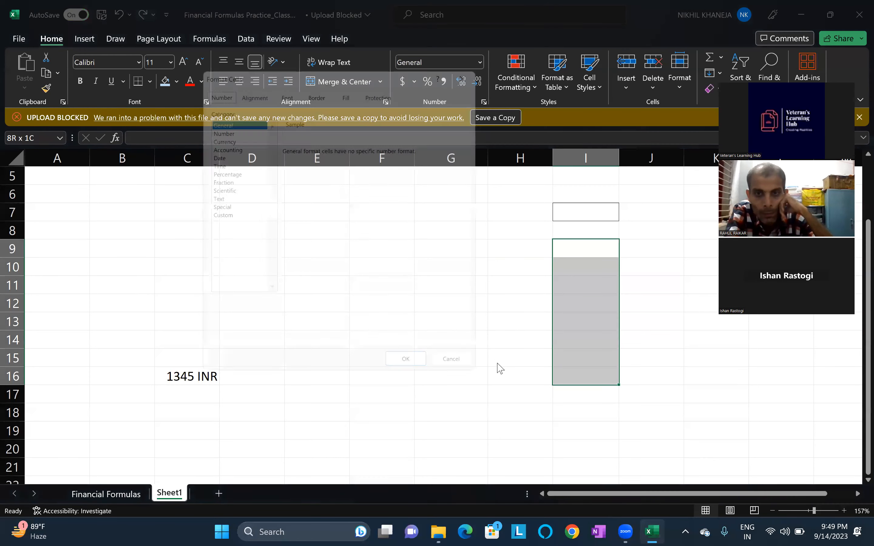
{"action": "left_click", "coordinate": [222, 215]}
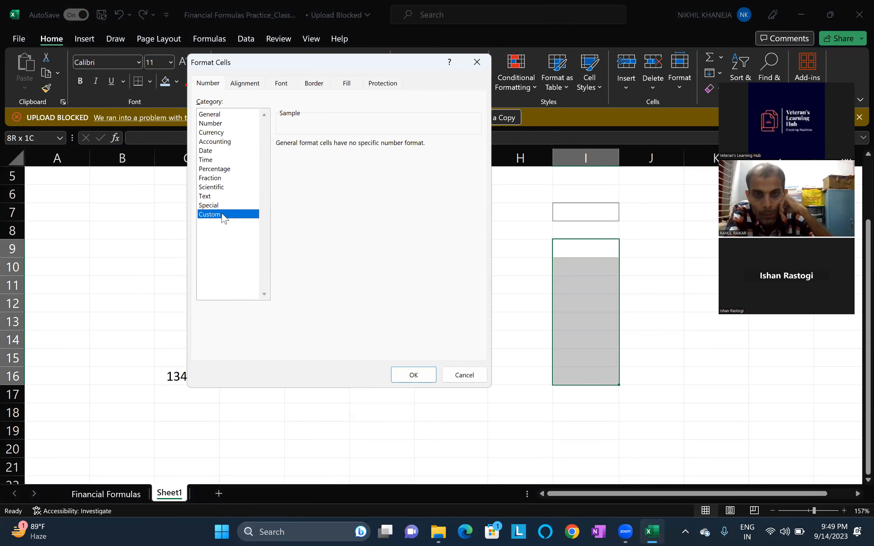
{"action": "left_click", "coordinate": [300, 179]}
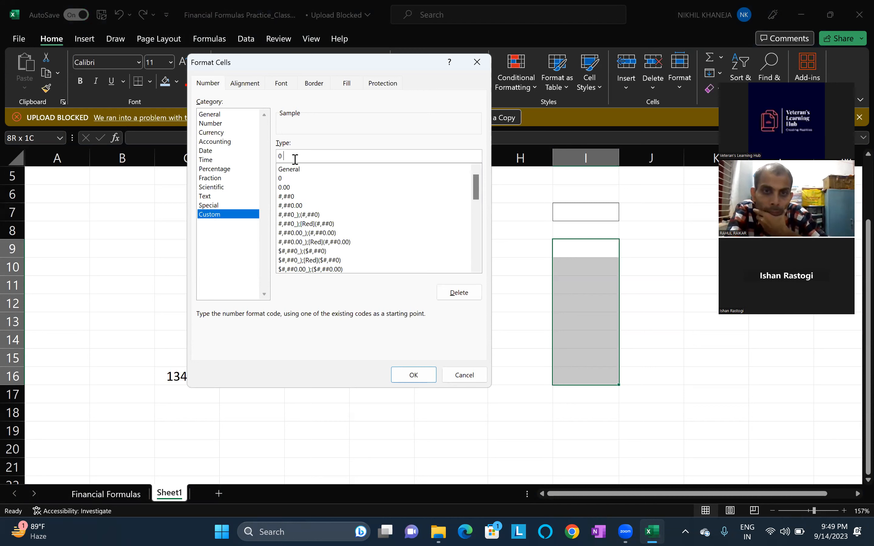
{"action": "type", "text": "\"Y"}
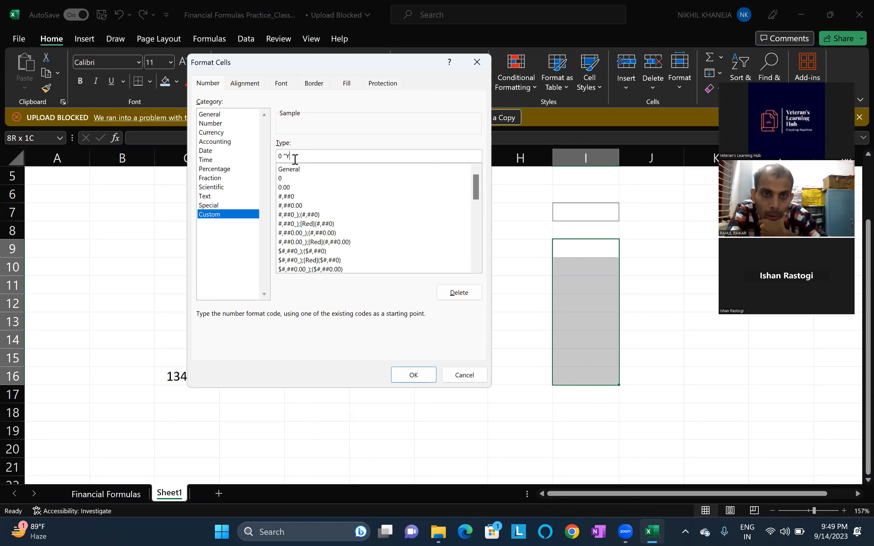
{"action": "type", "text": "ear\""}
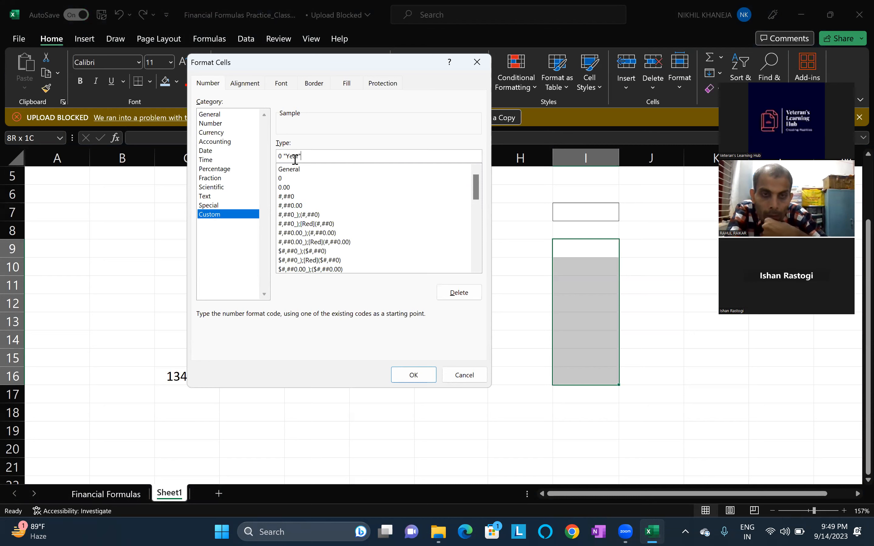
{"action": "left_click", "coordinate": [414, 375]}
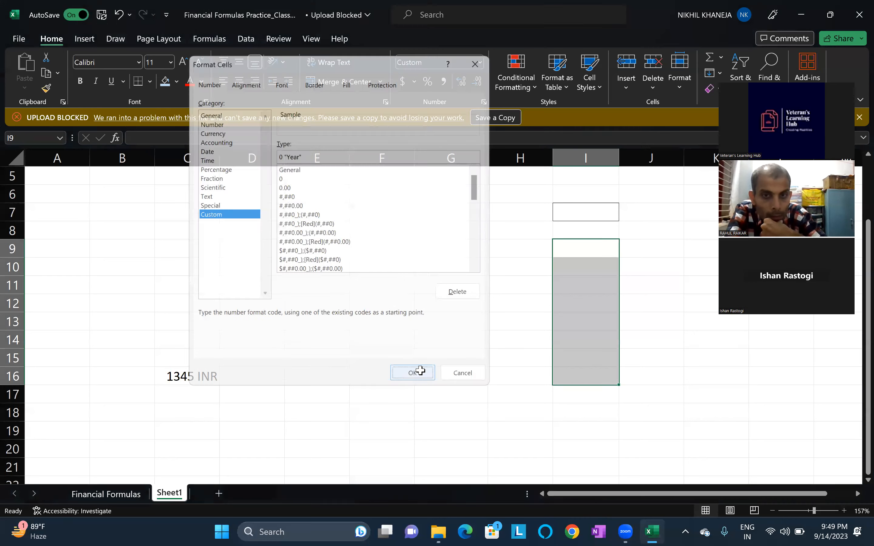
Step: Enter the numbers 1 through 6 in cells I9 to I14 to test the custom Year suffix
{"action": "left_click", "coordinate": [595, 246]}
{"action": "type", "text": "1"}
{"action": "key", "text": "Return"}
{"action": "type", "text": "2 Year"}
{"action": "key", "text": "Return"}
{"action": "type", "text": "3"}
{"action": "key", "text": "Return"}
{"action": "type", "text": "4"}
{"action": "key", "text": "Return"}
{"action": "type", "text": "5"}
{"action": "key", "text": "Return"}
{"action": "type", "text": "6"}
{"action": "key", "text": "Return"}
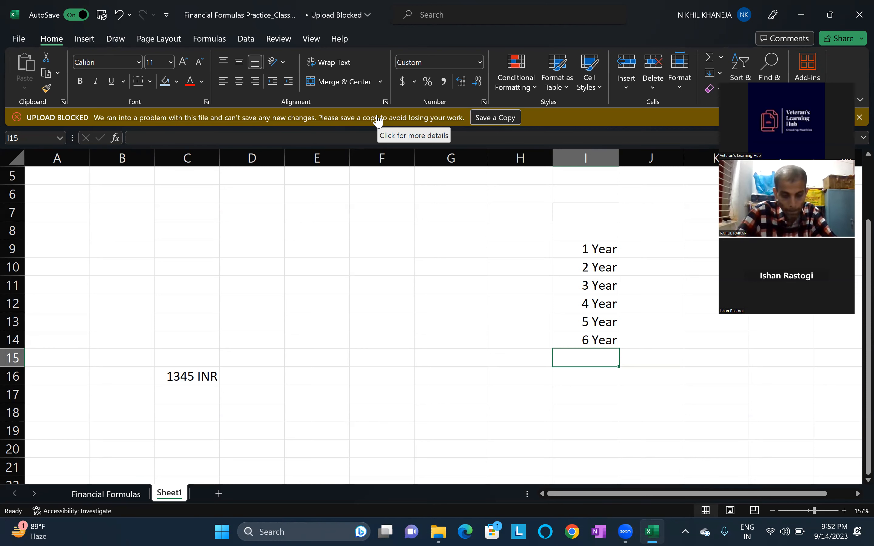
Step: Add a new worksheet and enter the text "Accounts and Taxation" in E7
{"action": "left_click", "coordinate": [219, 493]}
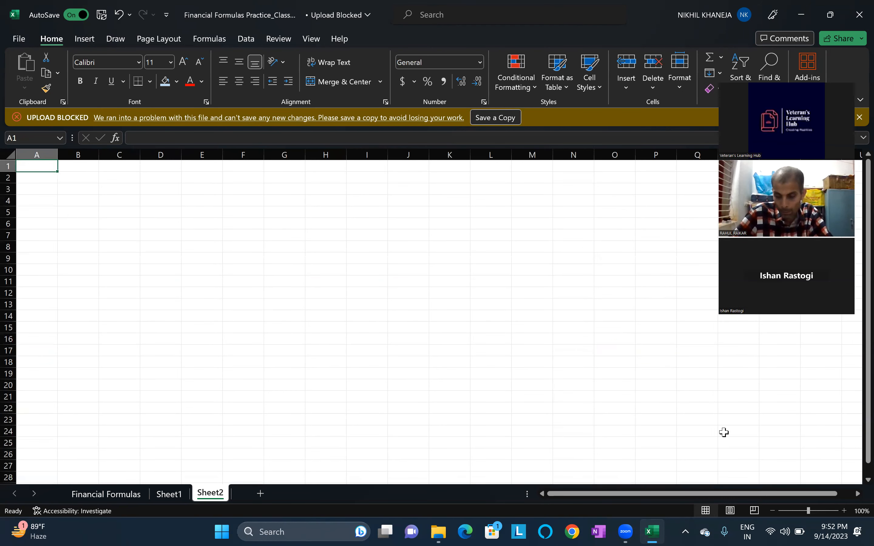
{"action": "left_click", "coordinate": [811, 510]}
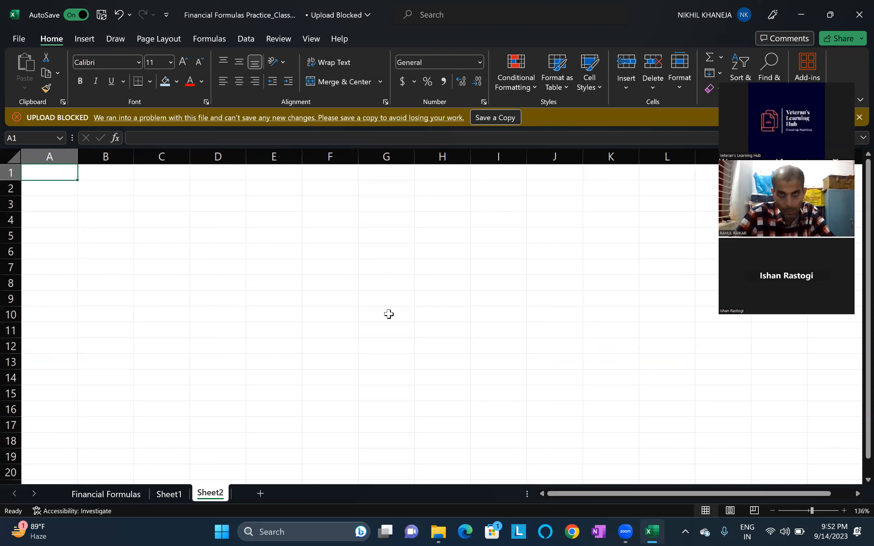
{"action": "left_click", "coordinate": [299, 273]}
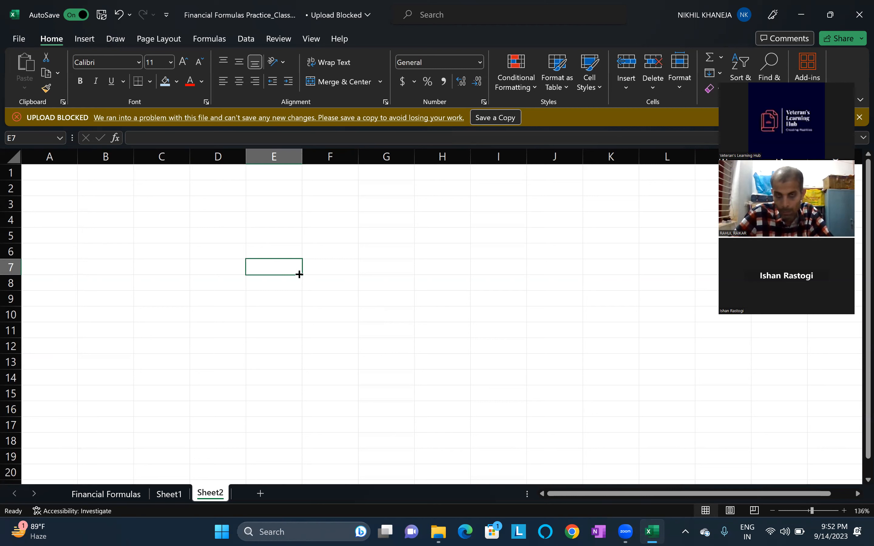
{"action": "type", "text": "Ac"}
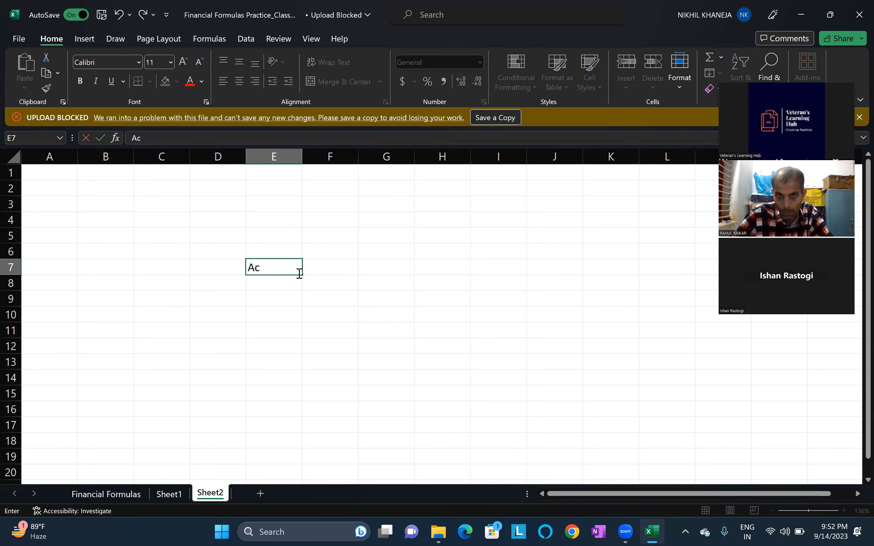
{"action": "type", "text": "counts"}
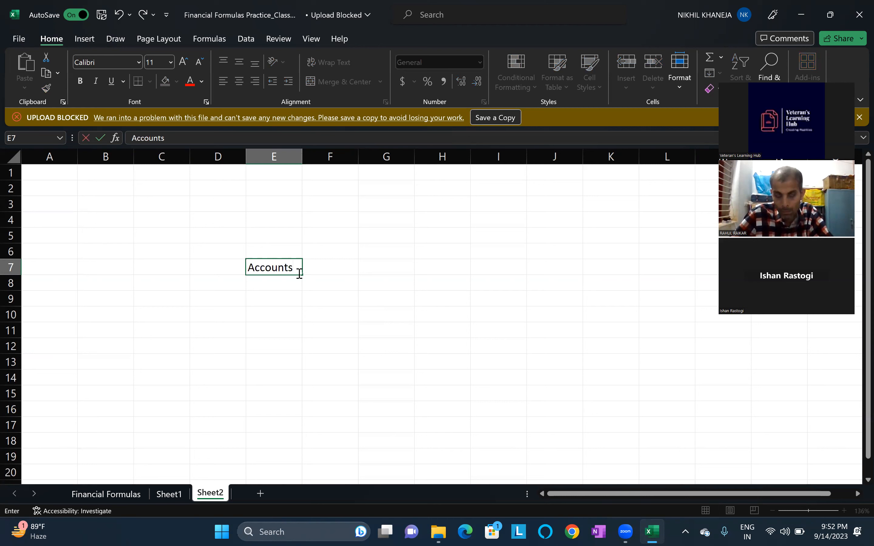
{"action": "type", "text": " an"}
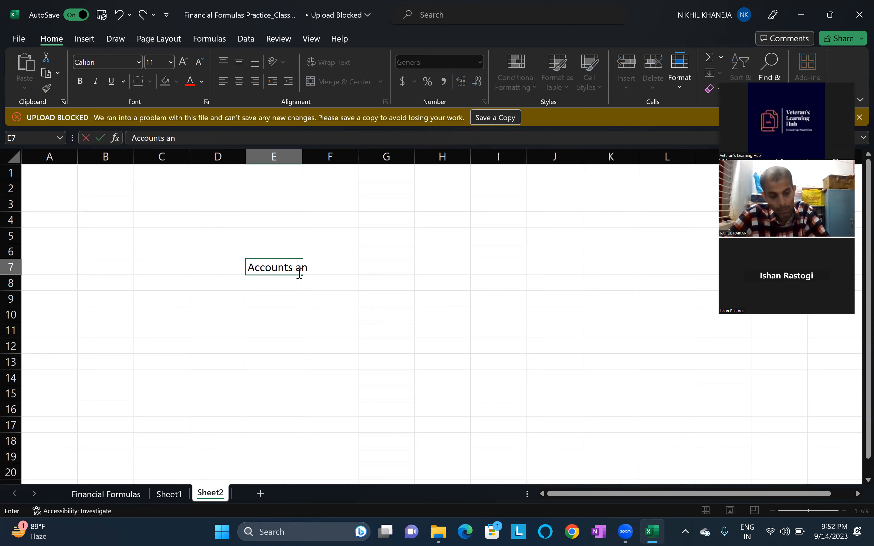
{"action": "type", "text": "d Taxation"}
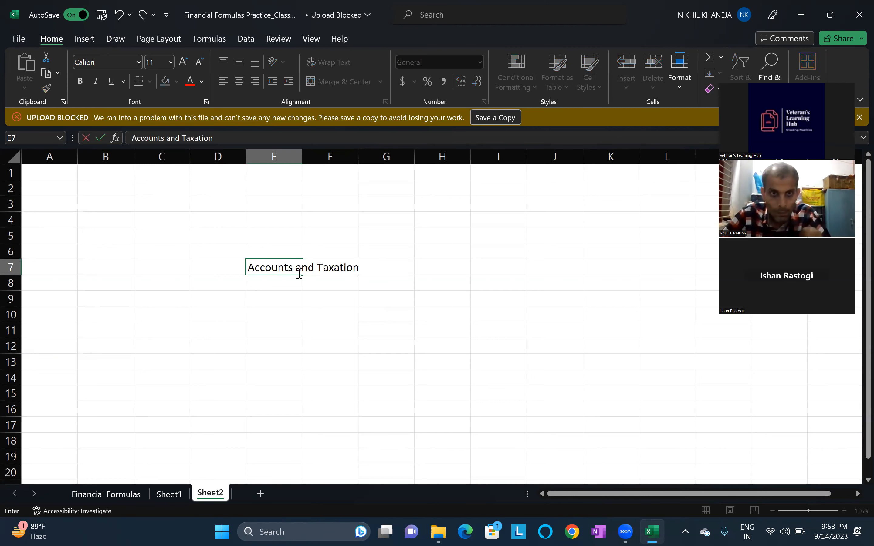
{"action": "key", "text": "Return"}
Step: Fill cell E7 with the standard blue colour
{"action": "left_click", "coordinate": [300, 273]}
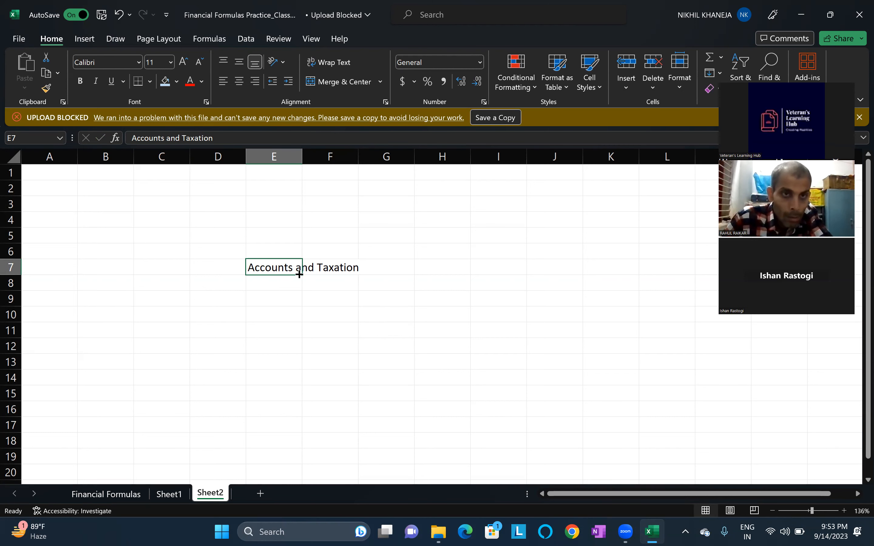
{"action": "key", "text": "alt+h"}
{"action": "key", "text": "h"}
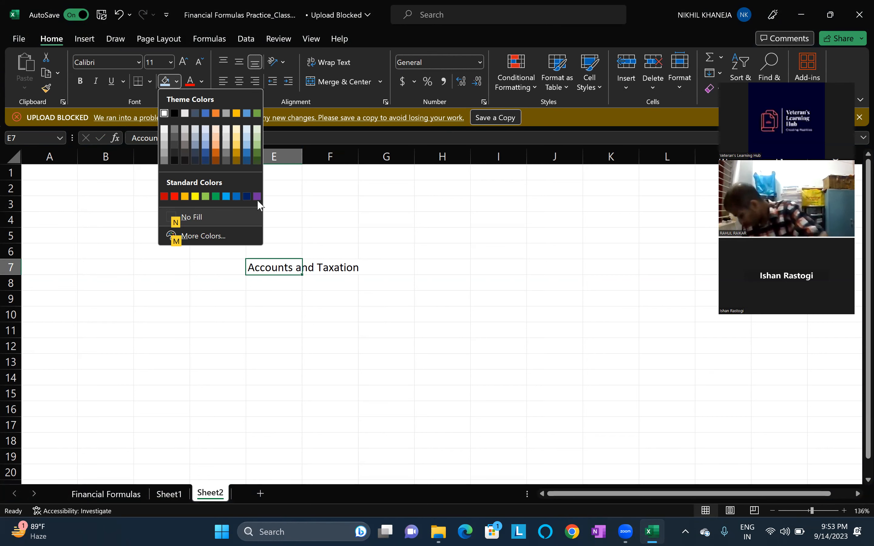
{"action": "left_click", "coordinate": [235, 197]}
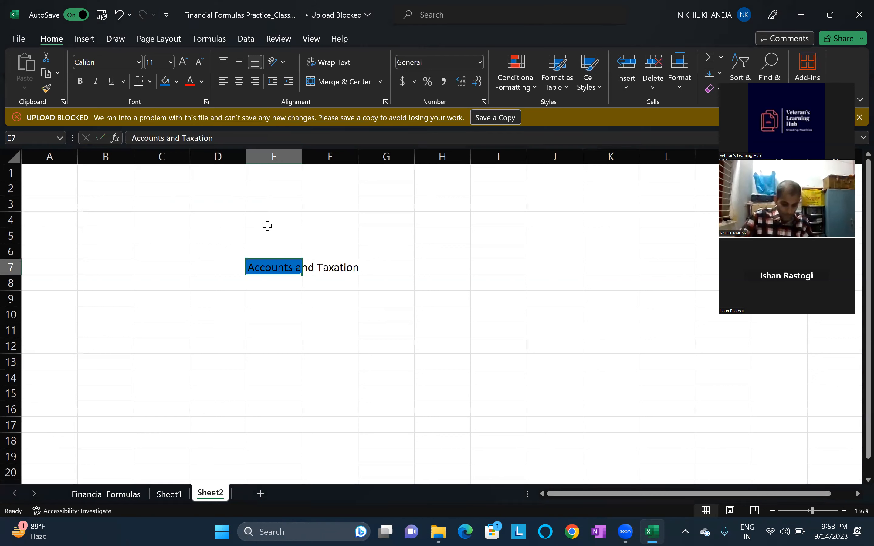
Step: Change the fill of cell E7 to the dark orange theme shade
{"action": "key", "text": "alt"}
{"action": "key", "text": "h"}
{"action": "key", "text": "h"}
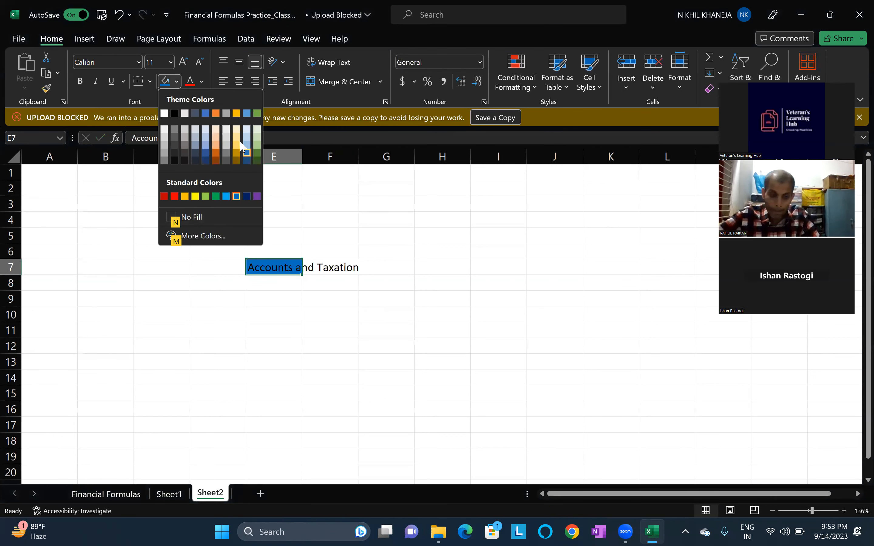
{"action": "left_click", "coordinate": [215, 155]}
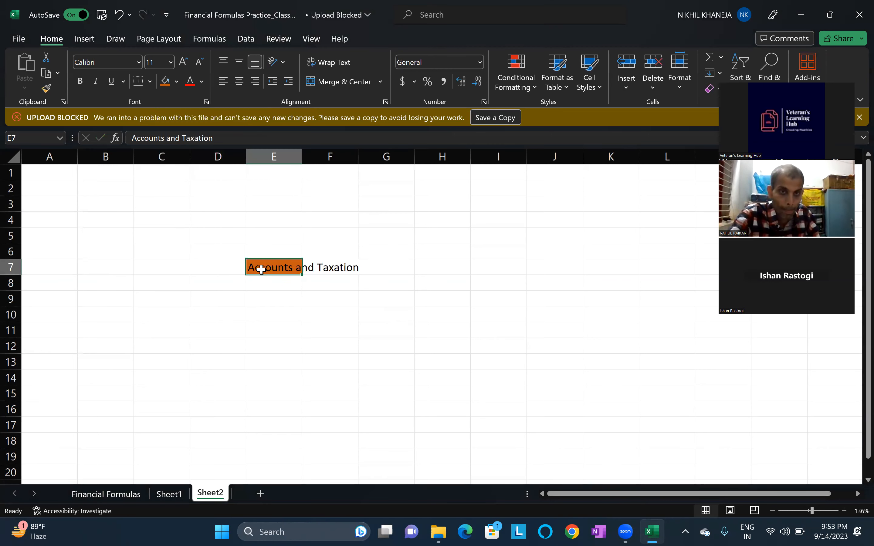
Step: Change the fill of cell E7 to a light shade of the gray theme colour
{"action": "key", "text": "alt"}
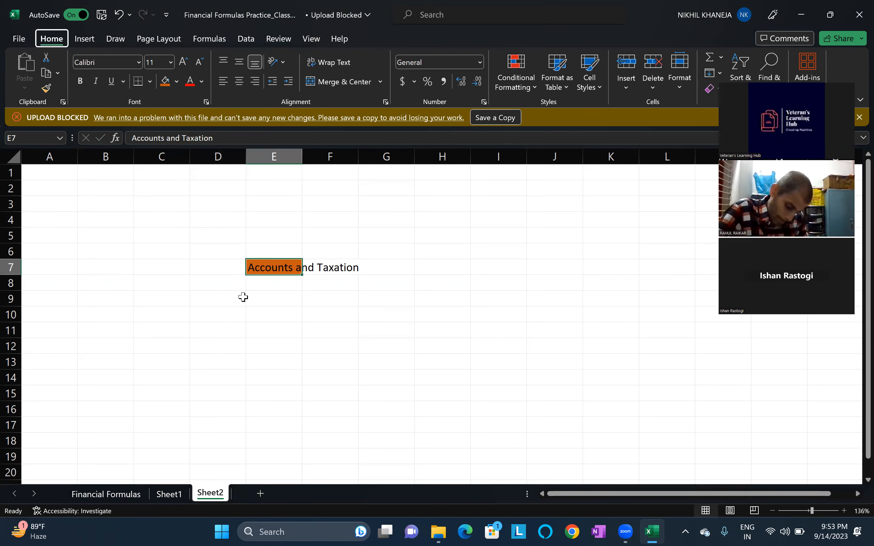
{"action": "key", "text": "h"}
{"action": "key", "text": "h"}
{"action": "left_click", "coordinate": [227, 146]}
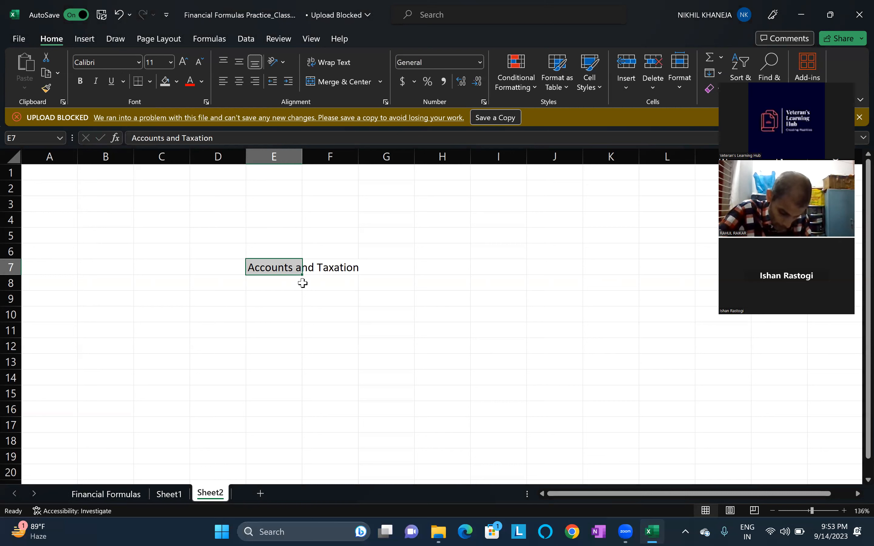
Step: Set the fill of cell E7 to a light grey shade of the white theme colour
{"action": "key", "text": "alt+h"}
{"action": "key", "text": "h"}
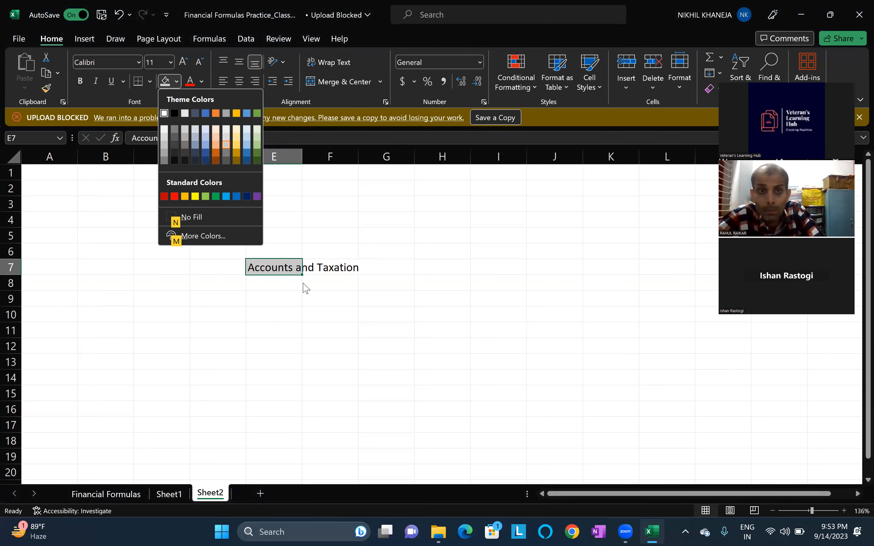
{"action": "key", "text": "Down"}
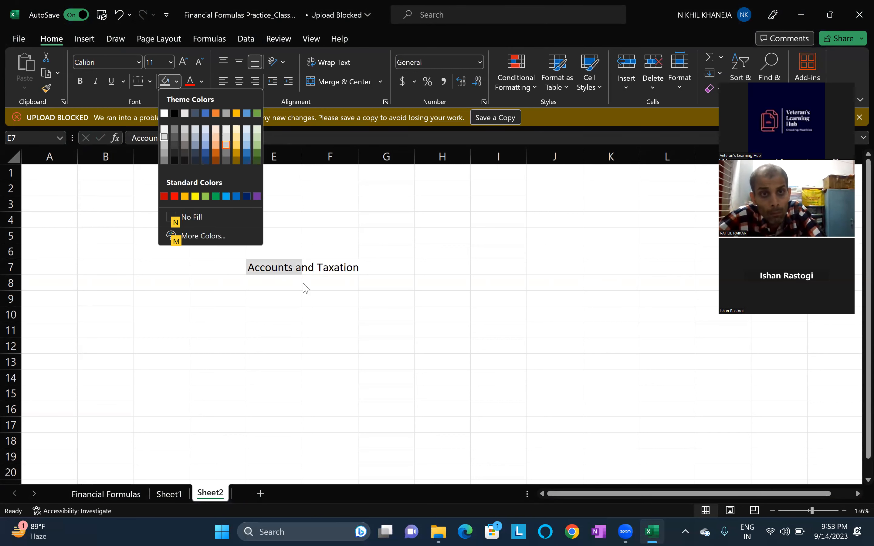
{"action": "key", "text": "Return"}
{"action": "key", "text": "alt+h"}
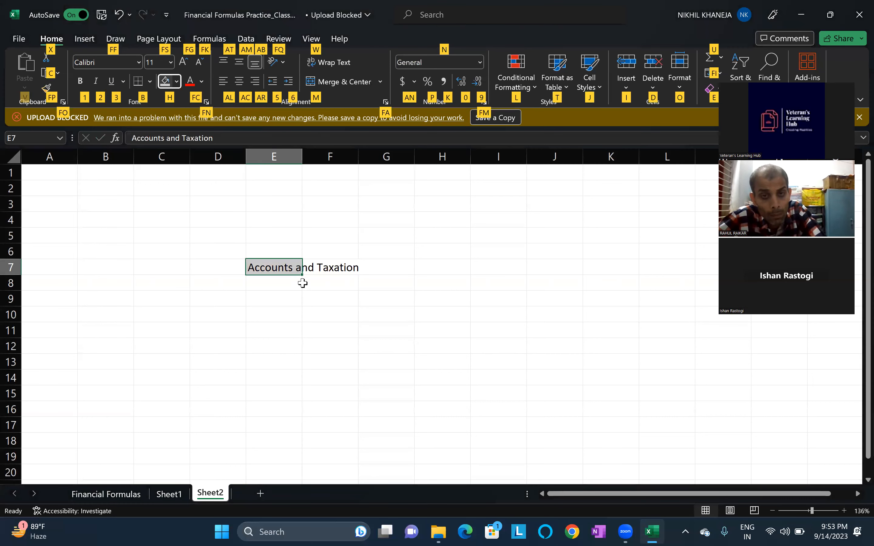
{"action": "key", "text": "Escape"}
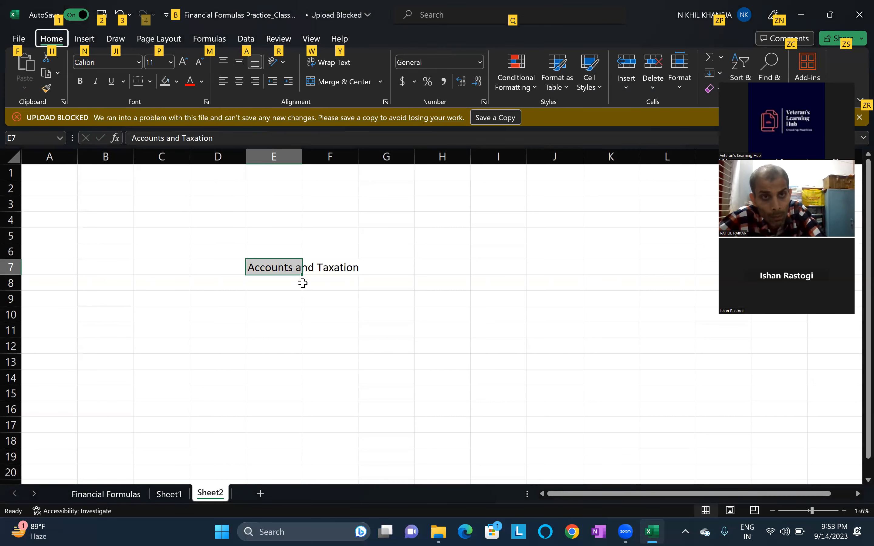
{"action": "type", "text": "hfc"}
{"action": "key", "text": "Escape"}
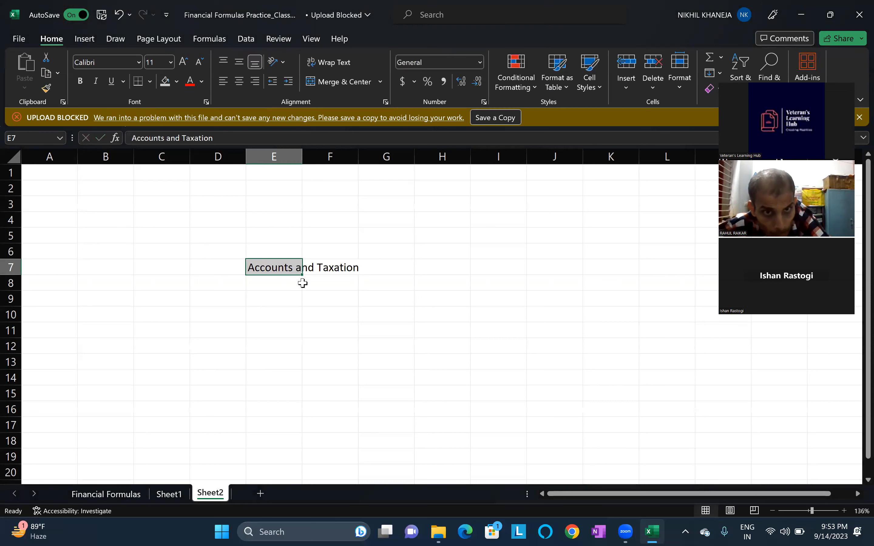
Step: Set the font colour of the "Accounts and Taxation" text in E7 to dark orange
{"action": "key", "text": "alt+h"}
{"action": "key", "text": "f"}
{"action": "key", "text": "c"}
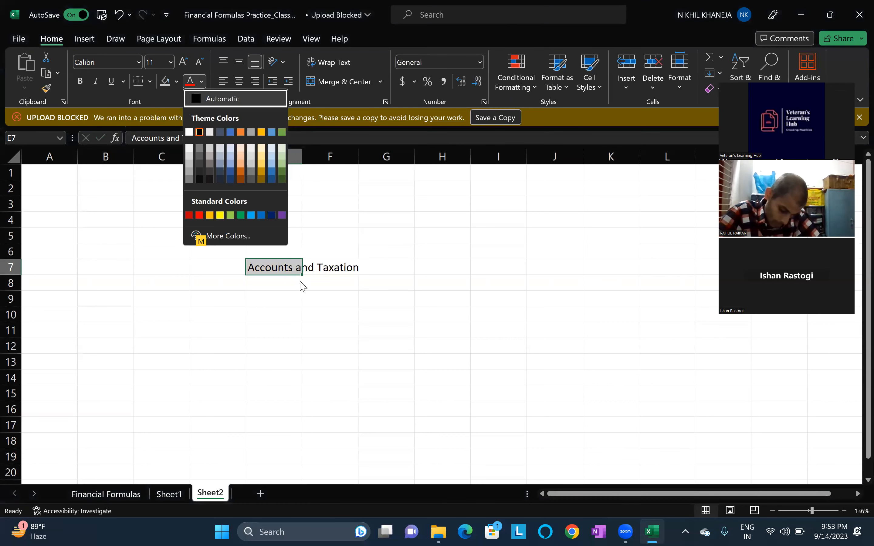
{"action": "left_click", "coordinate": [238, 172]}
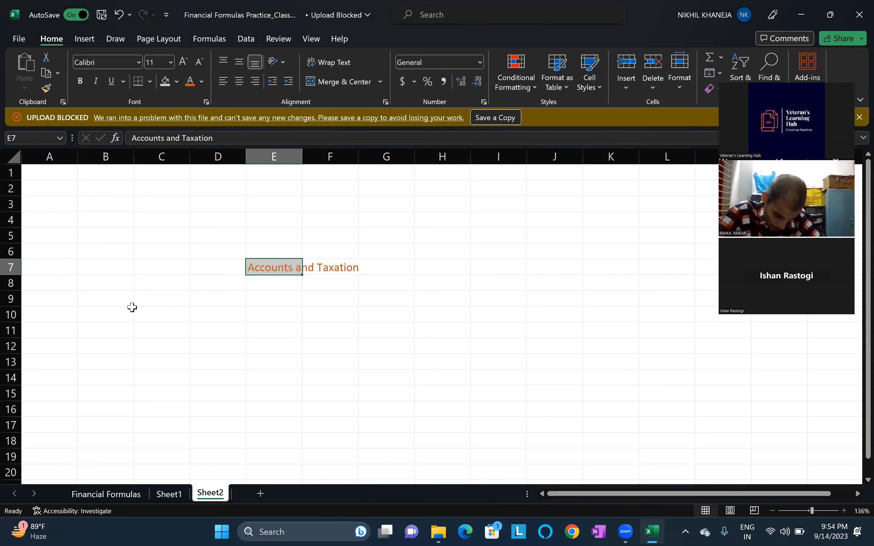
Step: Set the font size of the "Accounts and Taxation" text in E7 to 50
{"action": "key", "text": "alt+h"}
{"action": "key", "text": "f"}
{"action": "key", "text": "s"}
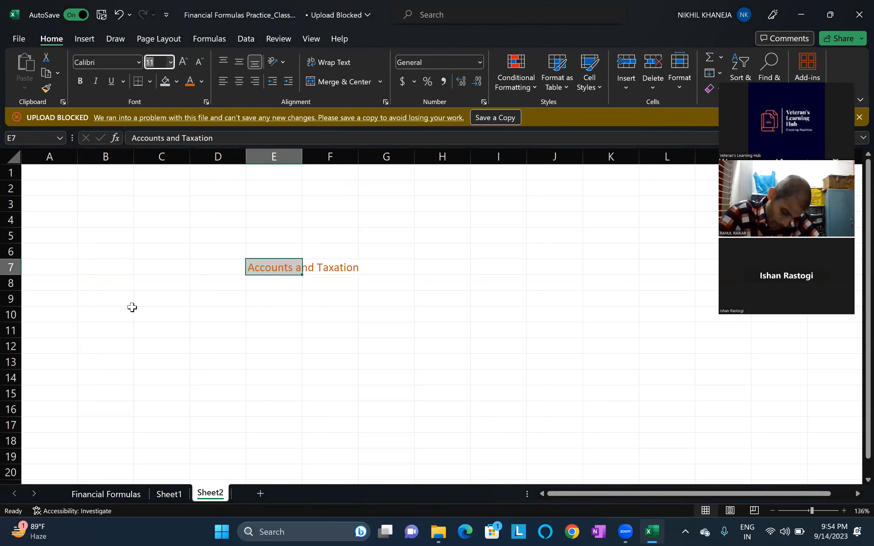
{"action": "type", "text": "50"}
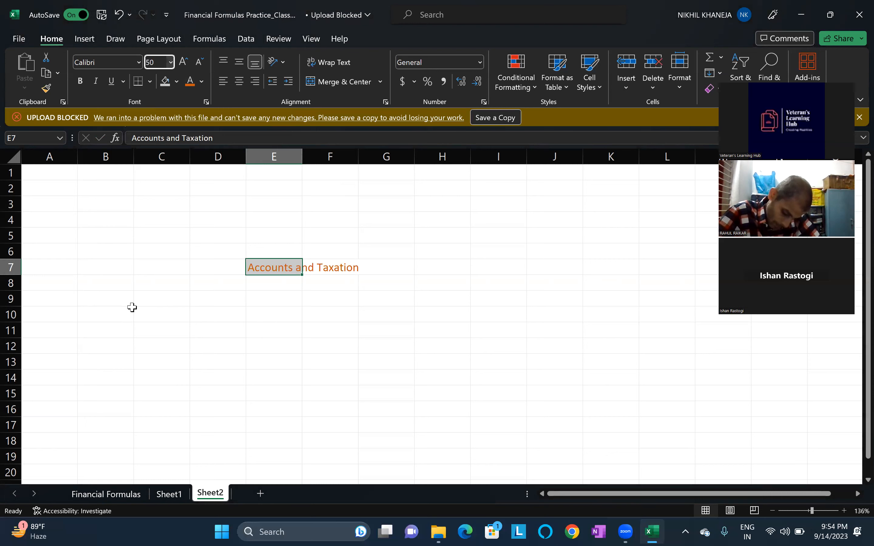
{"action": "key", "text": "Return"}
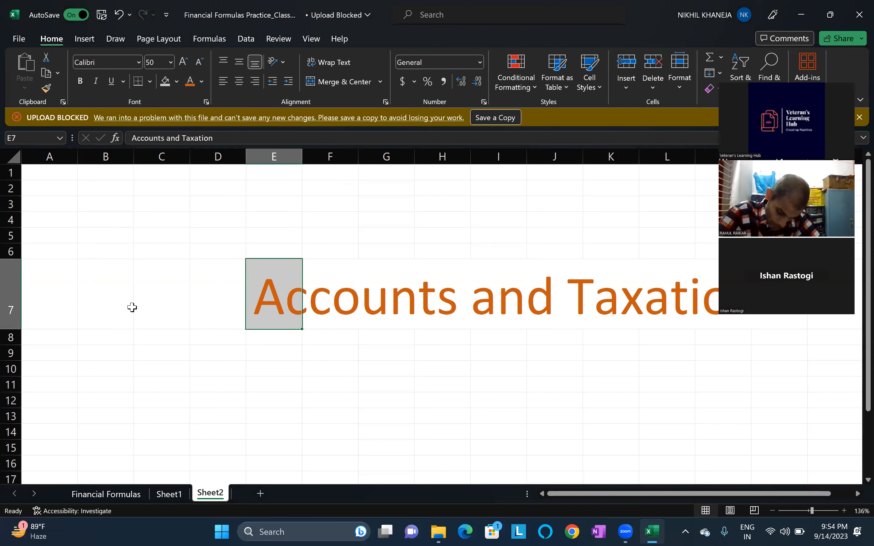
{"action": "key", "text": "alt"}
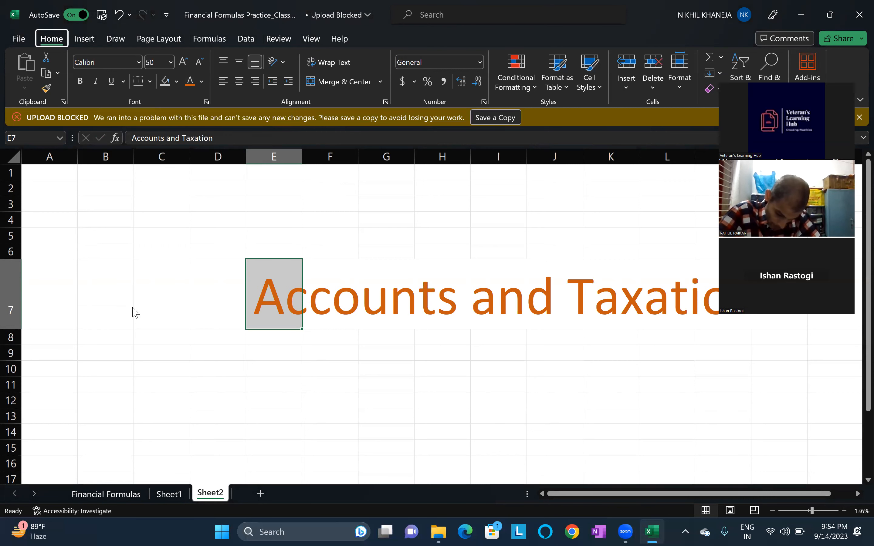
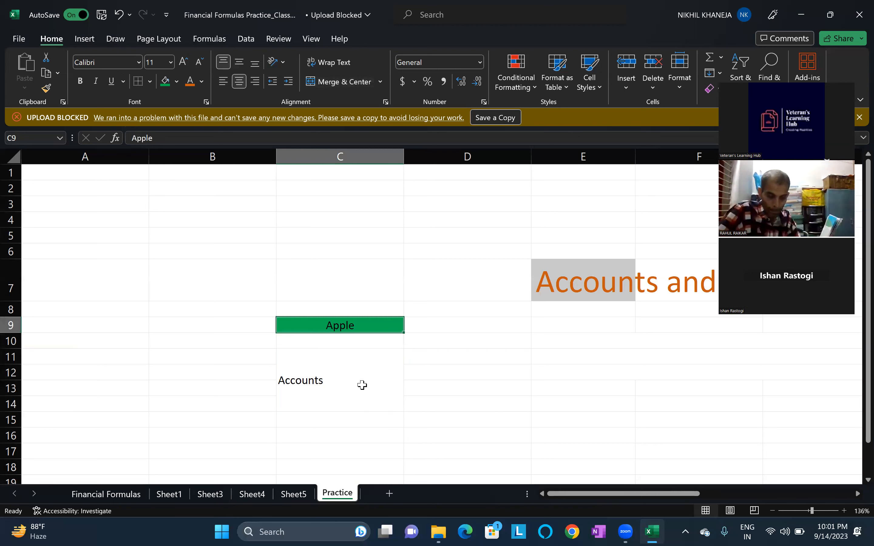
{"action": "left_click", "coordinate": [357, 383]}
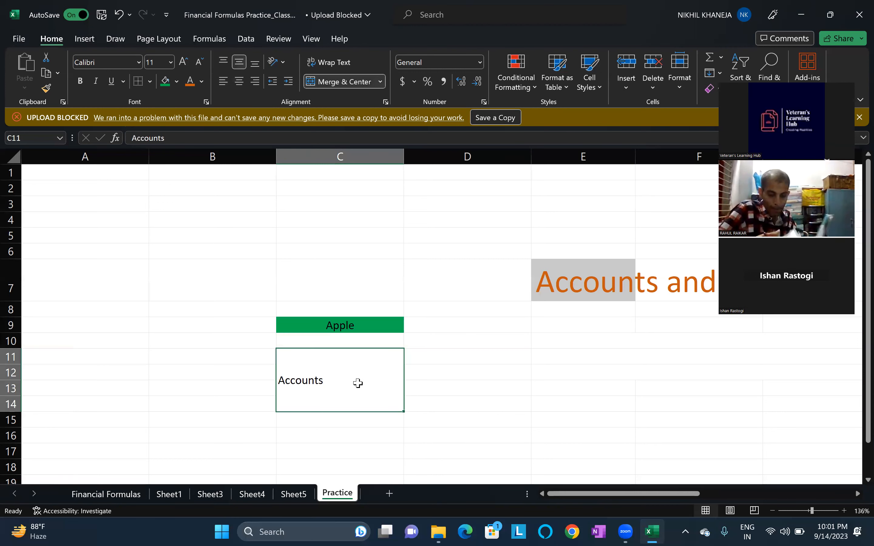
Step: Copy the formatting of the "Apple" cell C9 onto the merged "Accounts" cell C11 with Format Painter, and undo it
{"action": "left_click", "coordinate": [361, 327]}
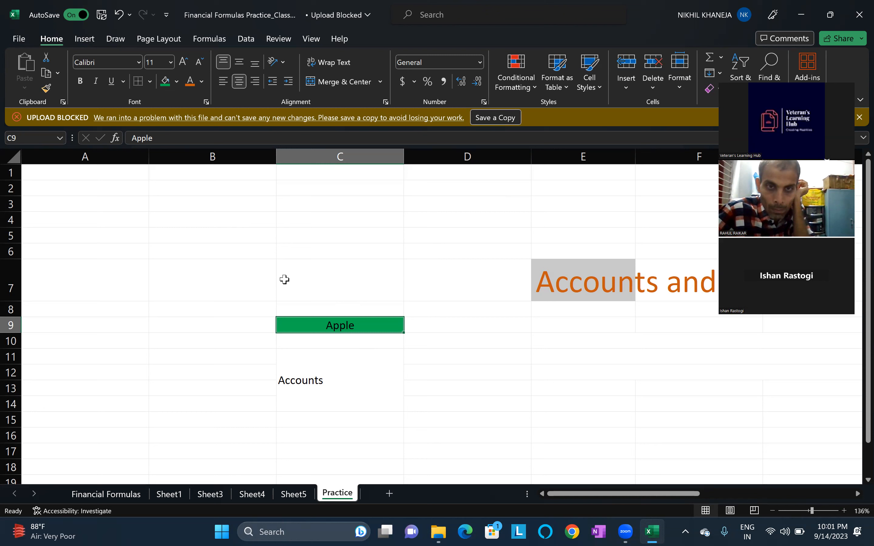
{"action": "left_click", "coordinate": [47, 91]}
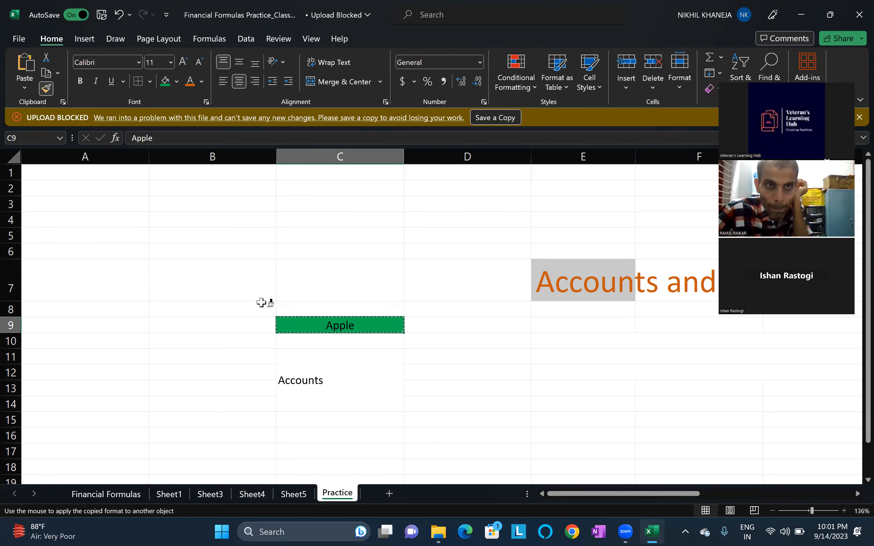
{"action": "left_click", "coordinate": [303, 385]}
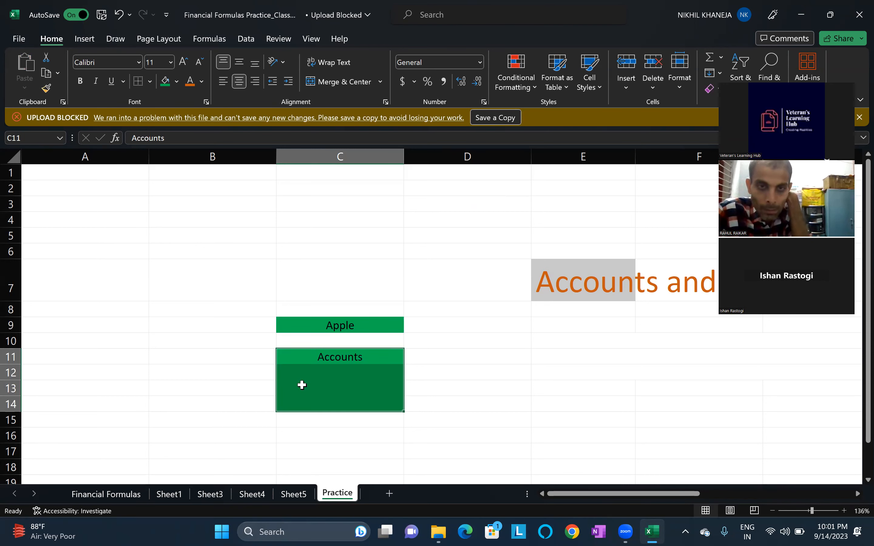
{"action": "key", "text": "ctrl+z"}
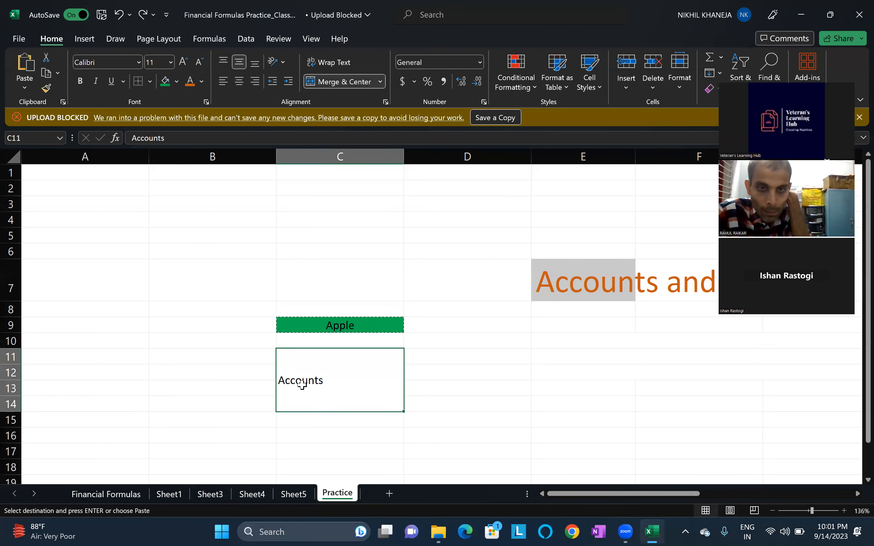
{"action": "key", "text": "Escape"}
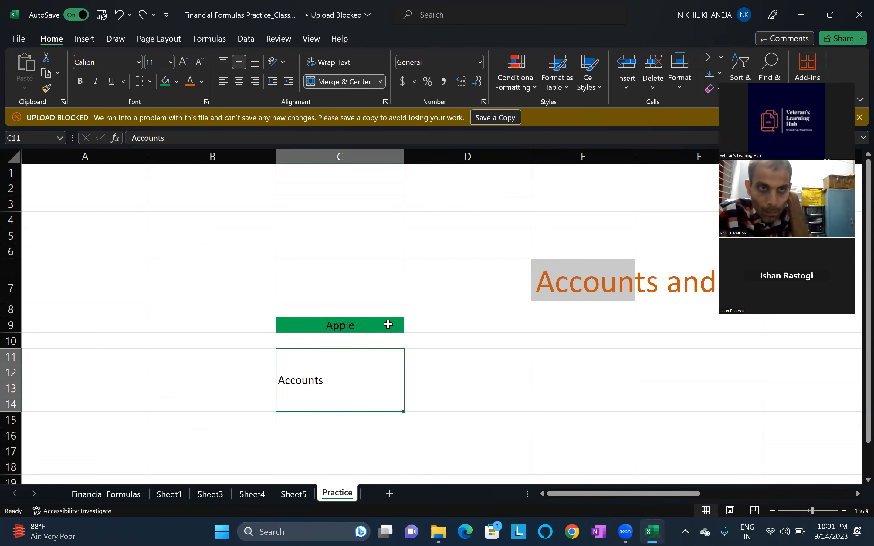
Step: Repeat the Format Painter transfer from cell C9 to the merged "Accounts" cell, undo it and clear the copy marquee
{"action": "left_click", "coordinate": [388, 324]}
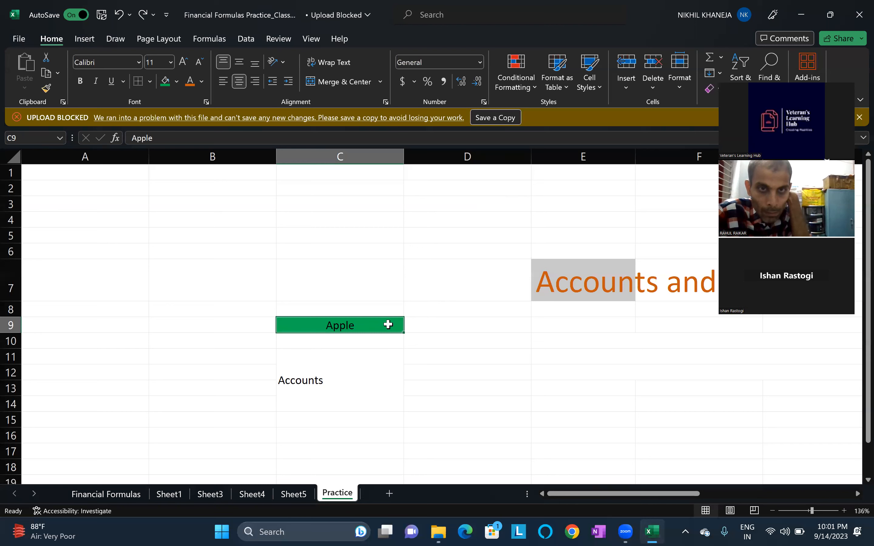
{"action": "key", "text": "alt+h"}
{"action": "key", "text": "f"}
{"action": "key", "text": "p"}
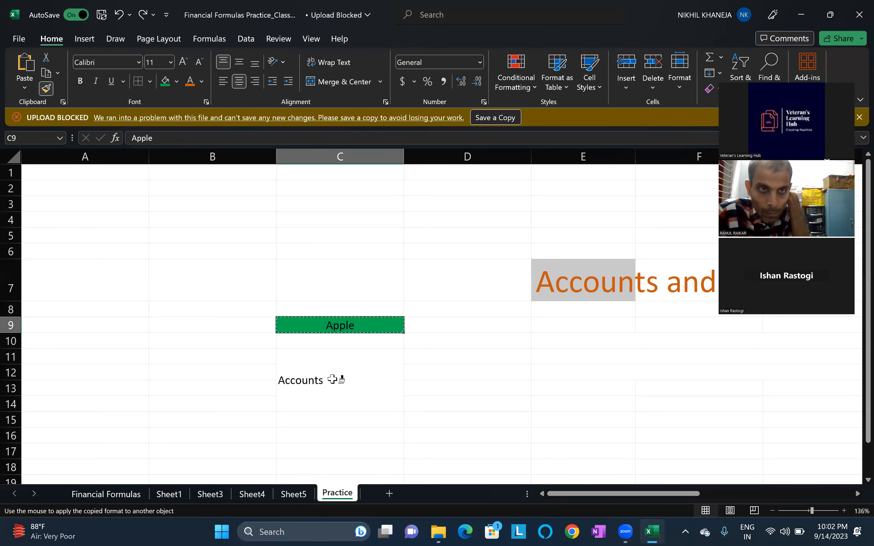
{"action": "left_click", "coordinate": [331, 379]}
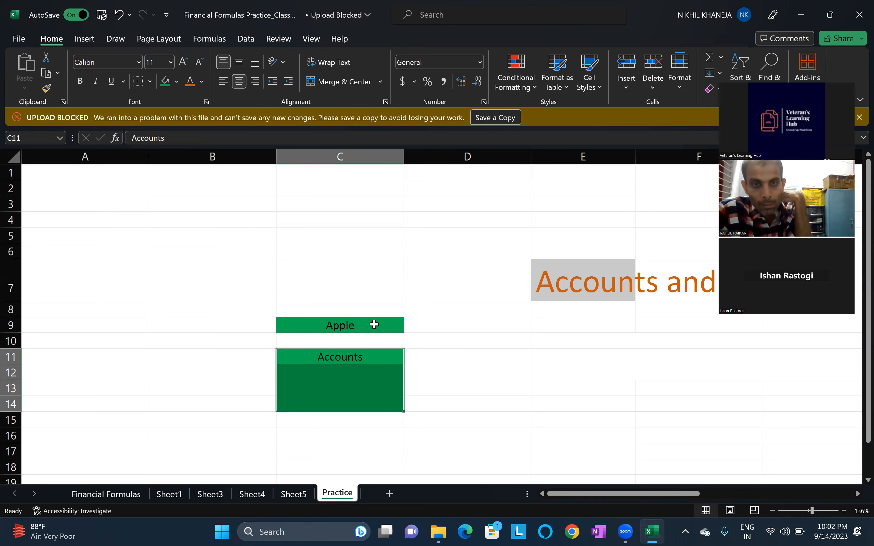
{"action": "key", "text": "ctrl+z"}
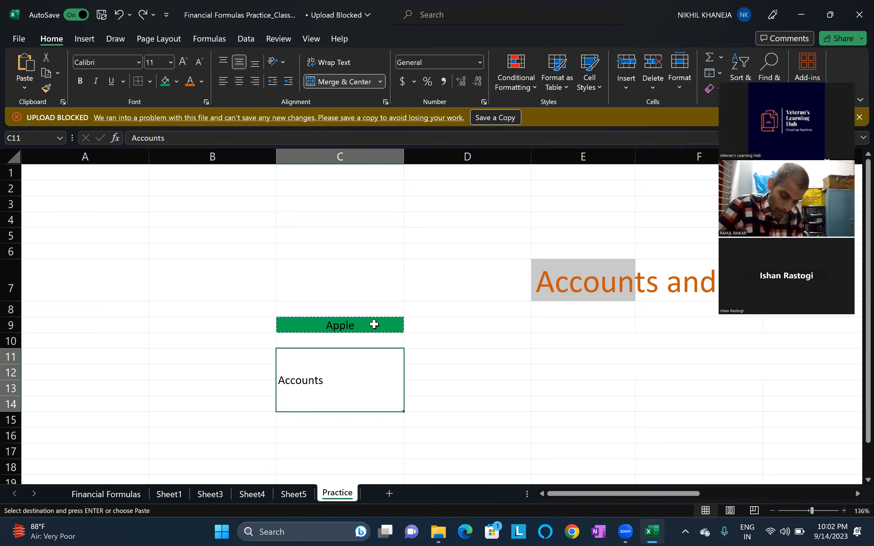
{"action": "key", "text": "Escape"}
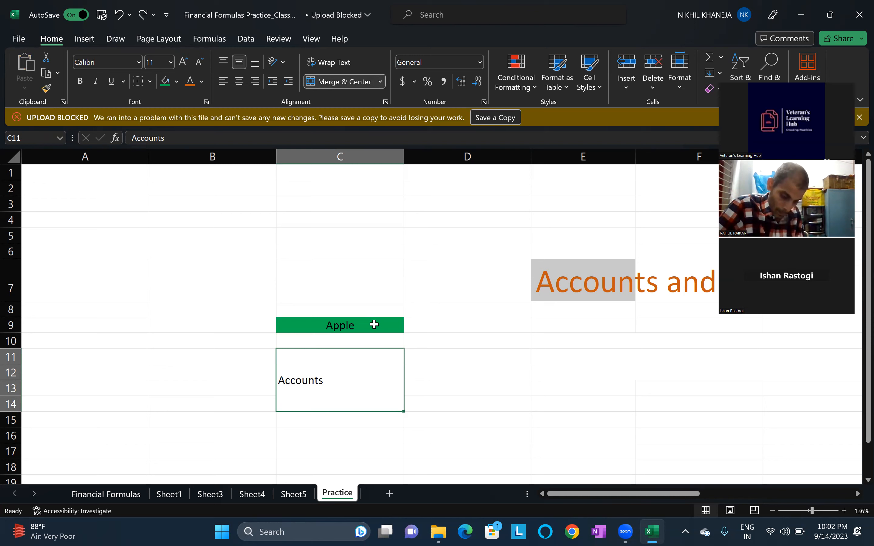
{"action": "left_click", "coordinate": [374, 324]}
{"action": "key", "text": "alt+h"}
{"action": "key", "text": "f"}
{"action": "key", "text": "s"}
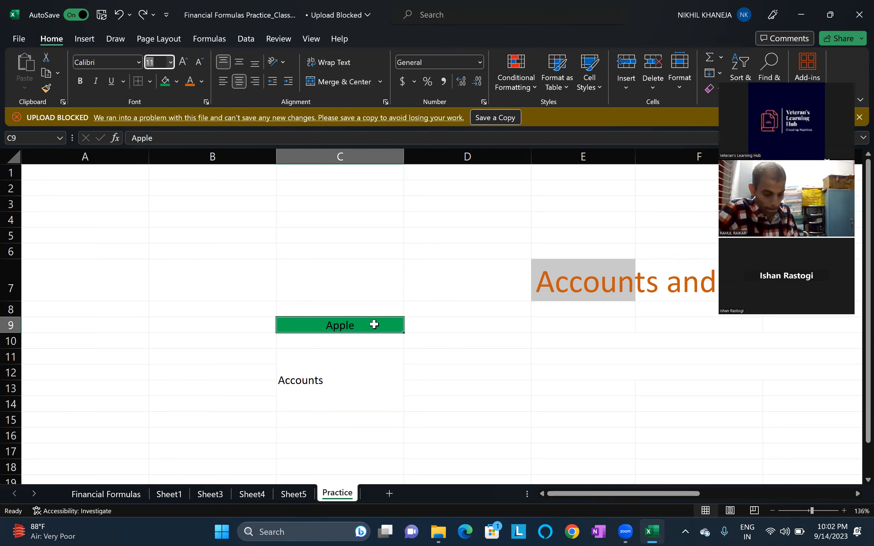
{"action": "key", "text": "Escape"}
{"action": "key", "text": "alt"}
{"action": "key", "text": "h"}
{"action": "key", "text": "f"}
{"action": "key", "text": "f"}
{"action": "key", "text": "Escape"}
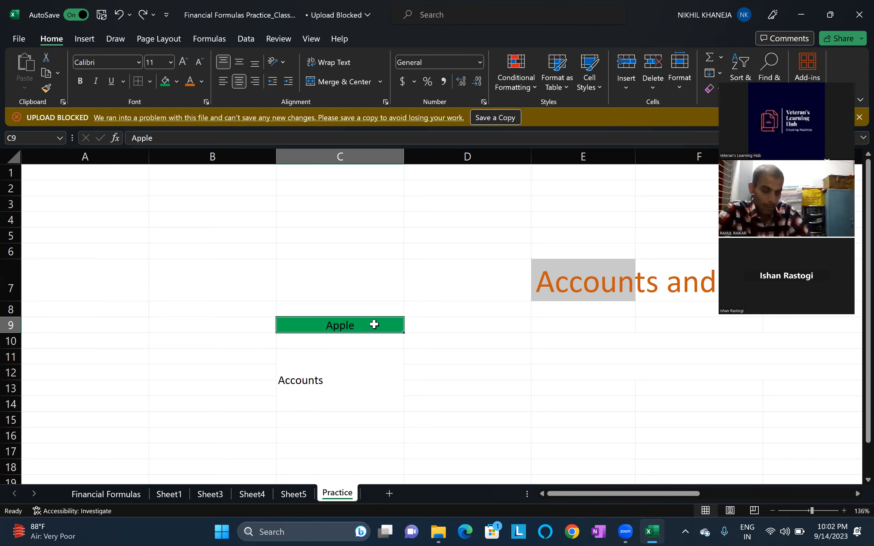
Step: Set the font of the "Apple" text in cell C9 to Franklin Gothic Book
{"action": "key", "text": "alt"}
{"action": "key", "text": "h"}
{"action": "key", "text": "f"}
{"action": "key", "text": "f"}
{"action": "type", "text": "Felix Titling"}
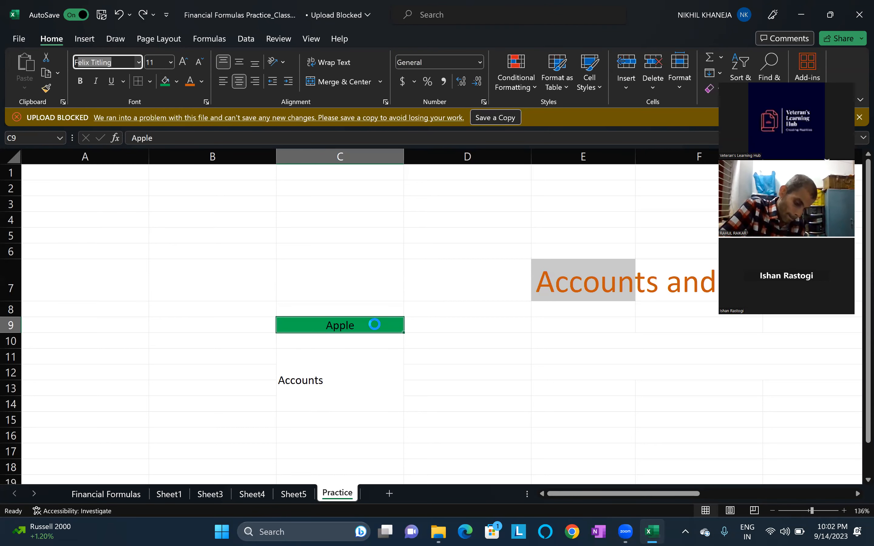
{"action": "key", "text": "alt+Down"}
{"action": "key", "text": "Down"}
{"action": "key", "text": "Down"}
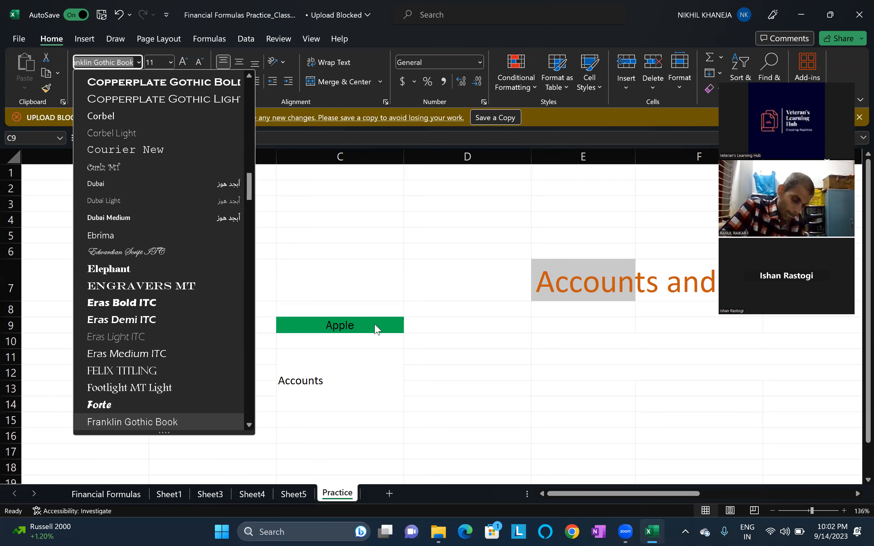
{"action": "key", "text": "Return"}
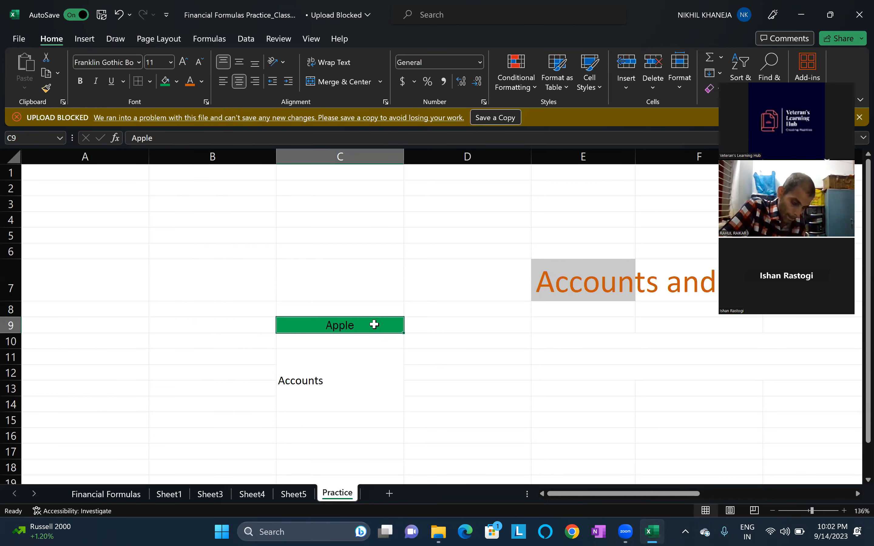
Step: Change the font of the "Apple" text in cell C9 to Engravers MT
{"action": "key", "text": "alt"}
{"action": "key", "text": "h"}
{"action": "key", "text": "f"}
{"action": "key", "text": "f"}
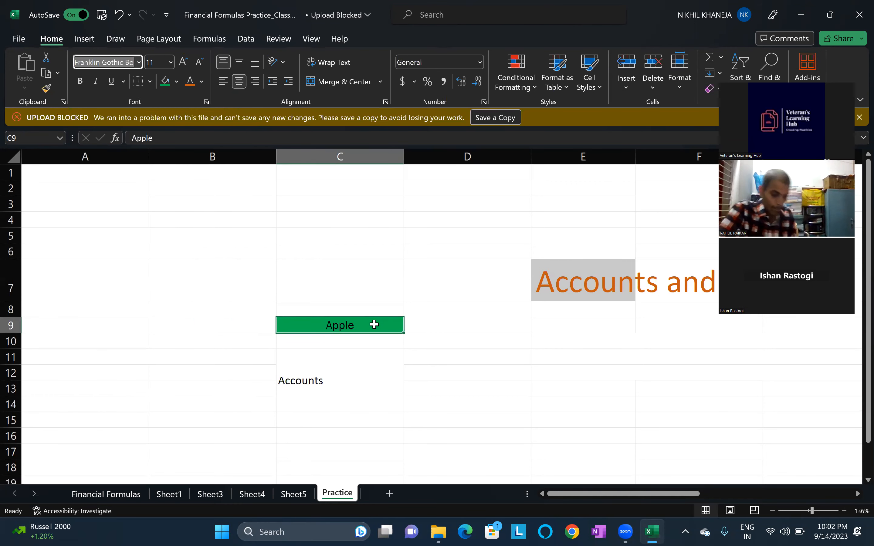
{"action": "key", "text": "alt+Down"}
{"action": "key", "text": "Down"}
{"action": "key", "text": "Down"}
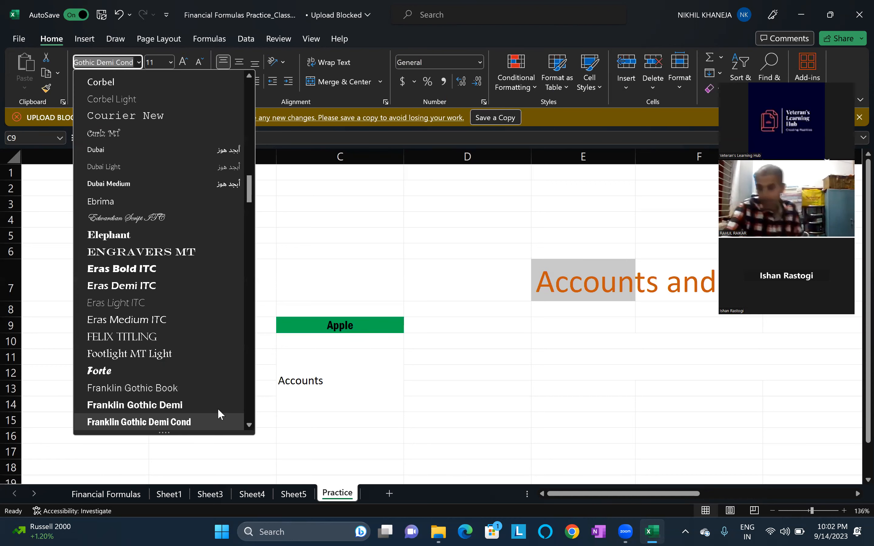
{"action": "left_click", "coordinate": [166, 247]}
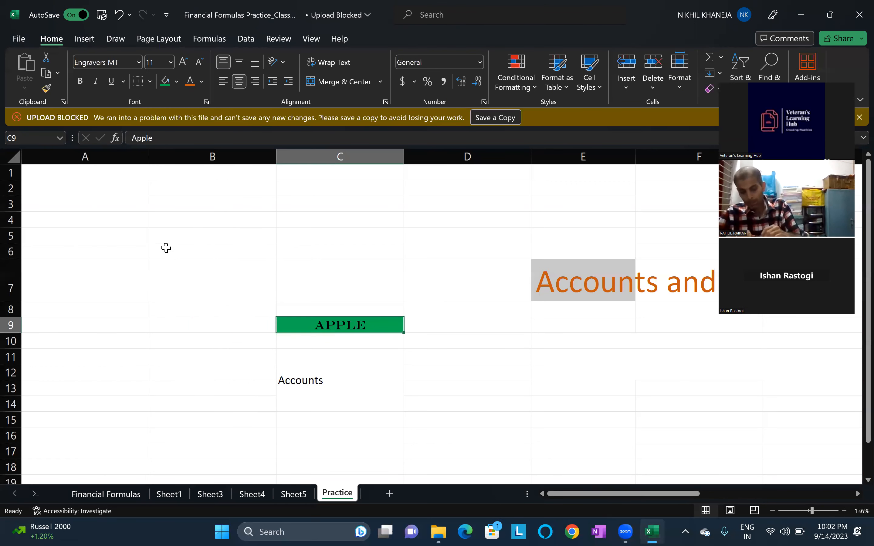
{"action": "left_click", "coordinate": [417, 307]}
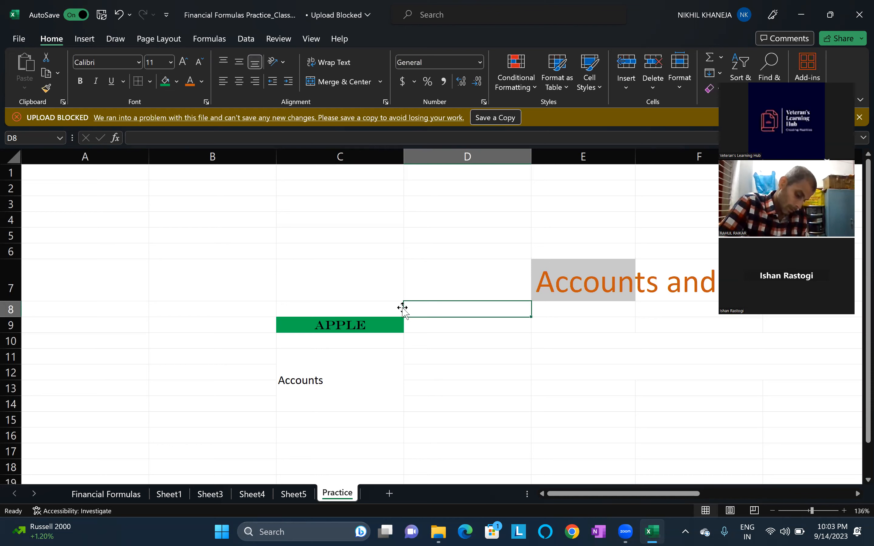
{"action": "left_click", "coordinate": [259, 298]}
{"action": "key", "text": "alt+h"}
{"action": "key", "text": "u"}
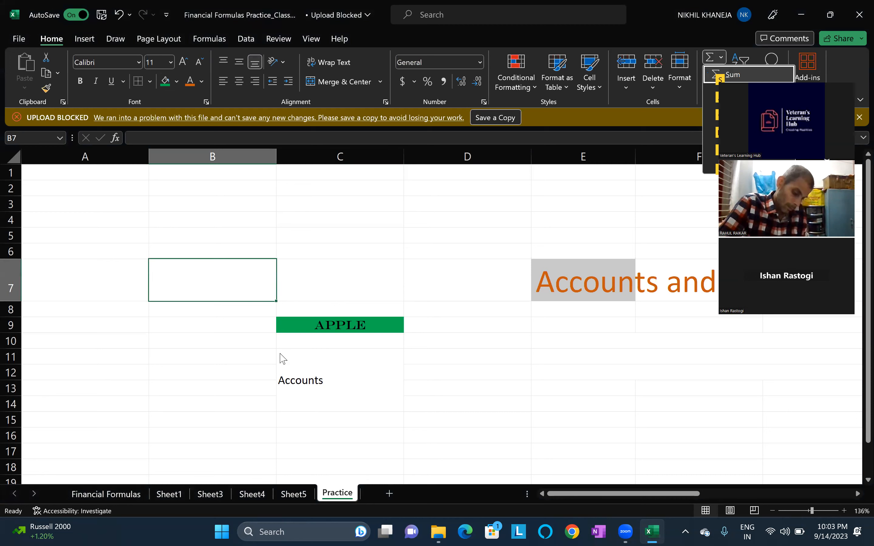
{"action": "left_click", "coordinate": [333, 252]}
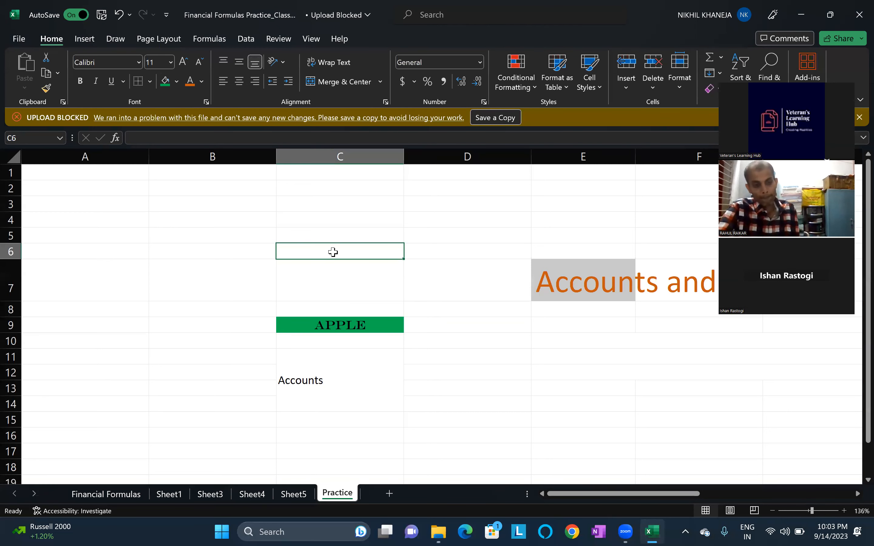
{"action": "key", "text": "alt+h"}
{"action": "key", "text": "u"}
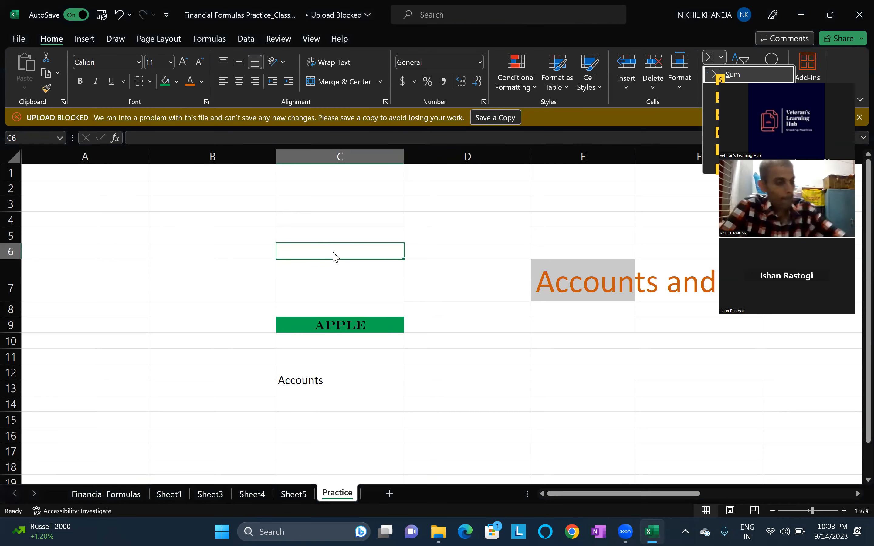
{"action": "key", "text": "Escape"}
{"action": "key", "text": "Escape"}
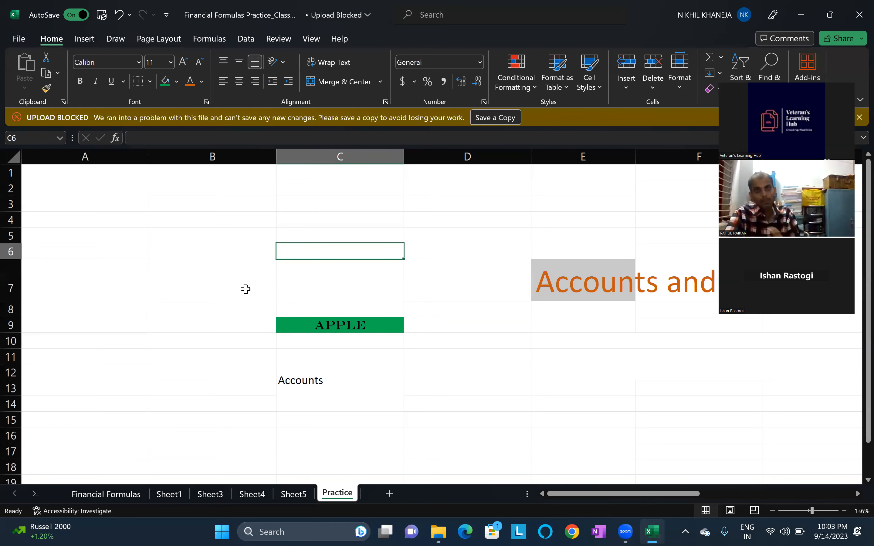
Step: Enter the long sample text "djasdhjadhsjhasjhajhjhdjhhadjhjhajhjhdah" in cell C3 and keep the cell selected
{"action": "left_click", "coordinate": [322, 201]}
{"action": "type", "text": "djasdhjadhsjh"}
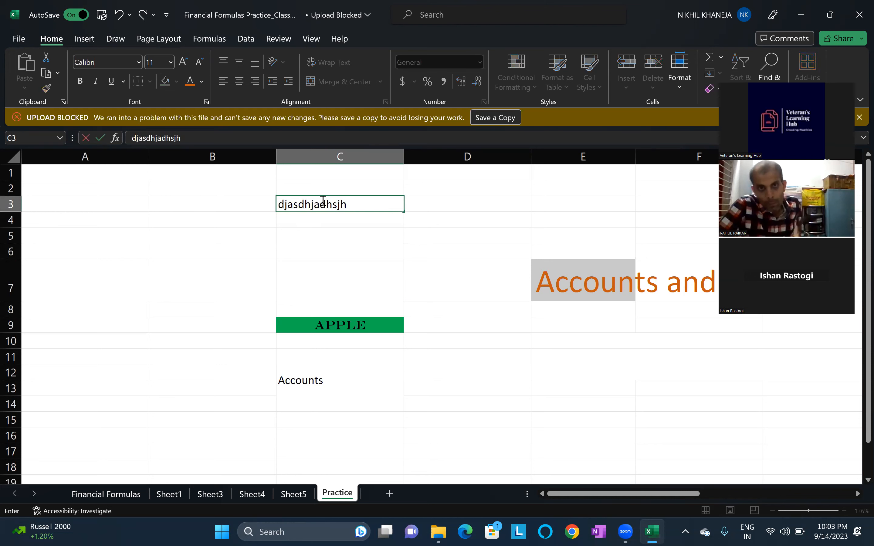
{"action": "type", "text": "asjhajhjhdjhhadjhjhajhjhdah"}
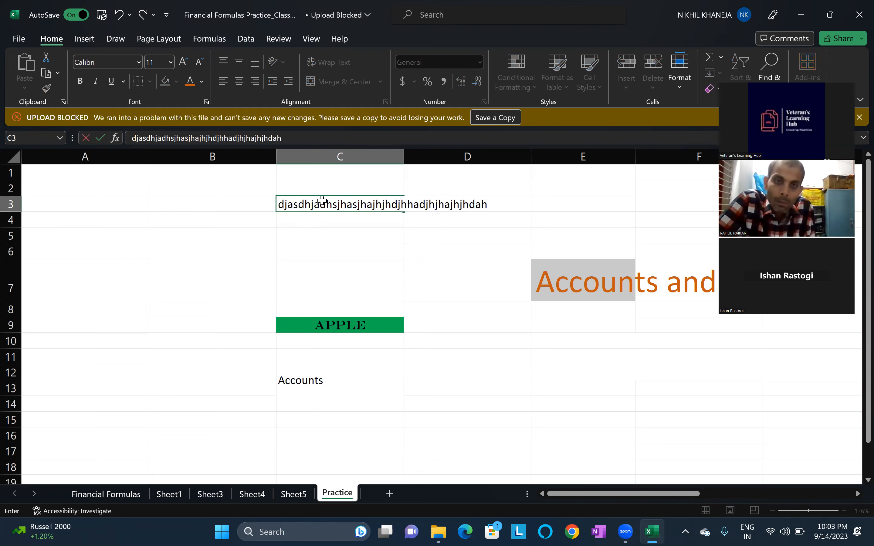
{"action": "key", "text": "ctrl+Return"}
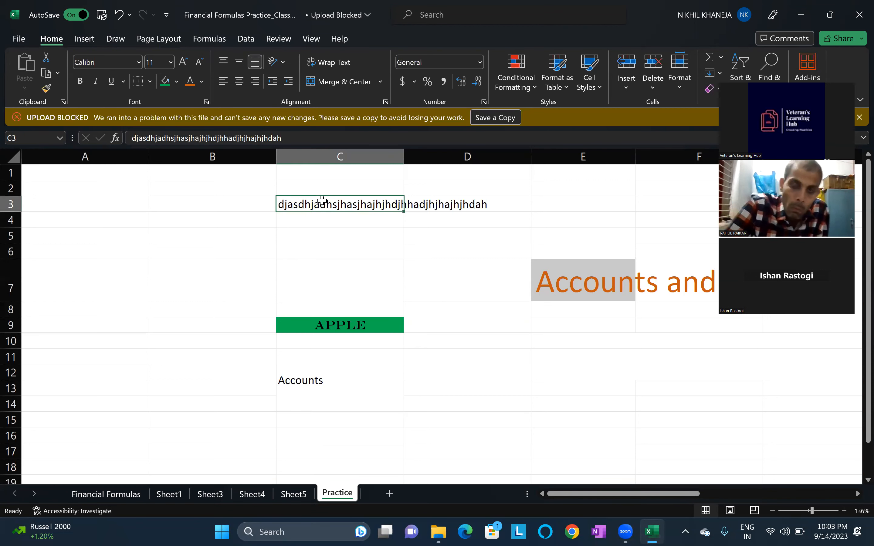
Step: AutoFit the width of column C to the long text in C3, and undo the width change
{"action": "key", "text": "alt+o"}
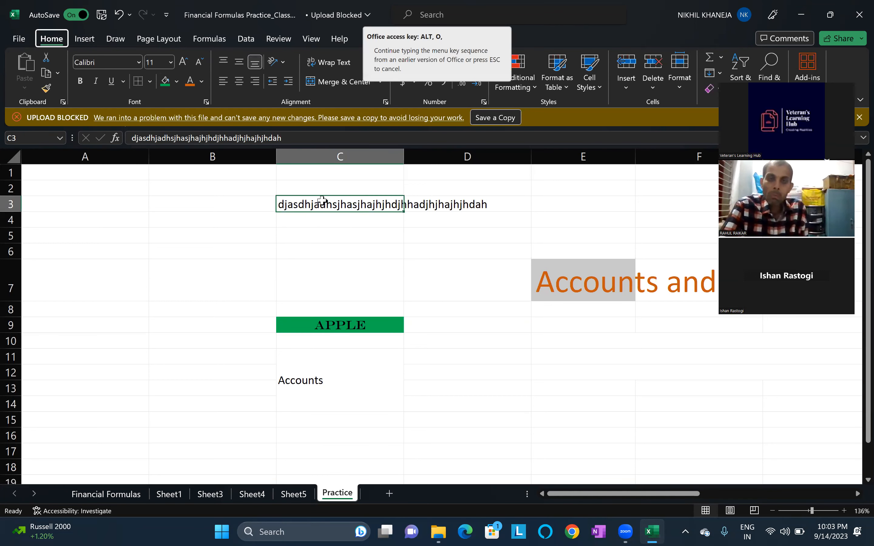
{"action": "key", "text": "c"}
{"action": "key", "text": "a"}
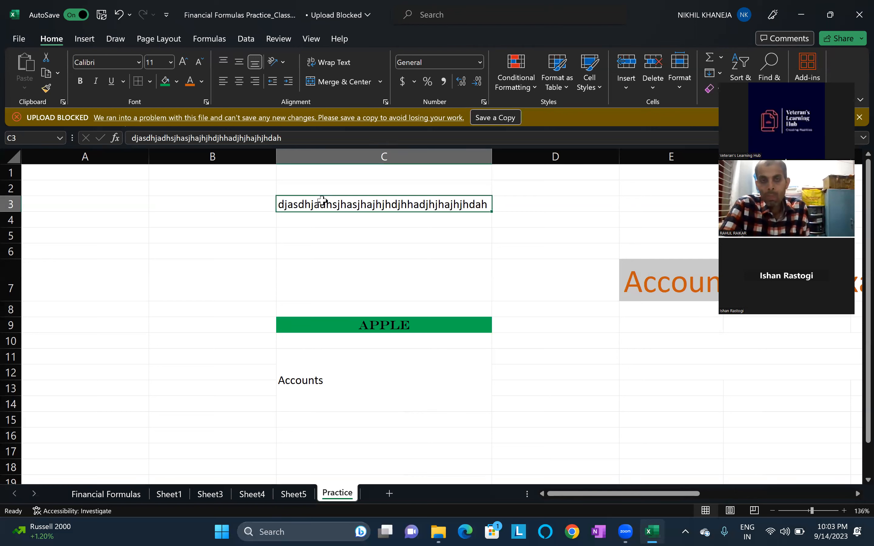
{"action": "key", "text": "ctrl+z"}
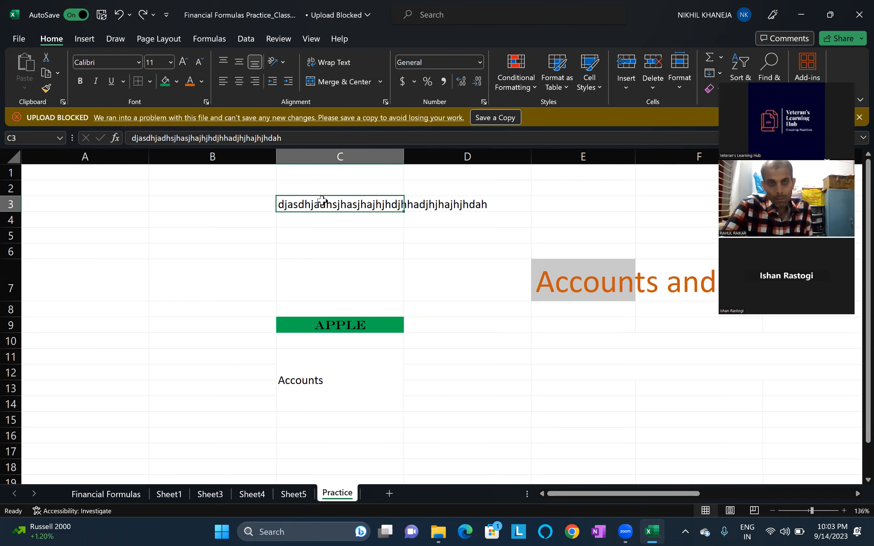
Step: Wrap the long text in cell C3 within the column width
{"action": "key", "text": "alt+h"}
{"action": "key", "text": "w"}
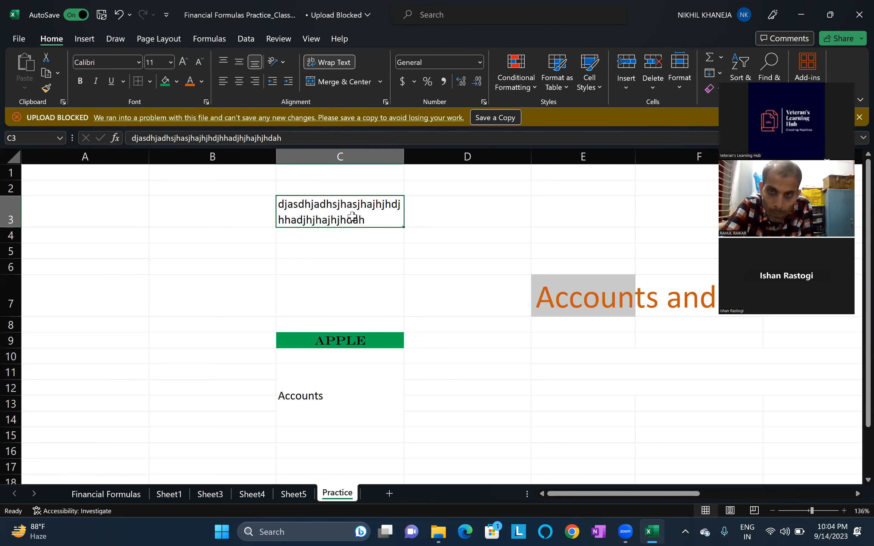
{"action": "key", "text": "Up"}
{"action": "key", "text": "Down"}
{"action": "key", "text": "ctrl+Down"}
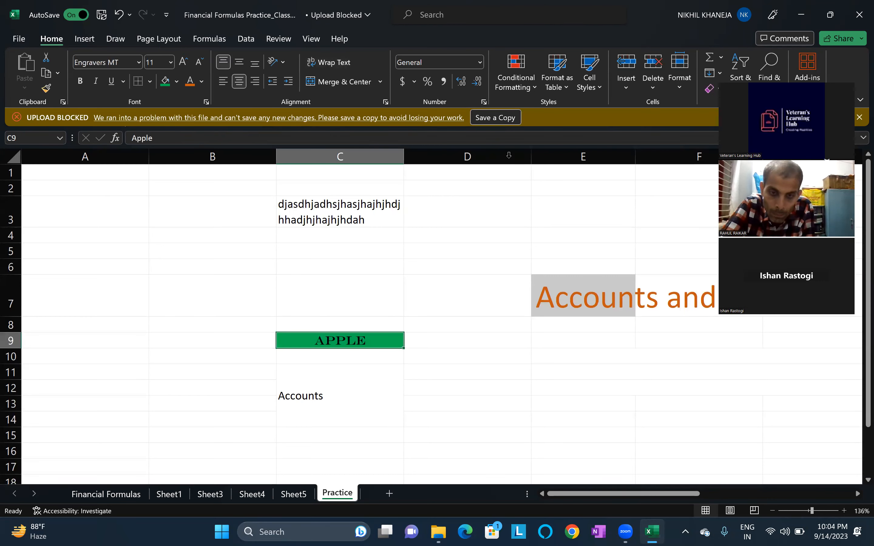
{"action": "left_click", "coordinate": [395, 224]}
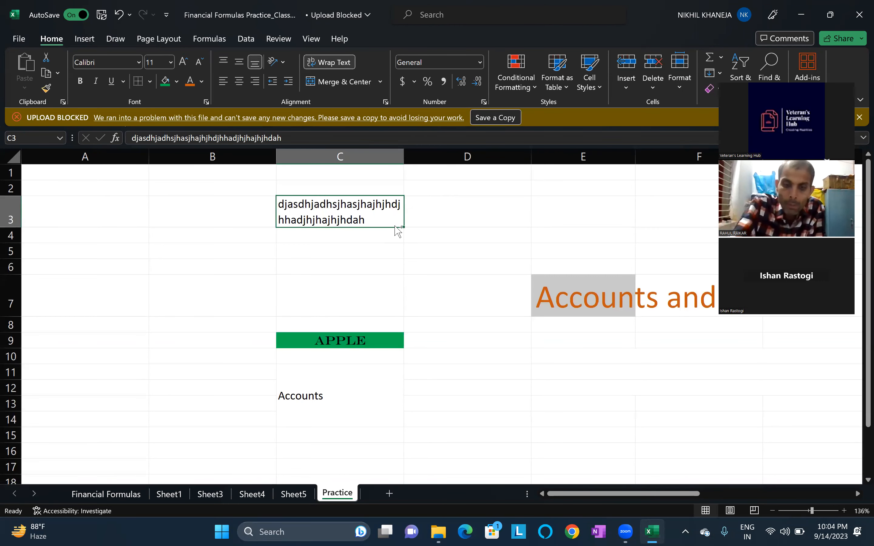
{"action": "key", "text": "ctrl+shift+Down"}
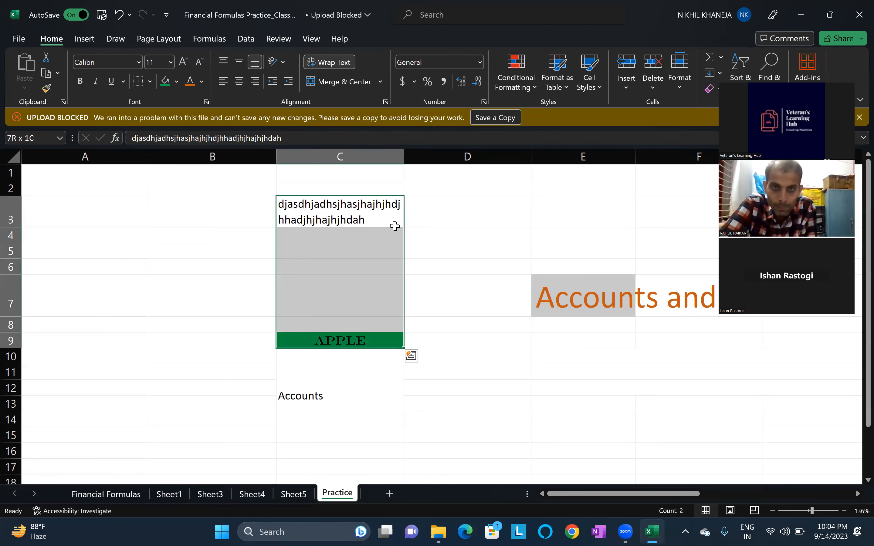
{"action": "left_click", "coordinate": [450, 283]}
{"action": "key", "text": "ctrl+Up"}
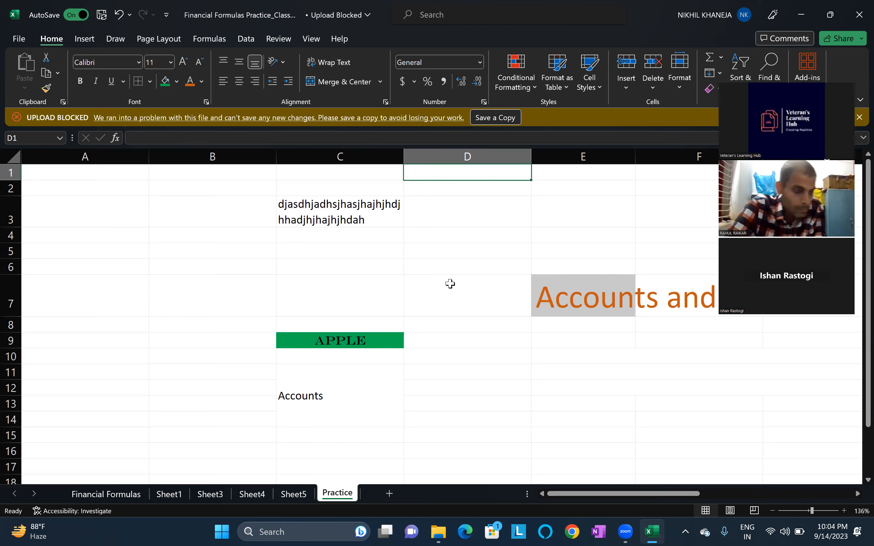
{"action": "key", "text": "ctrl+Left"}
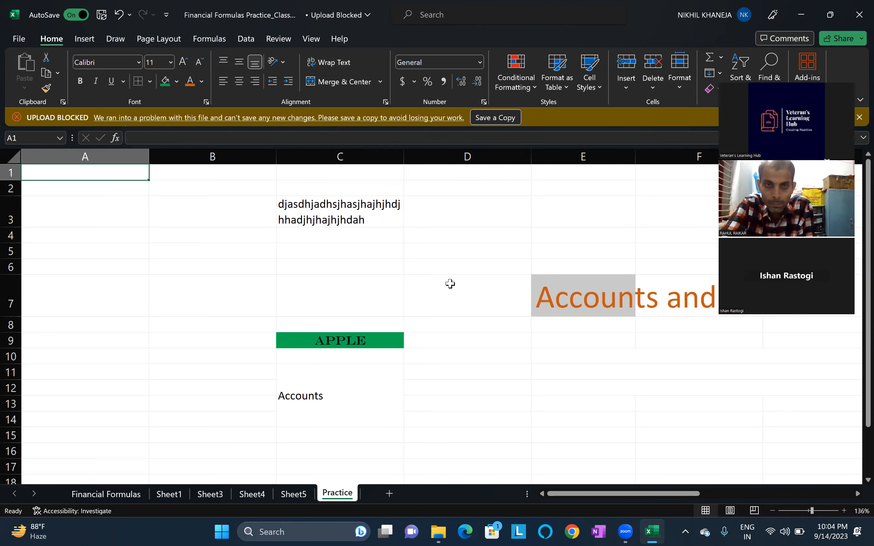
{"action": "key", "text": "alt"}
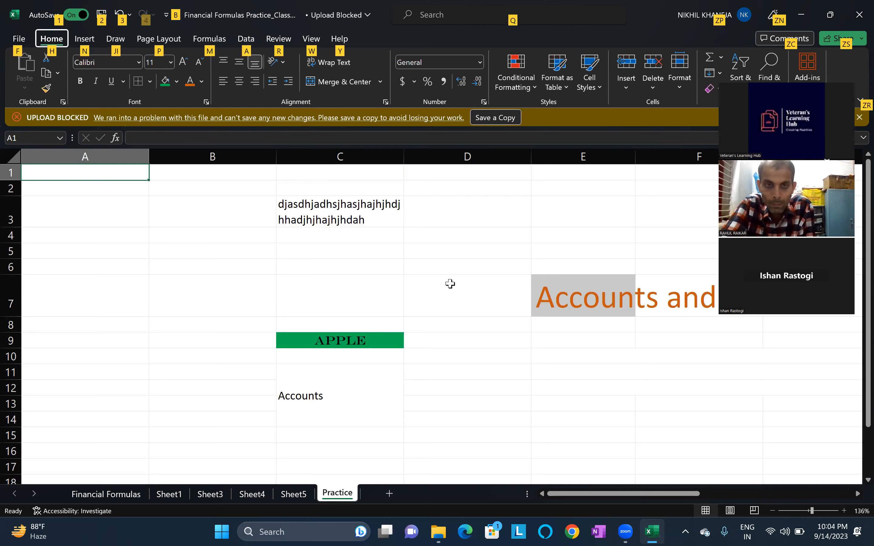
{"action": "key", "text": "Up"}
{"action": "key", "text": "Escape"}
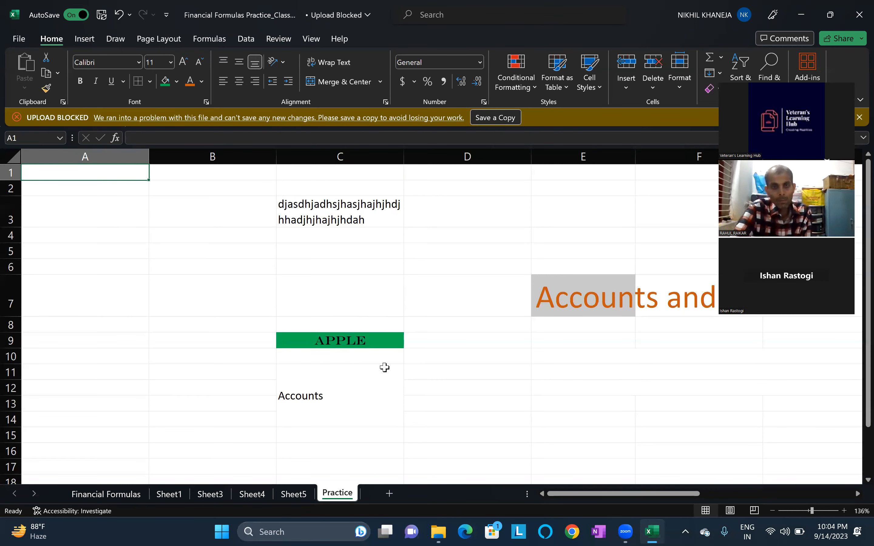
{"action": "left_click", "coordinate": [461, 385]}
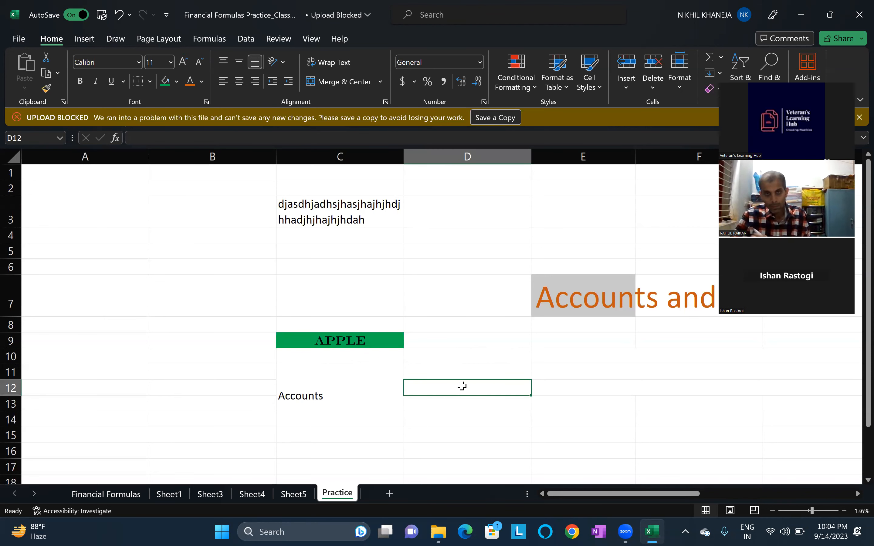